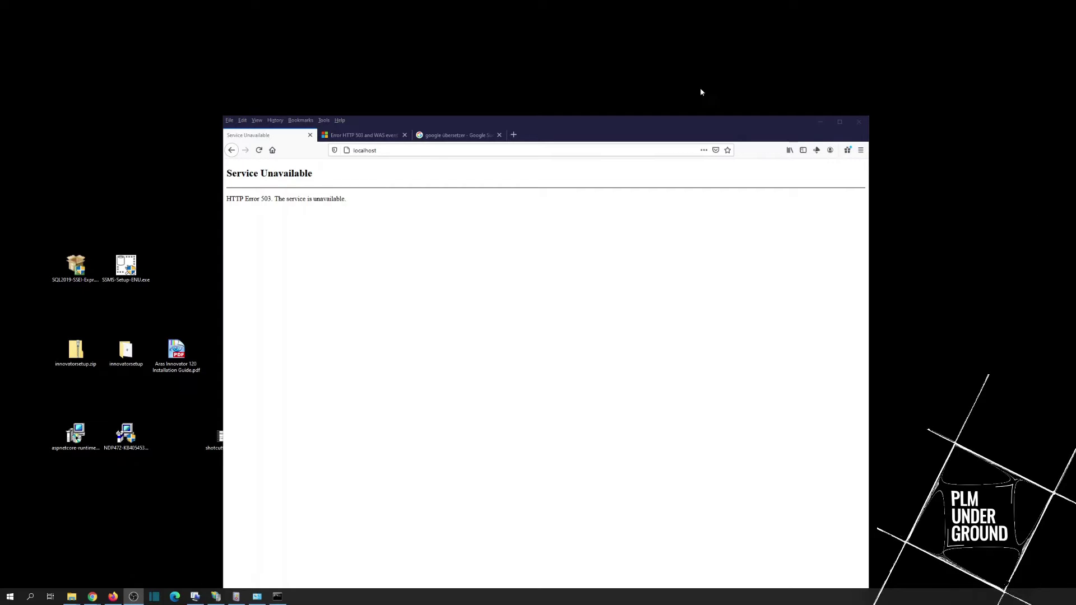
Step: Select the SQL Server 2019, .NET Framework 4.7.2 and aspnetcore runtime installer files
click(62, 265)
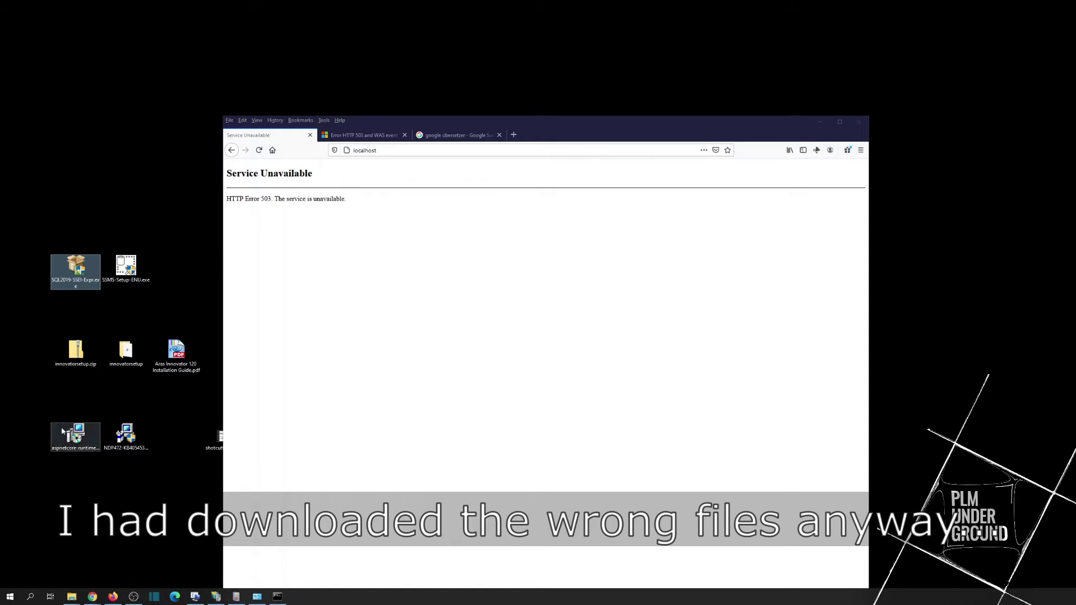
click(125, 435)
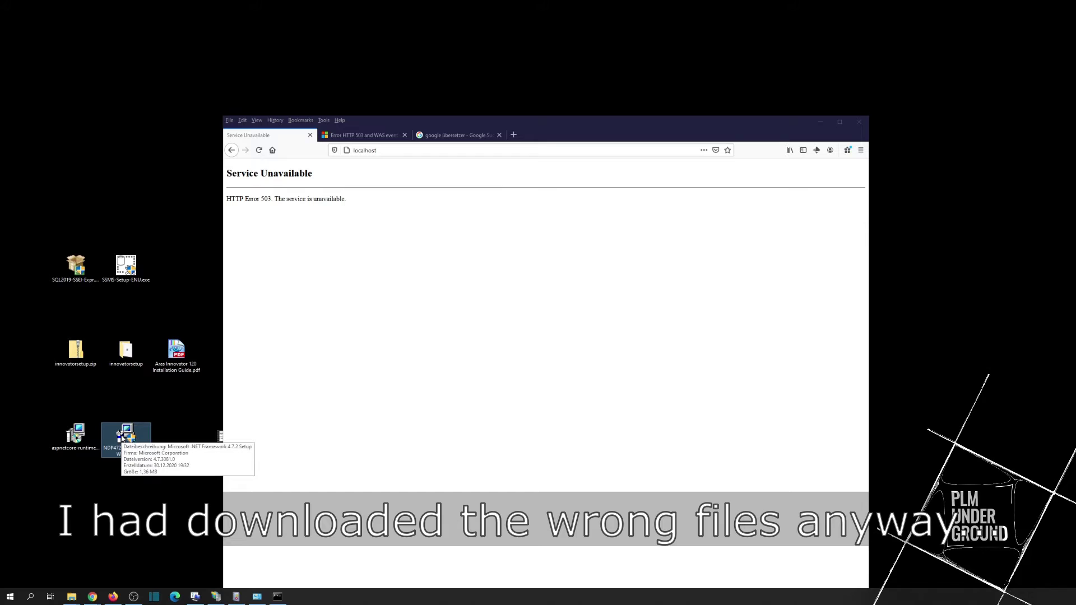
drag(49, 406, 105, 463)
Step: Load localhost/12sp9# in Firefox
click(318, 354)
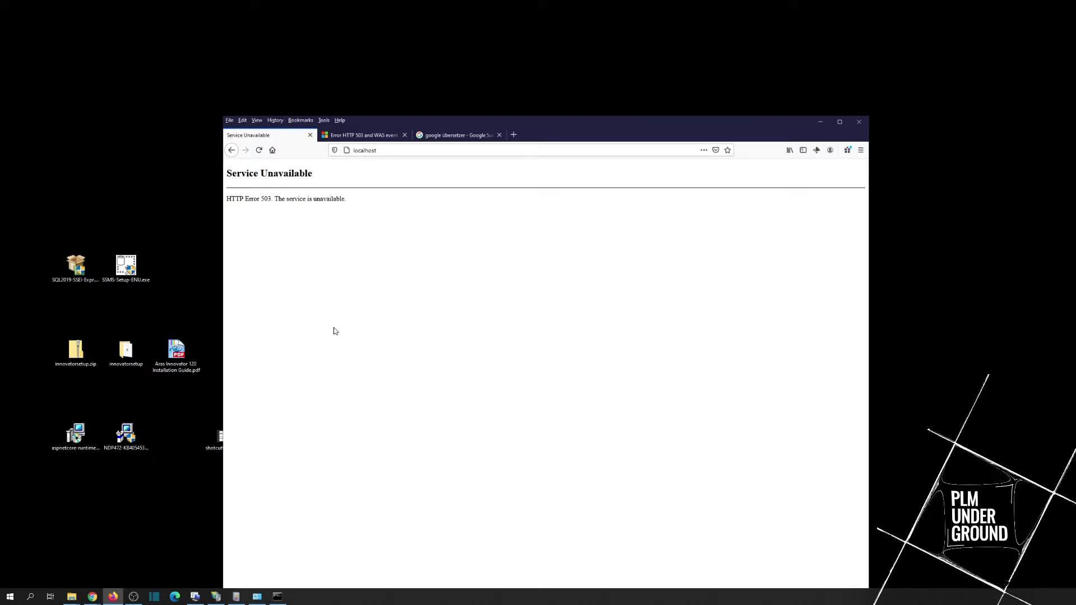
click(410, 150)
click(410, 151)
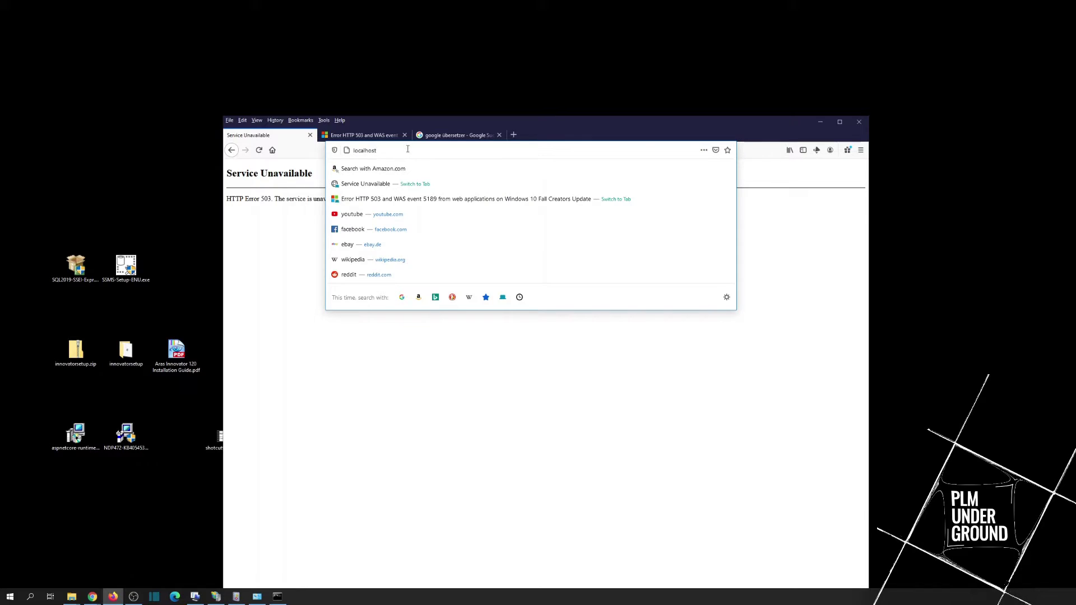
text(/12s)
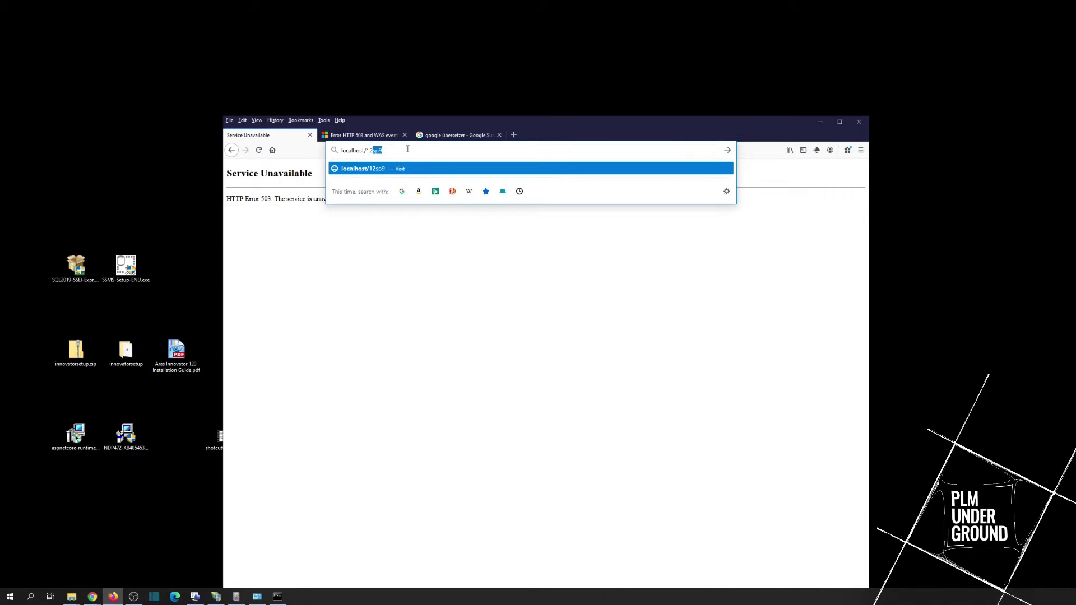
text(p9#)
key(Return)
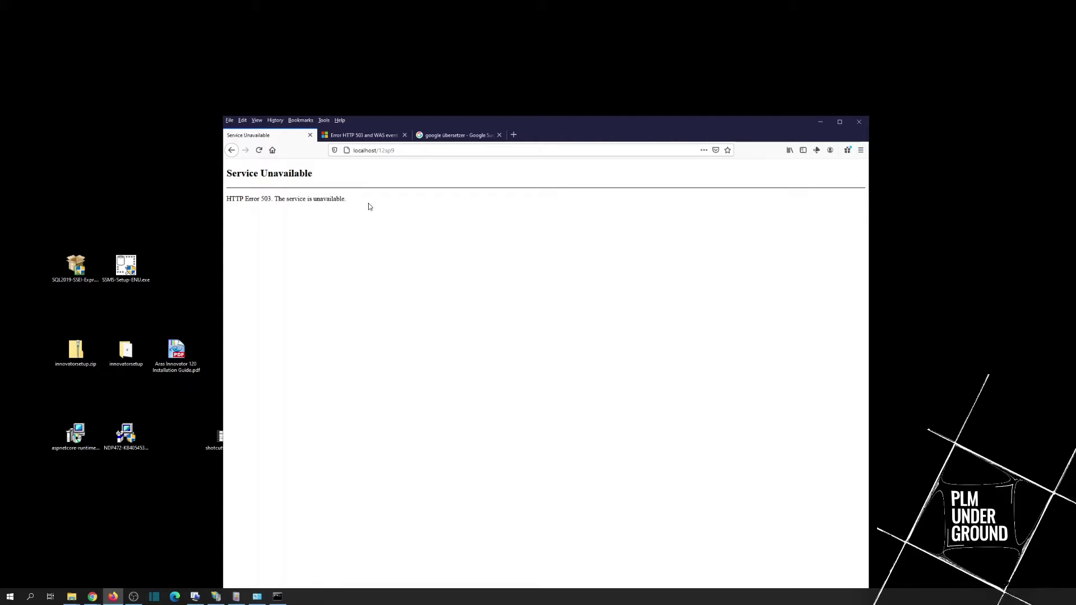
Step: Remove 12sp9 from the address and load plain localhost again
key(ctrl+l)
click(383, 150)
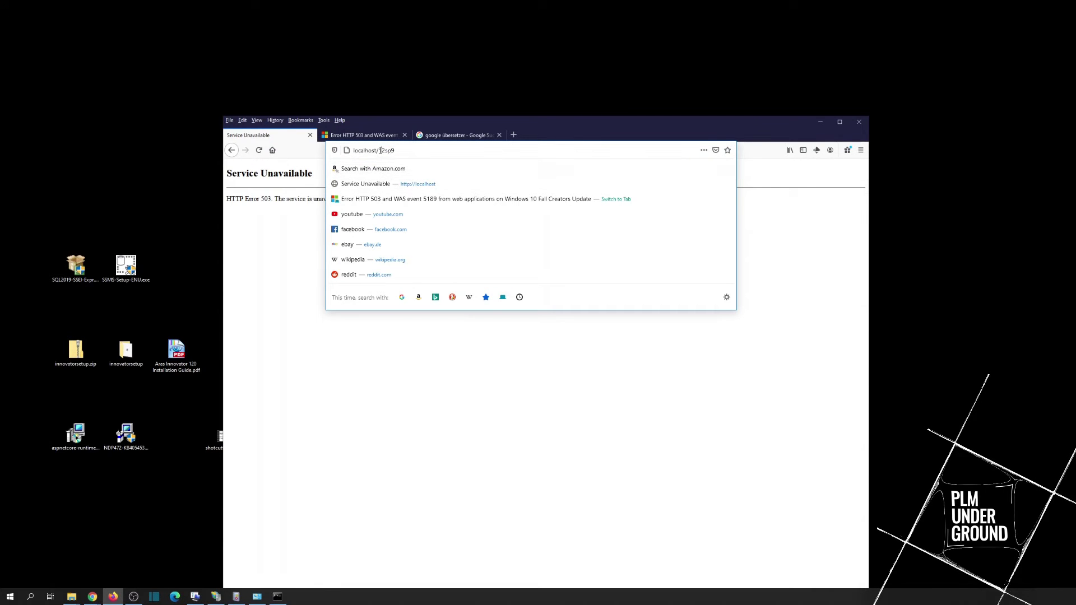
drag(381, 150, 413, 154)
key(BackSpace)
key(Return)
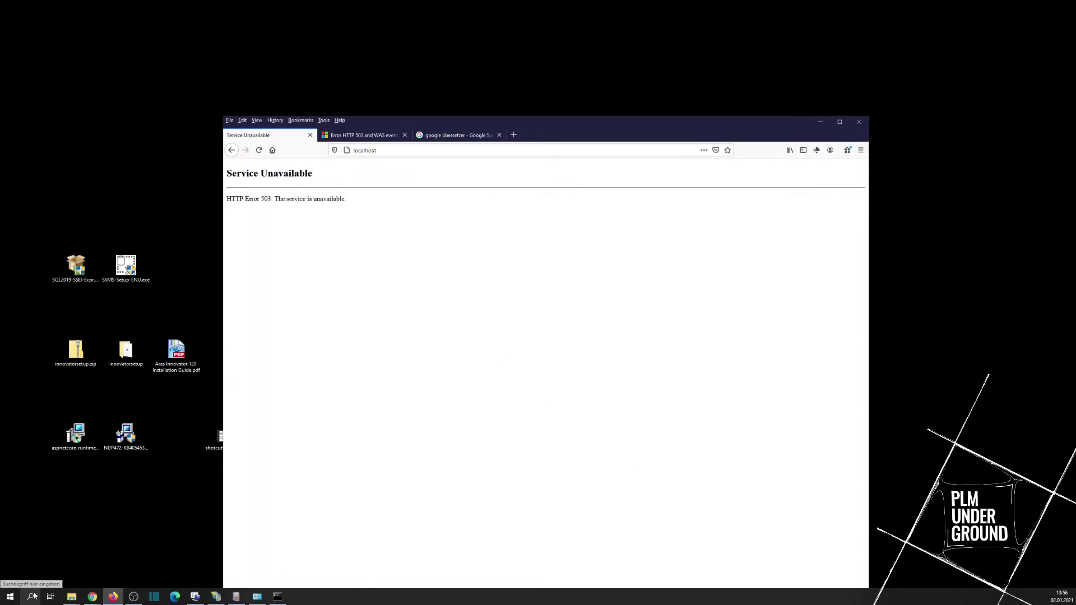
Step: Launch IIS Manager from Windows search and expand Sites > Default Web Site > 12SP9
click(30, 596)
text(iis)
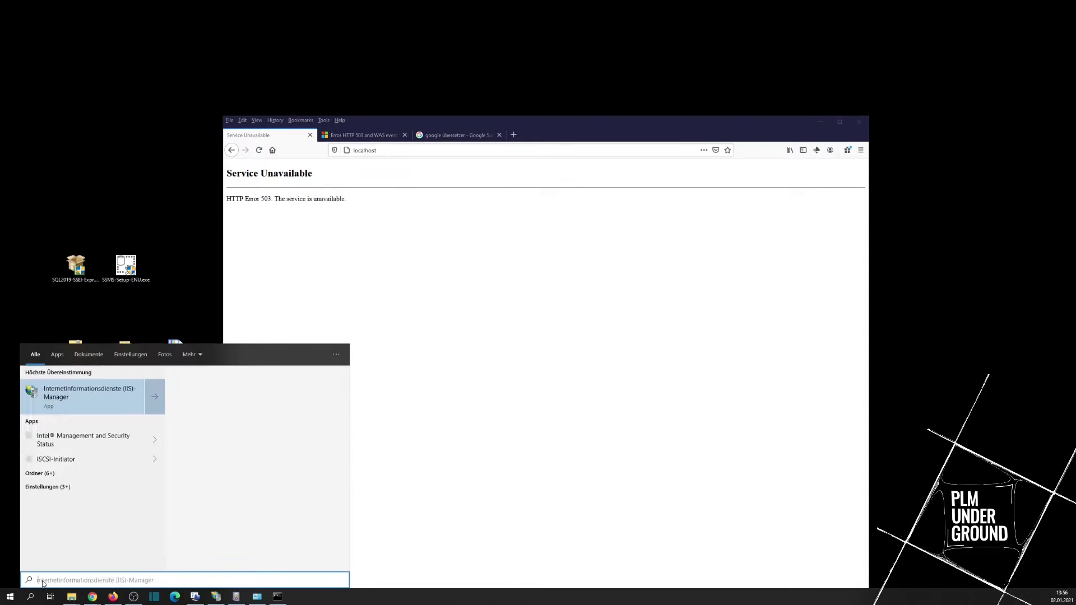
click(66, 416)
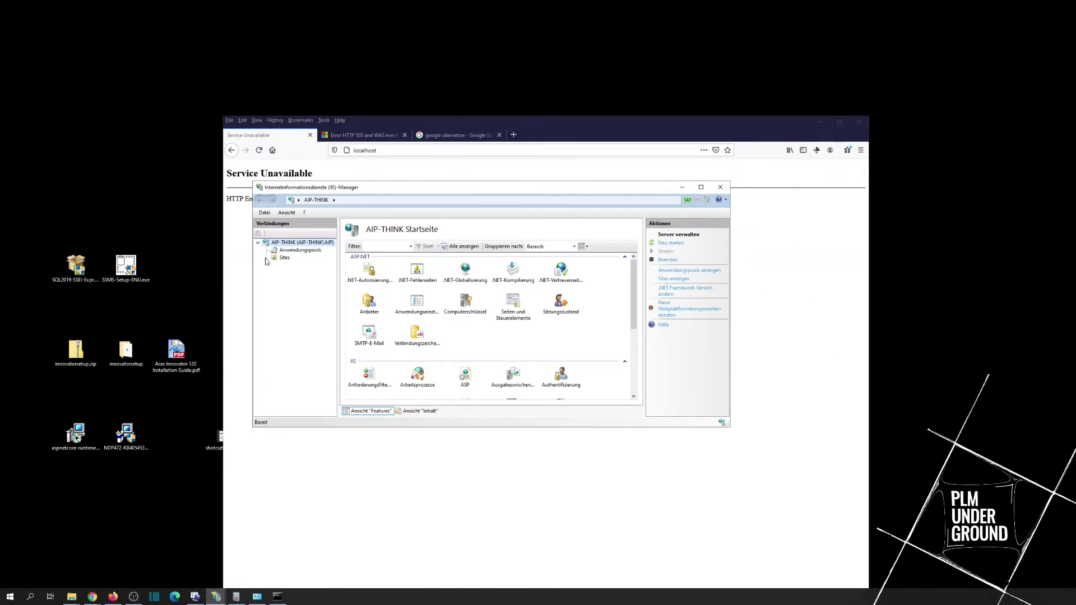
click(267, 259)
click(275, 266)
double_click(291, 273)
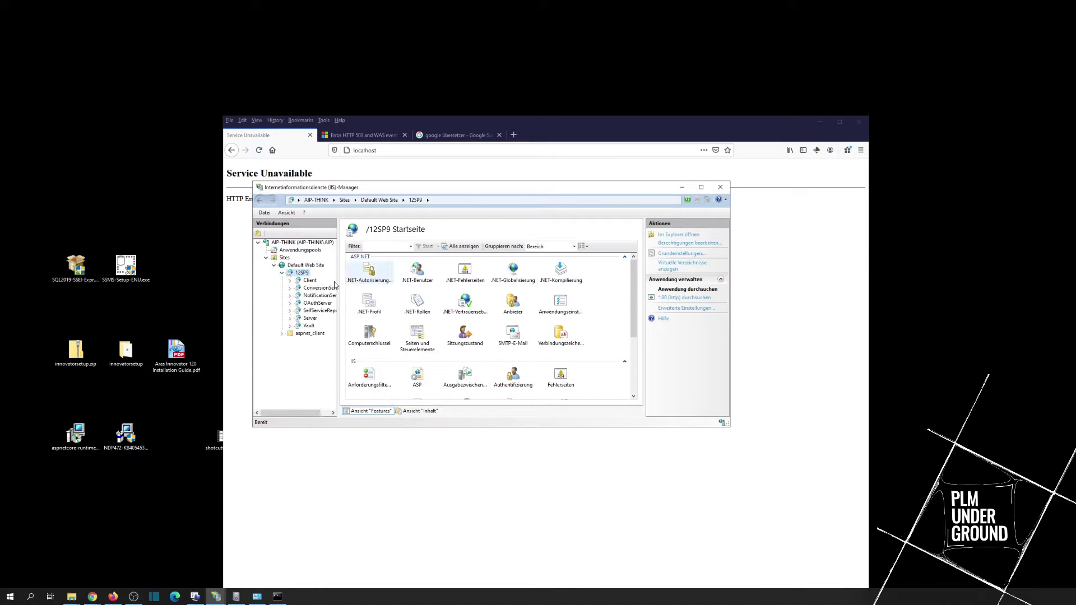
Step: Start the stopped DefaultAppPool and Aras Innovator AppPool ASP.NET 4.0 application pools
click(305, 251)
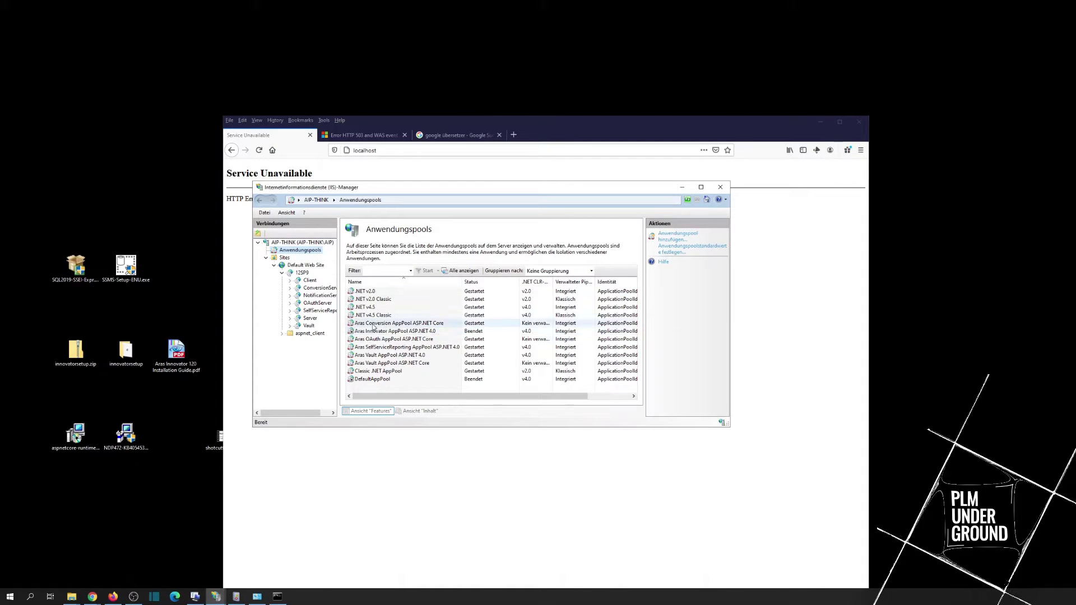
click(427, 332)
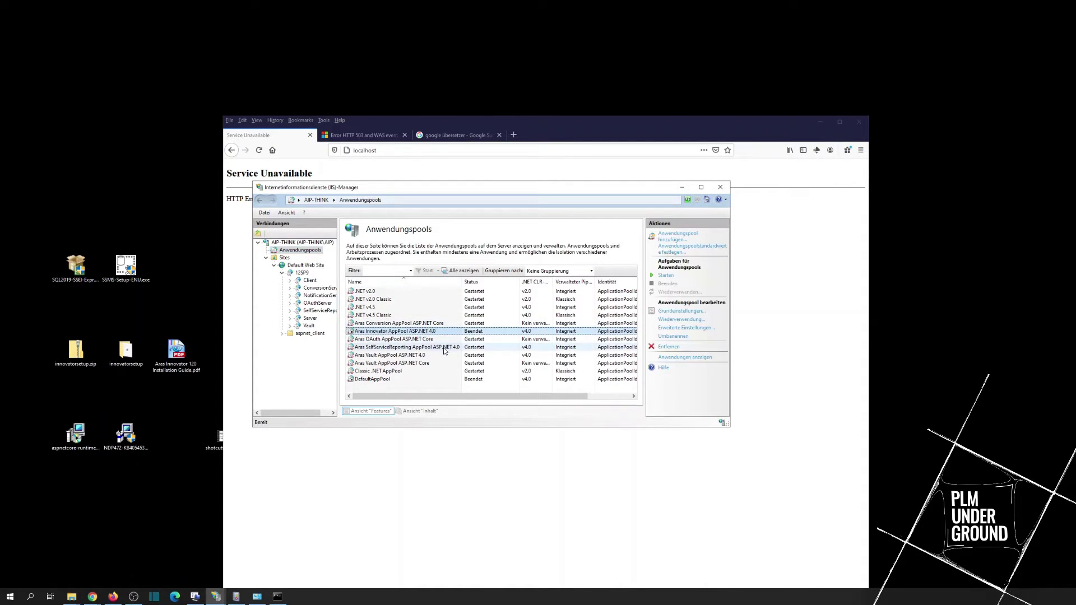
click(378, 380)
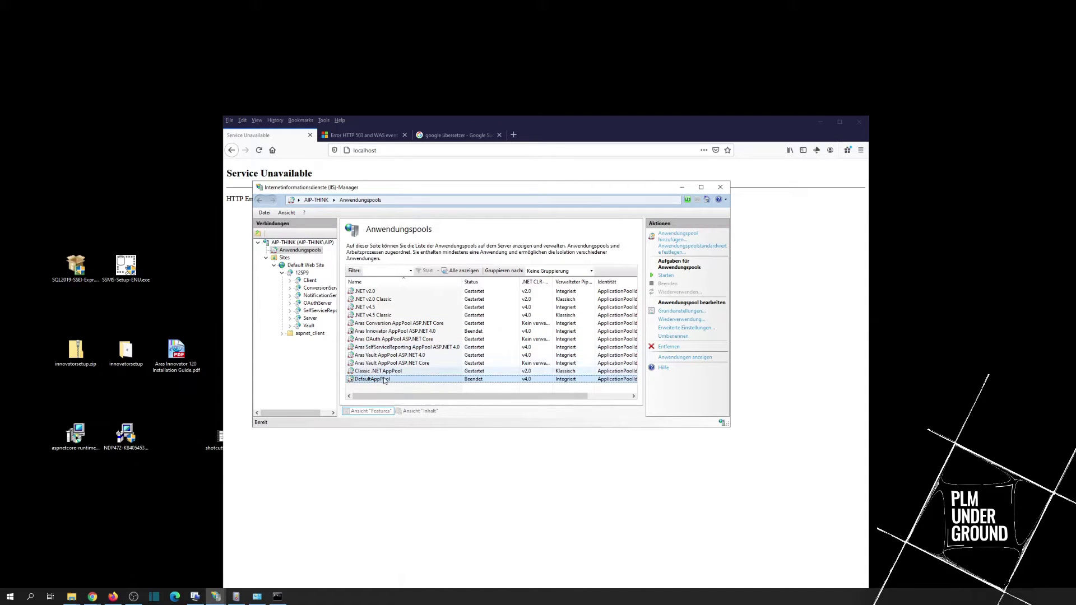
click(664, 276)
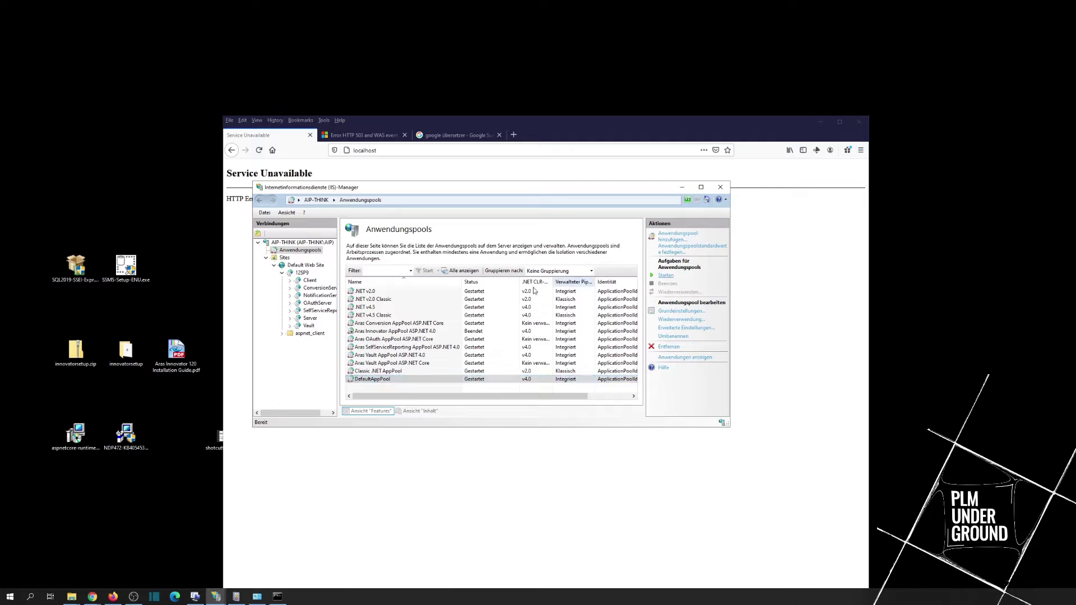
click(371, 329)
click(665, 276)
Step: Reload localhost in Firefox to check whether the 503 error is gone
click(305, 265)
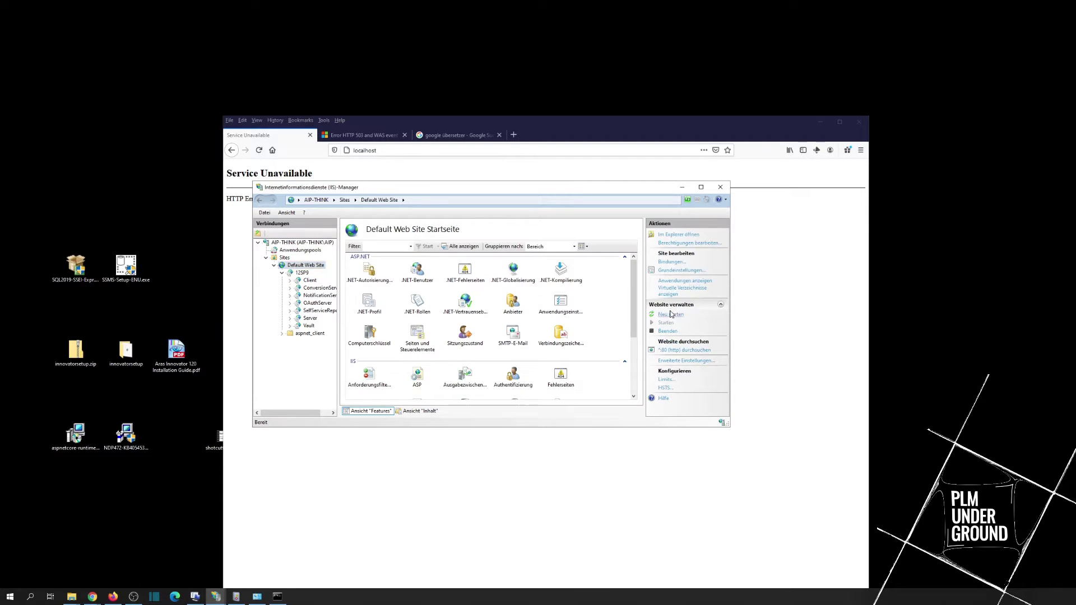
click(295, 251)
click(367, 151)
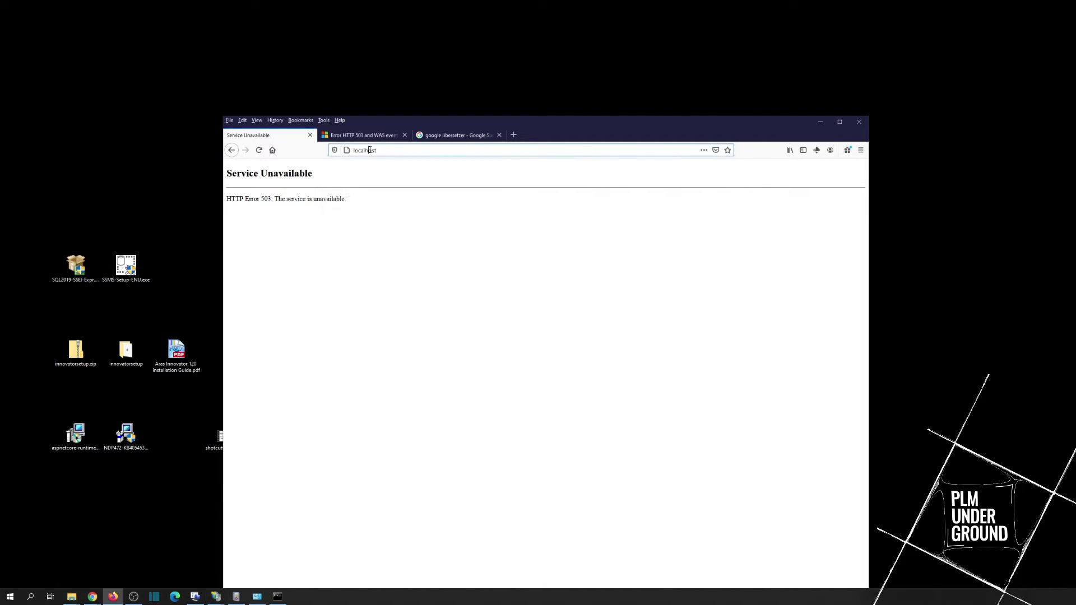
key(Return)
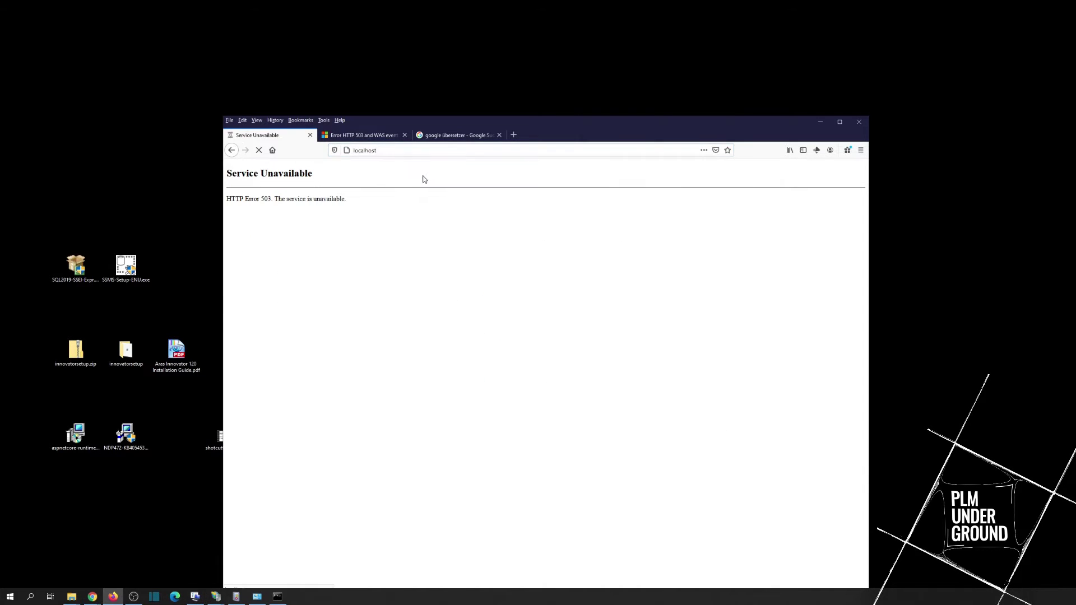
click(392, 149)
key(Return)
click(219, 598)
Step: Refresh the application pools list, find DefaultAppPool stopped again, and switch to Event Viewer
click(258, 572)
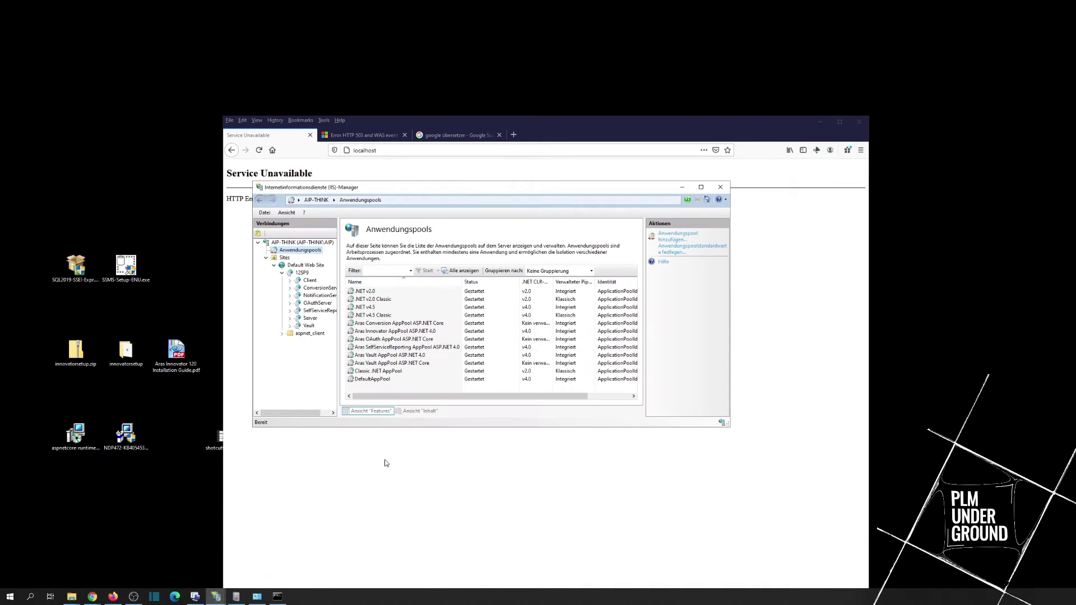
click(285, 257)
click(291, 250)
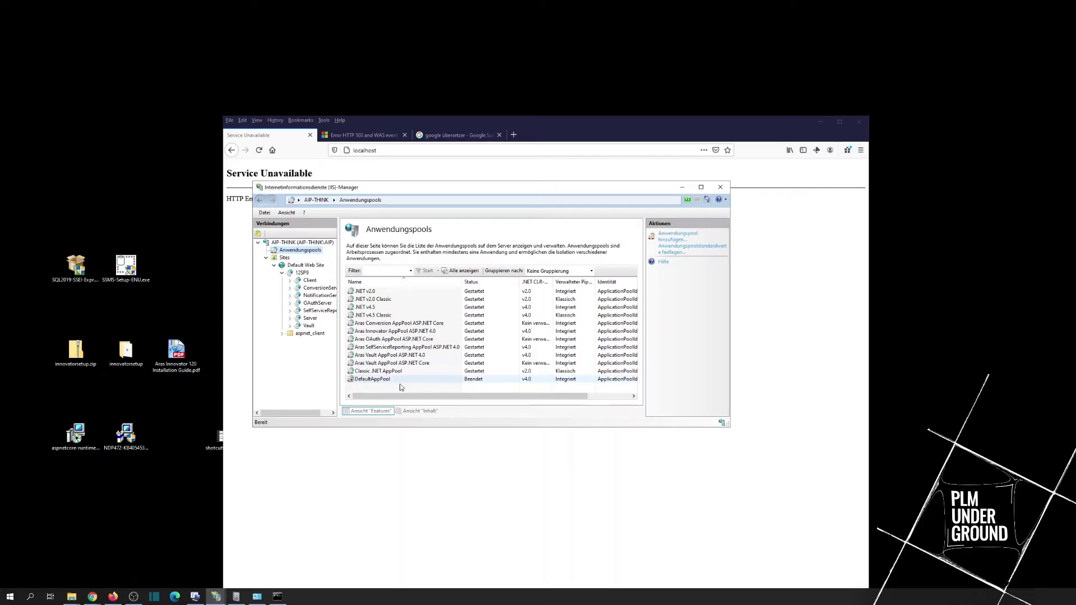
click(236, 597)
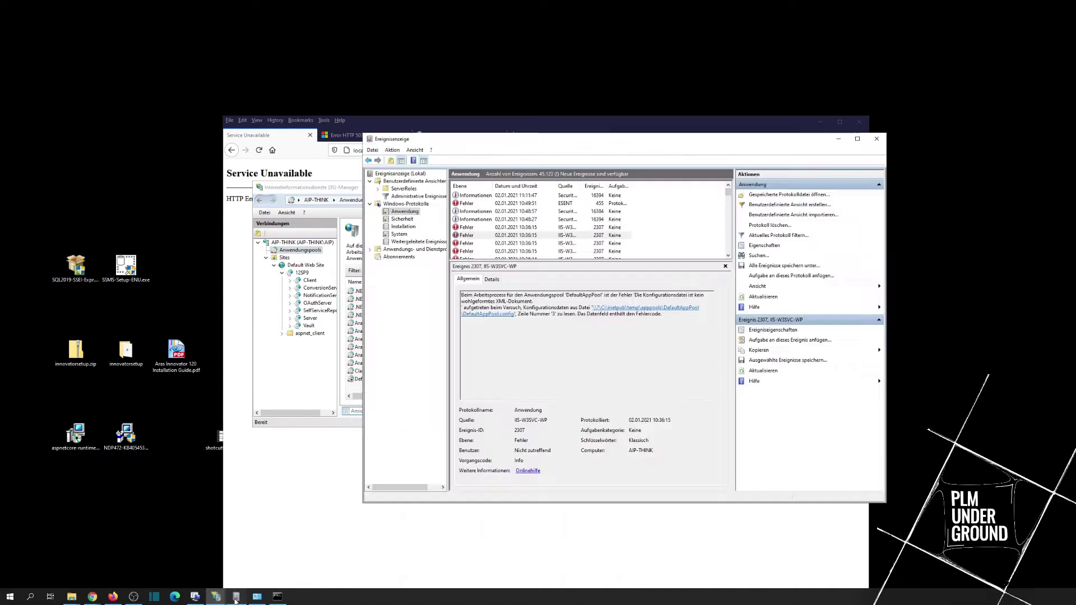
Step: Read Application log error 2307 about DefaultAppPool's configuration file not being well-formed XML
click(408, 219)
click(405, 212)
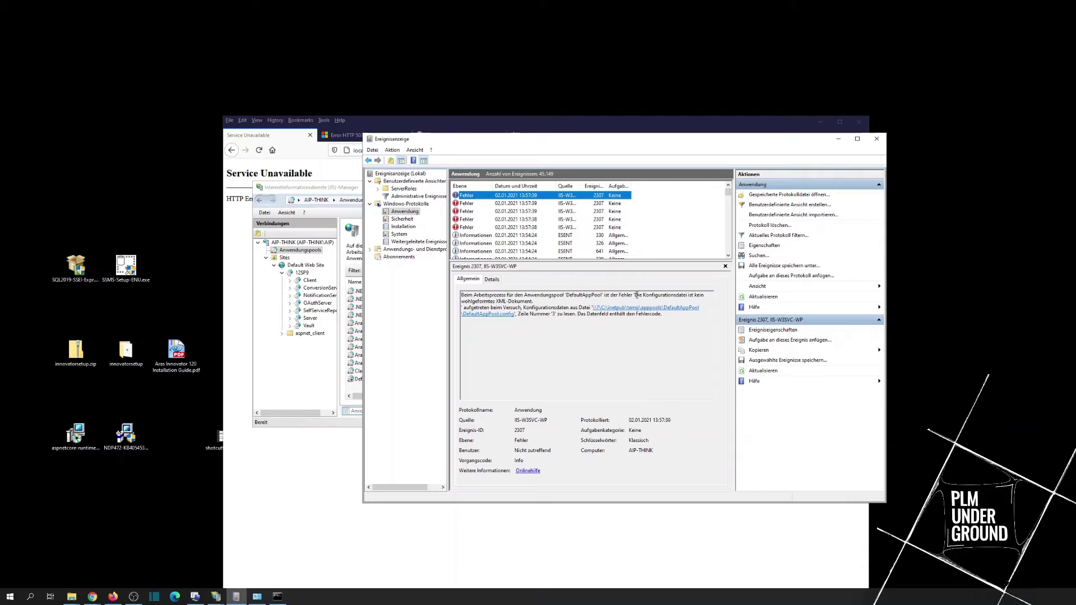
drag(636, 295, 687, 296)
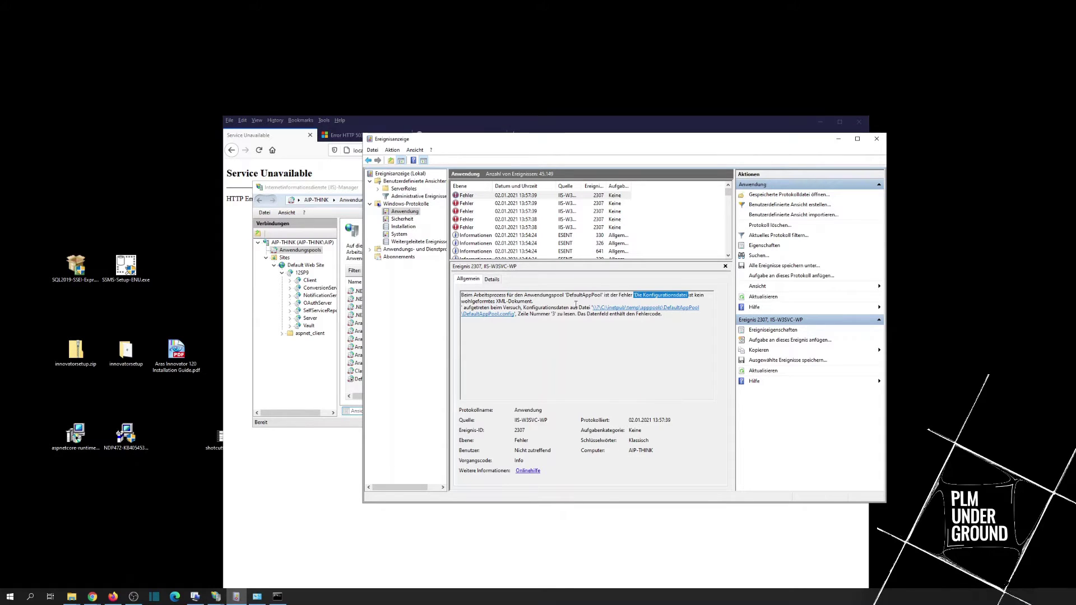
click(606, 312)
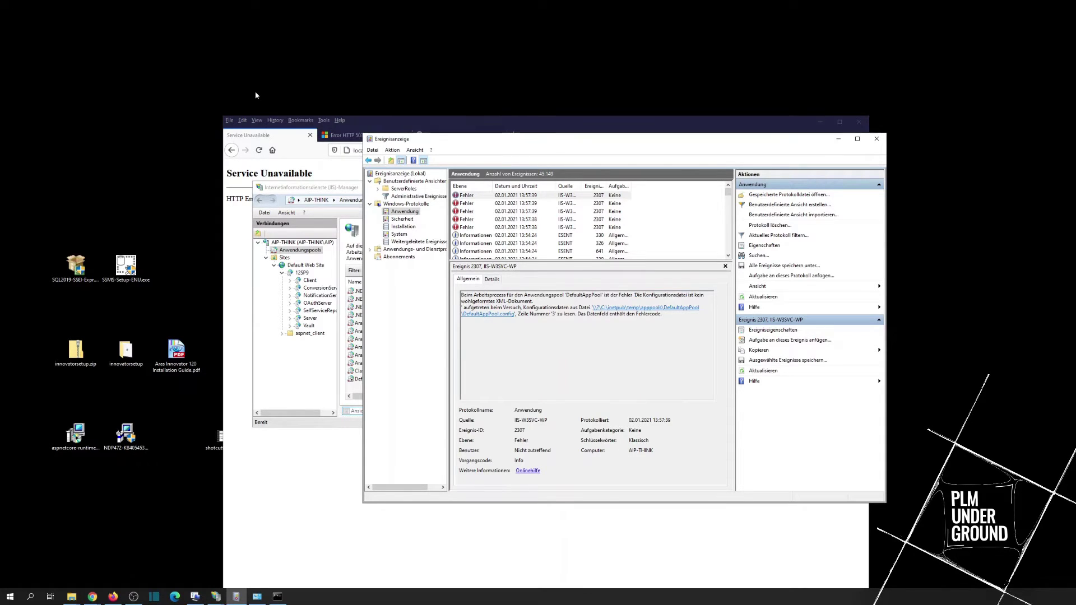
click(331, 136)
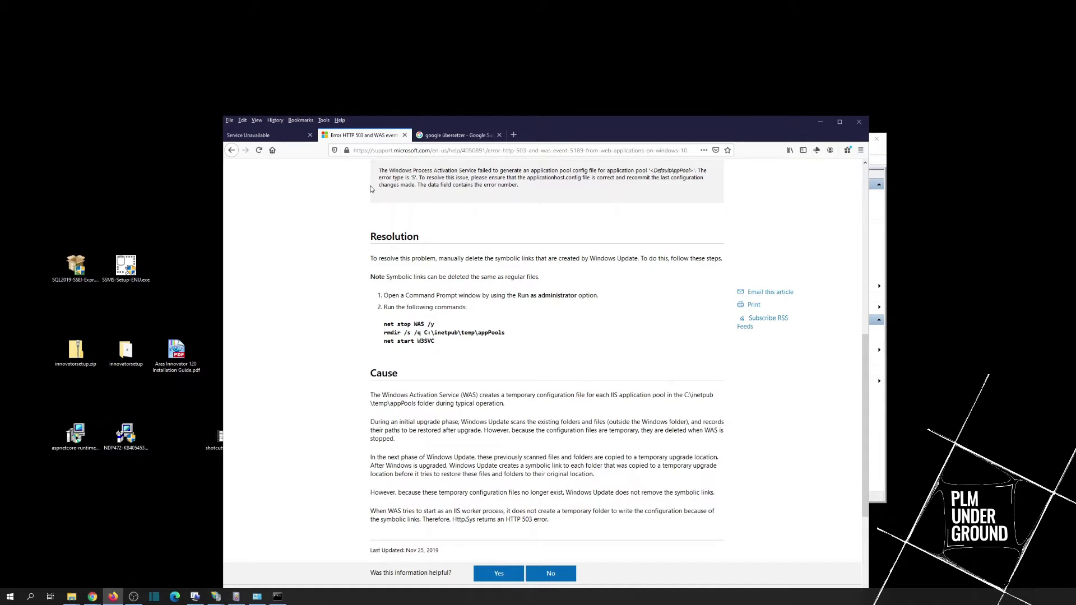
Step: Scroll to the article's Resolution commands and highlight the C:\inetpub\temp\appPools path
scroll(425, 263, up, 10)
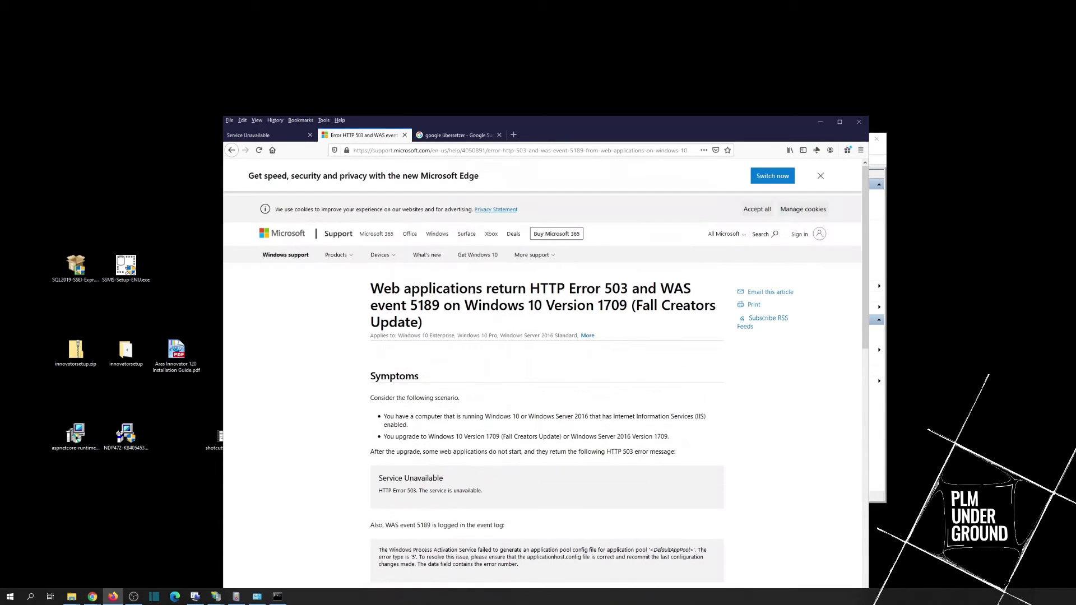
scroll(474, 287, down, 2)
scroll(426, 297, down, 5)
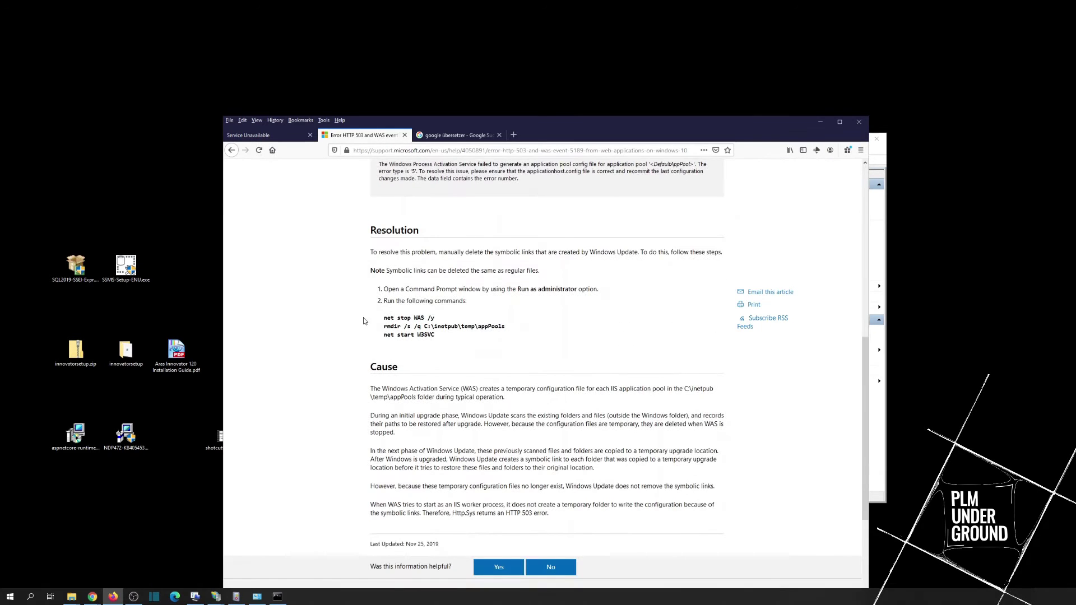
drag(422, 326, 516, 332)
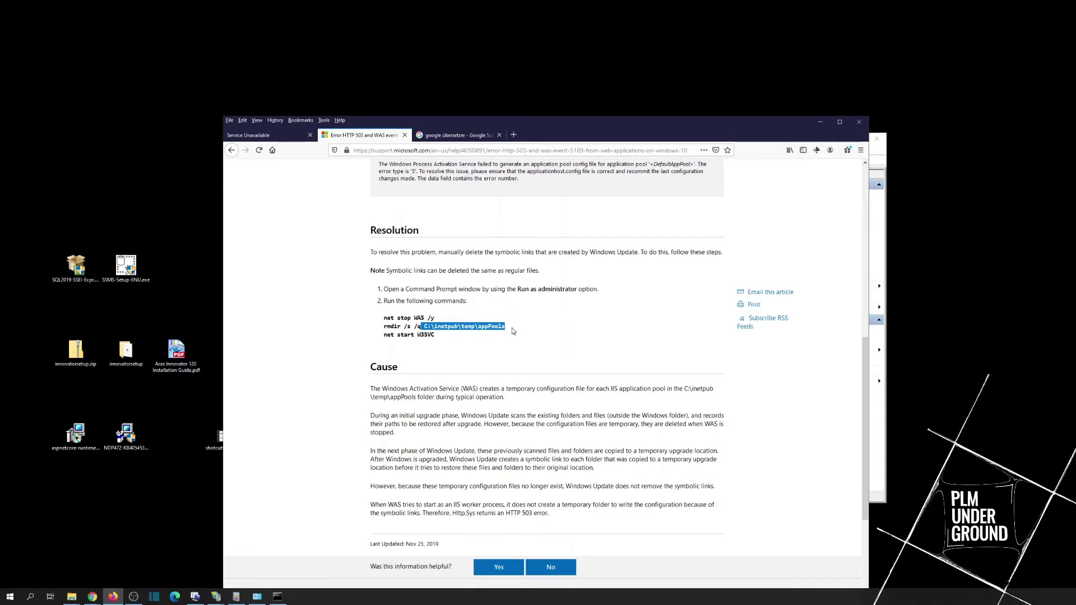
double_click(490, 326)
click(72, 596)
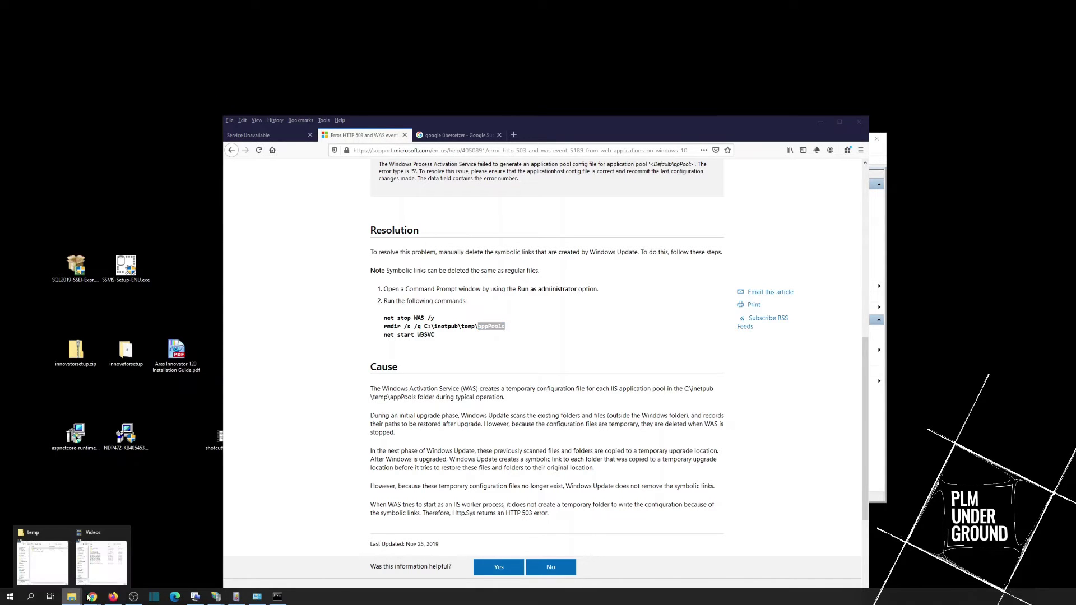
Step: Open C:\inetpub\temp, select the appPools folder, and select the article's three repair commands
click(52, 554)
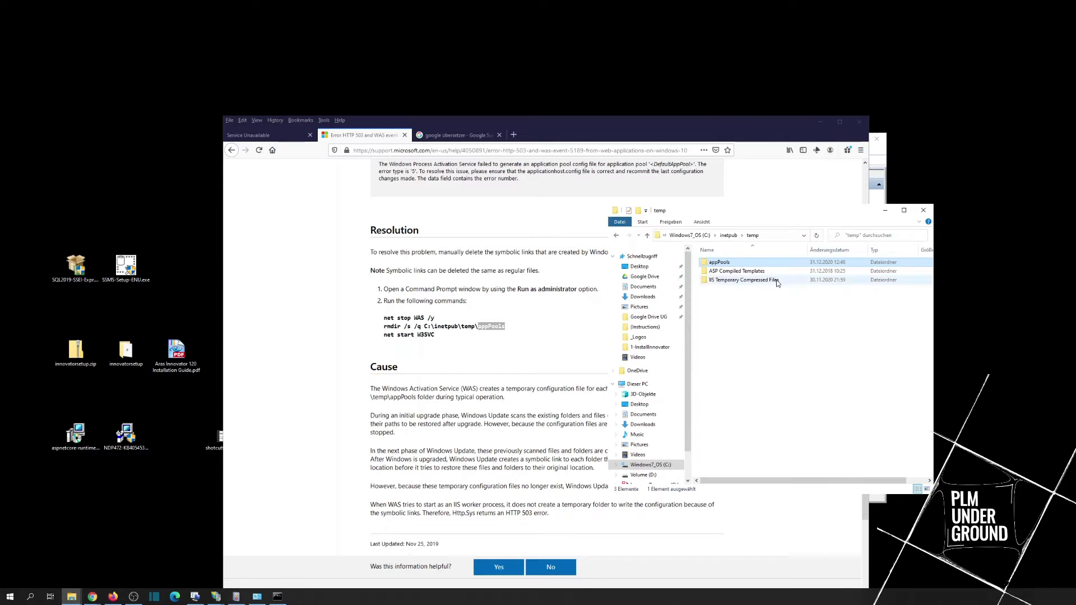
click(689, 235)
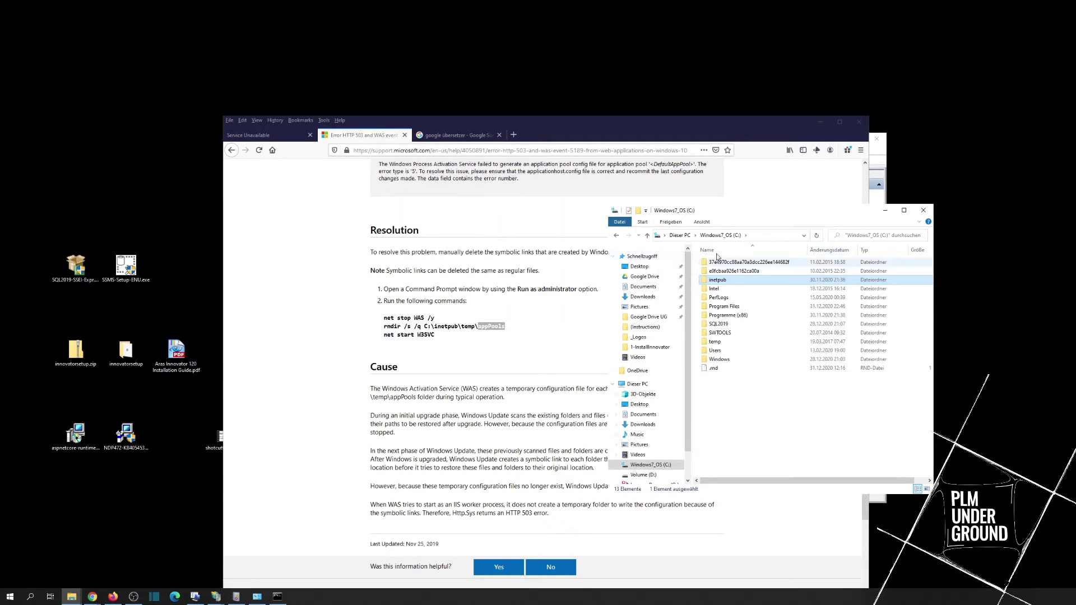
double_click(717, 281)
double_click(715, 288)
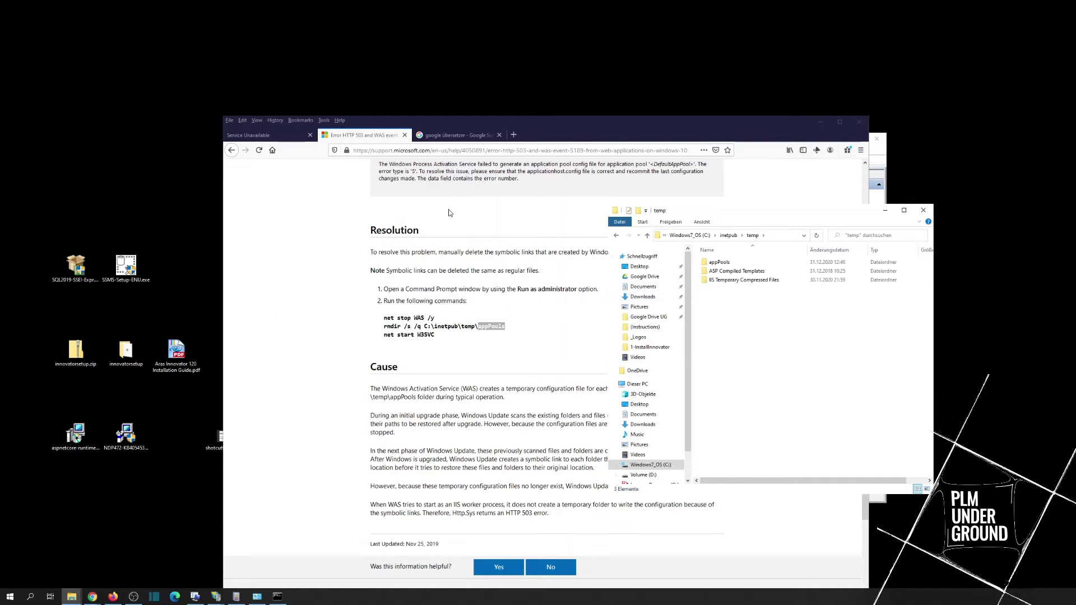
click(717, 265)
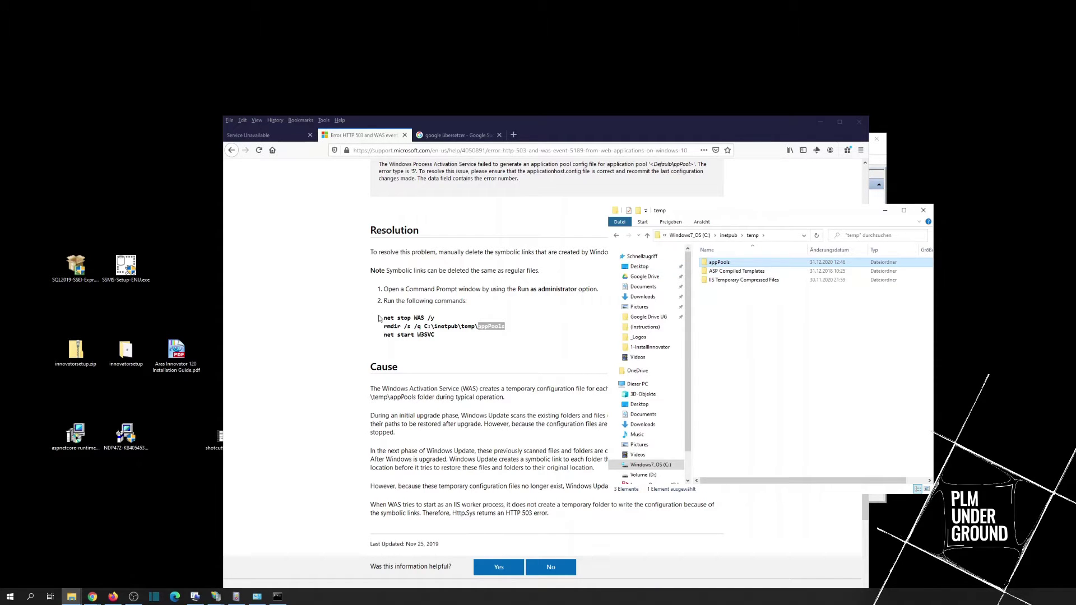
drag(385, 311, 434, 335)
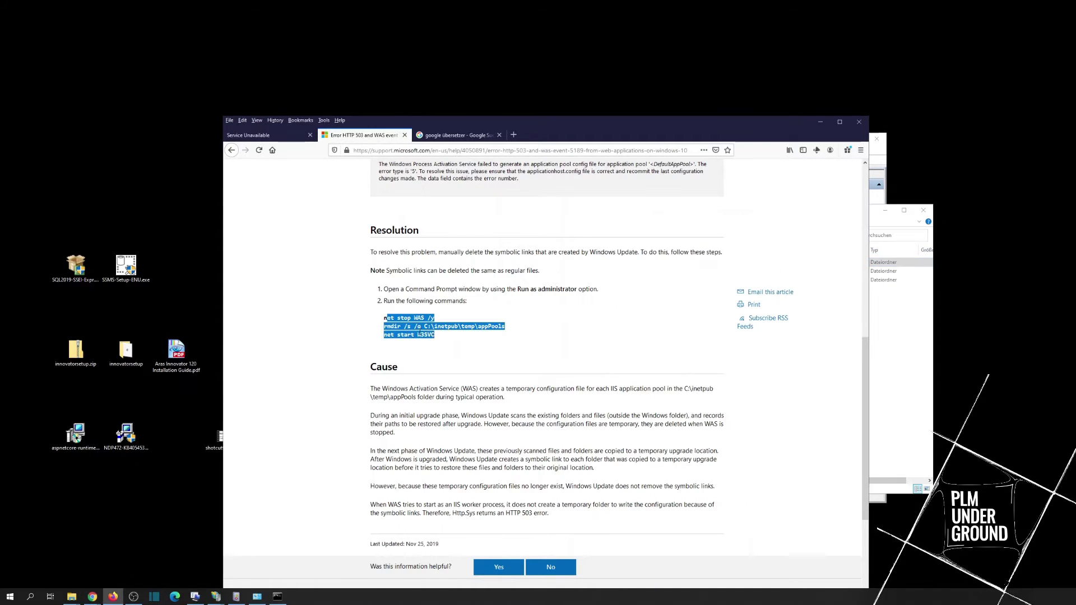
Step: Run net stop WAS /y in the administrator Command Prompt
click(277, 596)
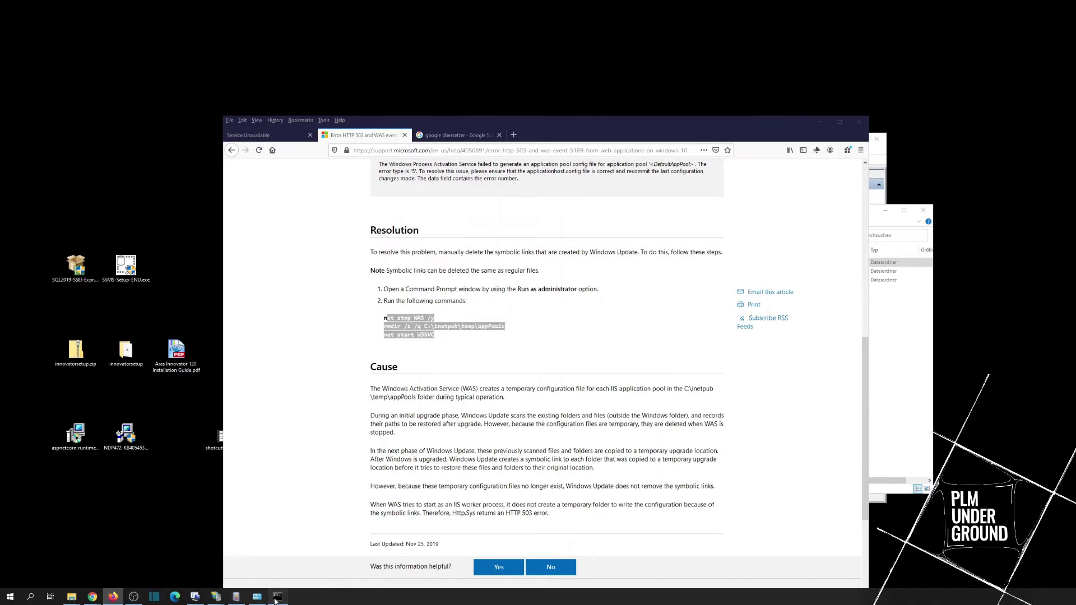
drag(525, 335, 501, 388)
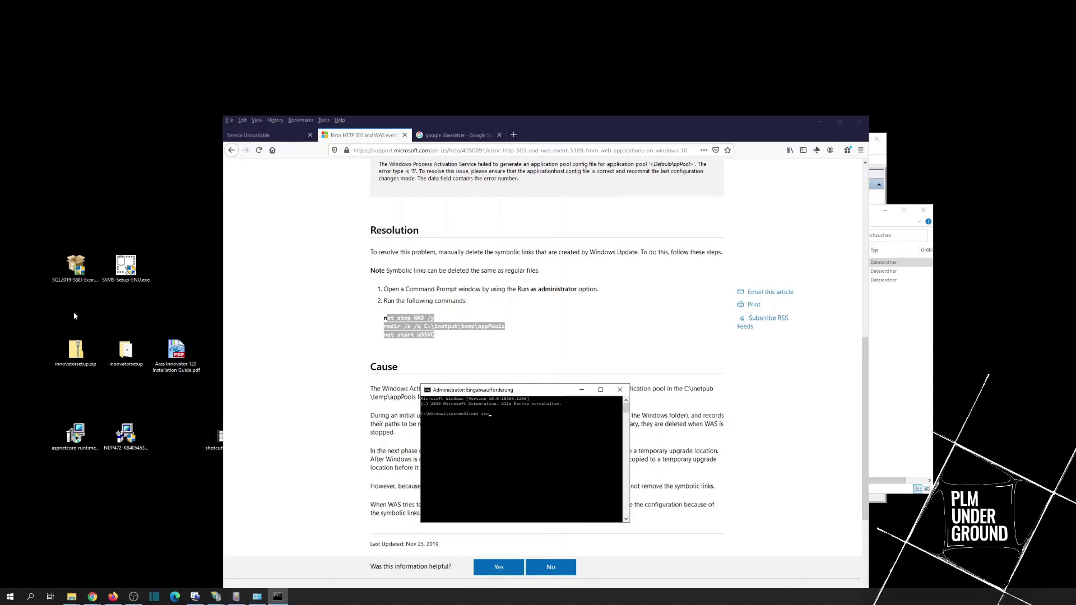
text(stop WAS /y)
key(Return)
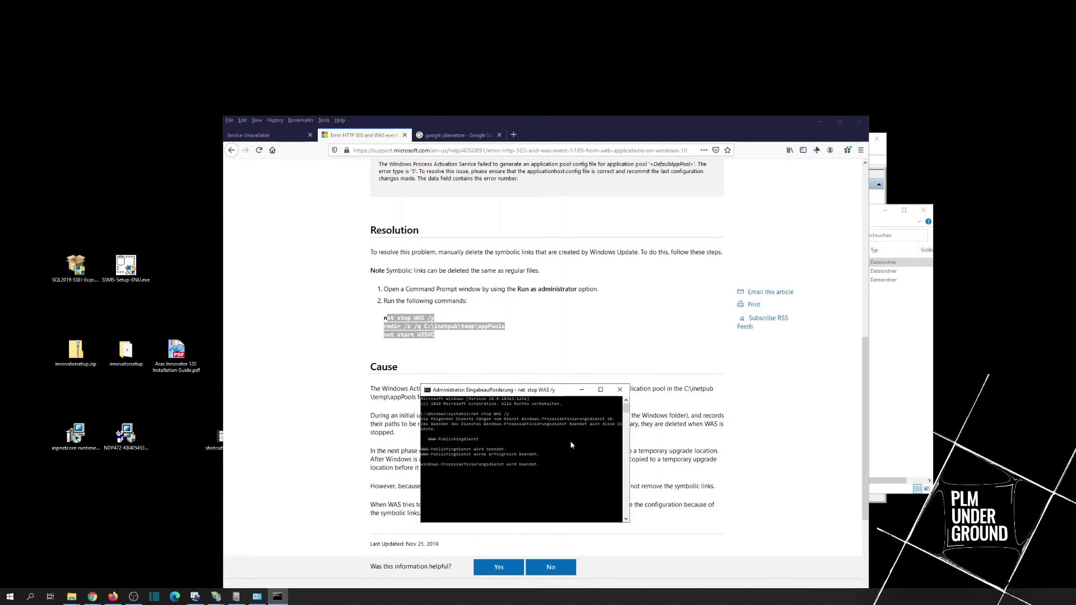
Step: Copy the rmdir command and run rmdir /s /q C:\inetpub\temp\appPools, then check the folder
text(rm)
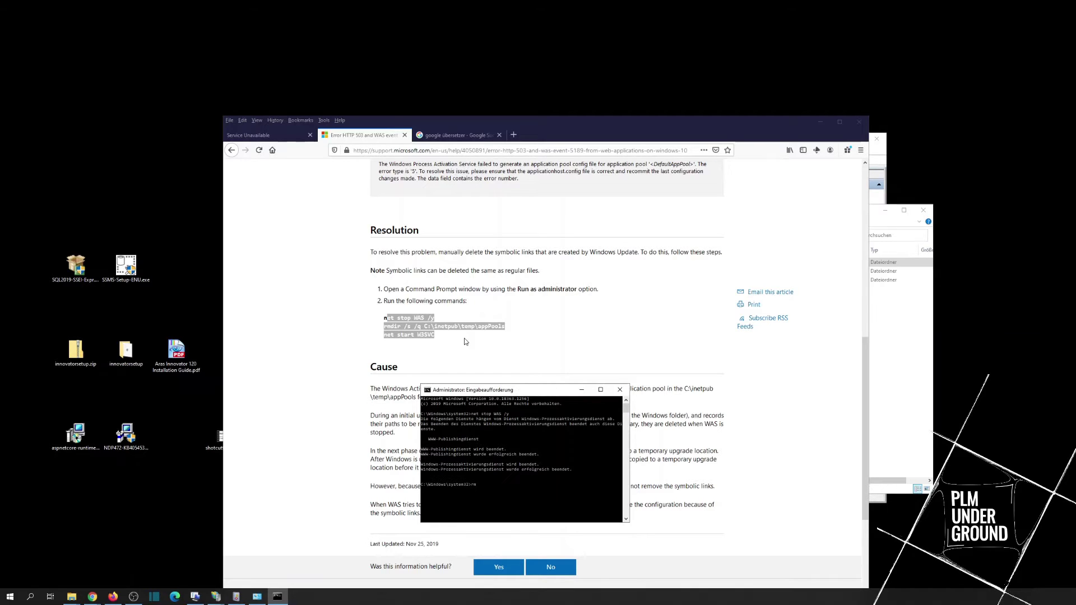
drag(464, 338, 507, 329)
click(371, 326)
key(ctrl+c)
click(277, 596)
right_click(488, 490)
key(BackSpace)
key(BackSpace)
key(BackSpace)
key(BackSpace)
key(BackSpace)
key(BackSpace)
key(BackSpace)
key(BackSpace)
key(BackSpace)
key(BackSpace)
key(BackSpace)
key(BackSpace)
key(BackSpace)
key(BackSpace)
key(BackSpace)
key(BackSpace)
key(BackSpace)
key(BackSpace)
key(BackSpace)
key(BackSpace)
text(C:\inetpub\temp\appPools)
key(Return)
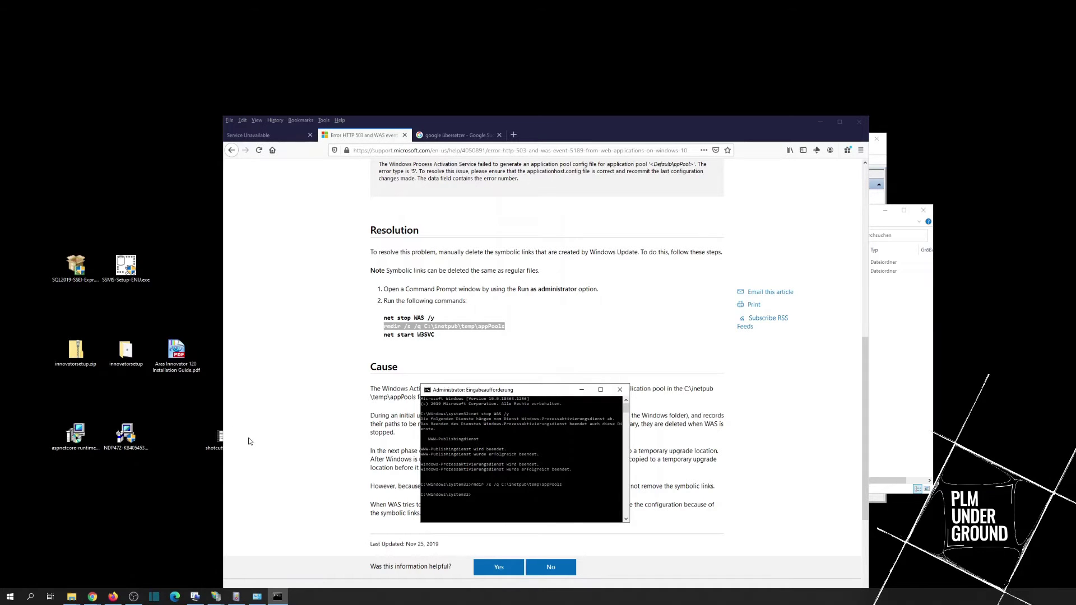
click(881, 317)
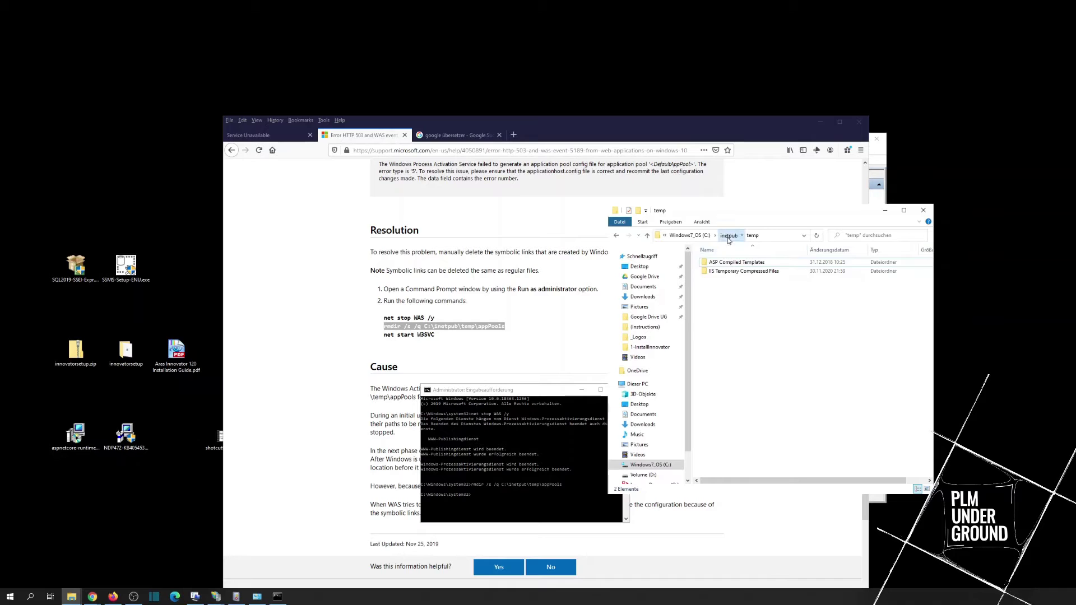
Step: Run net start W3SVC, inspect the recreated empty apppools folder, and return to IIS Manager
click(499, 494)
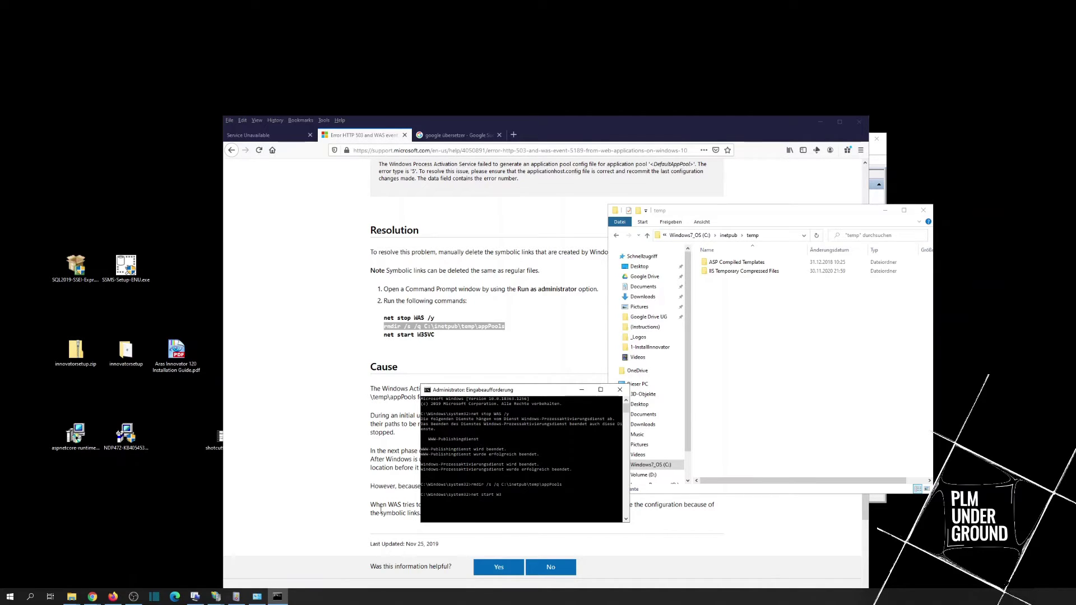
key(Return)
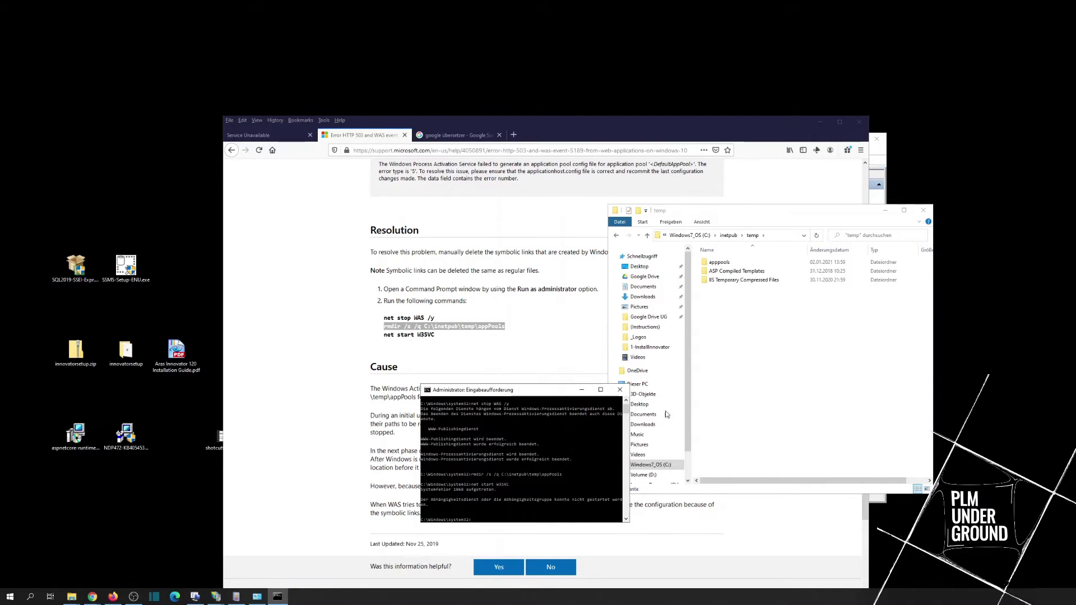
click(782, 329)
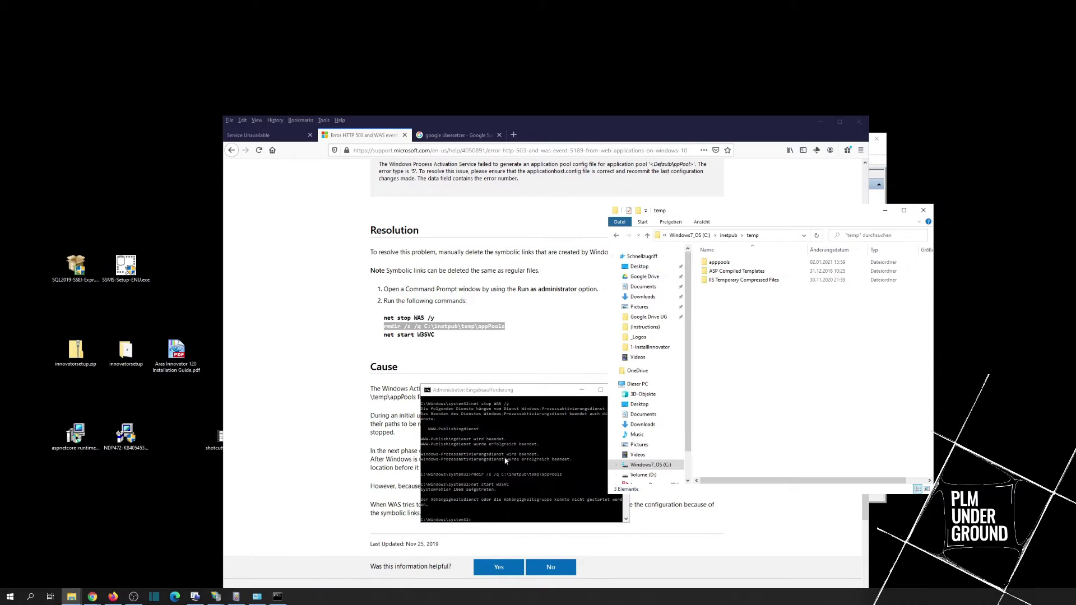
double_click(723, 262)
key(BackSpace)
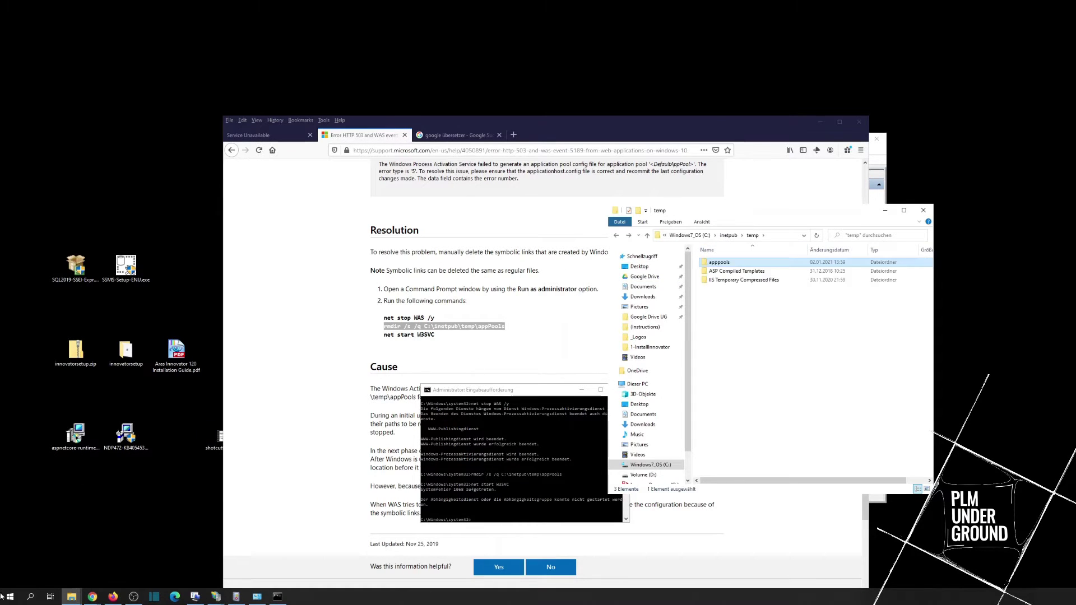
mouse_move(215, 596)
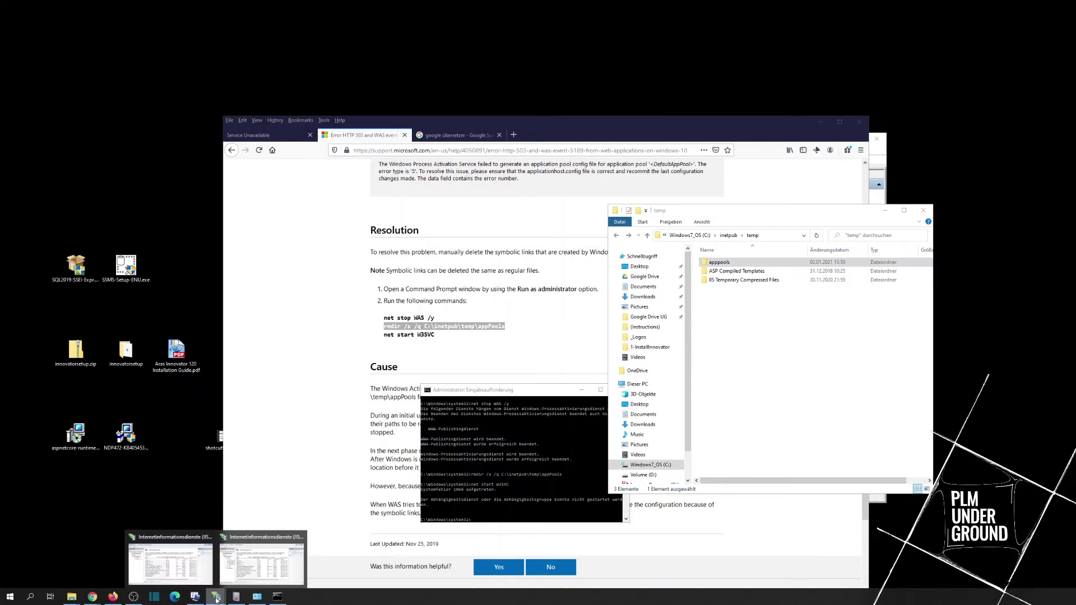
click(168, 561)
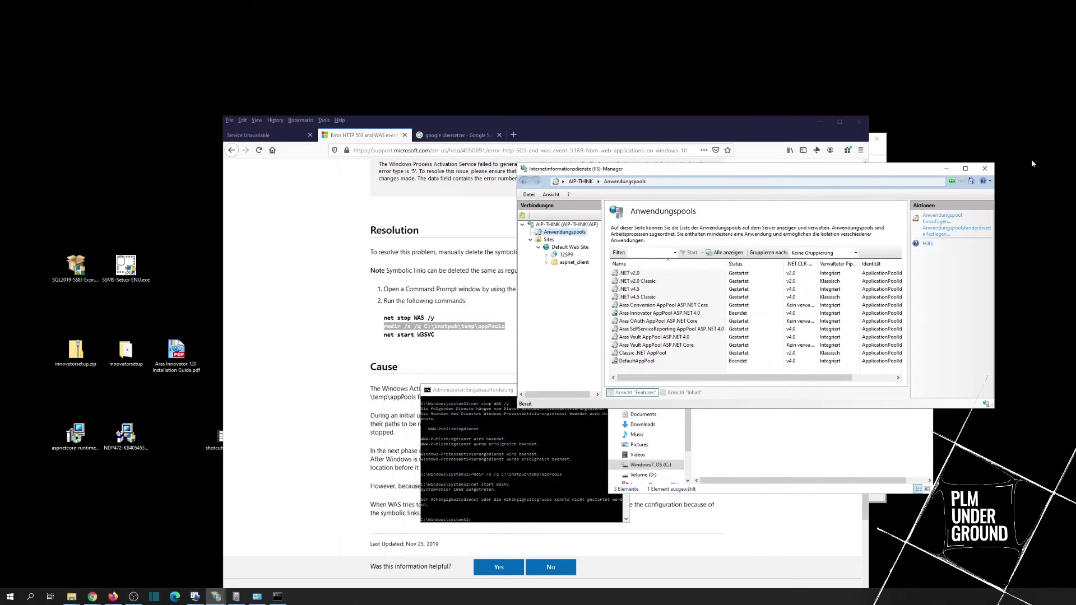
Step: Close the IIS Manager windows and reload localhost, which still shows Service Unavailable
click(986, 168)
click(216, 596)
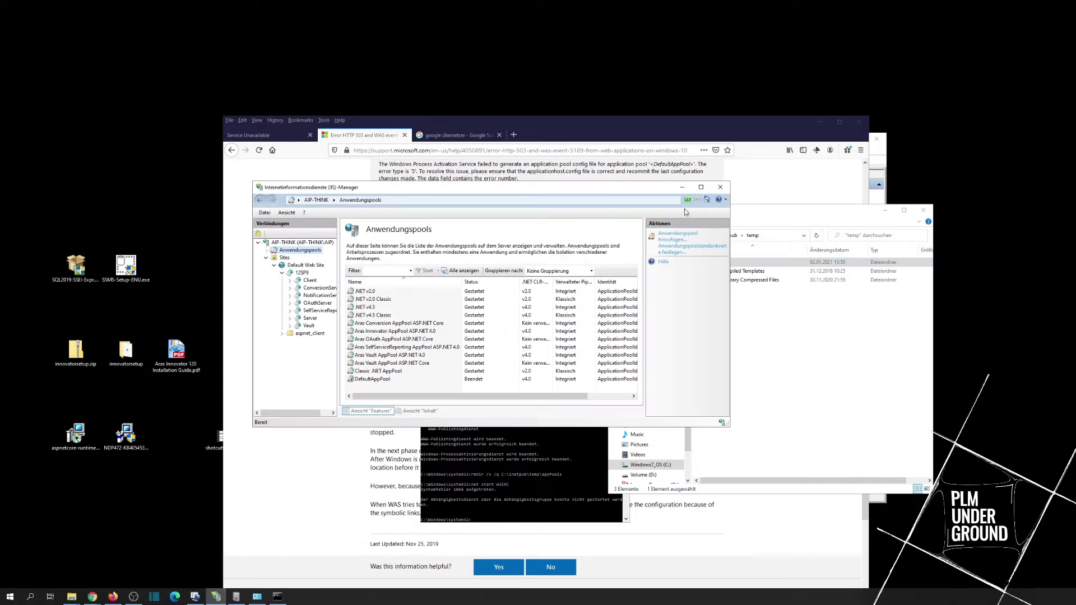
click(719, 186)
click(291, 137)
click(359, 150)
key(Return)
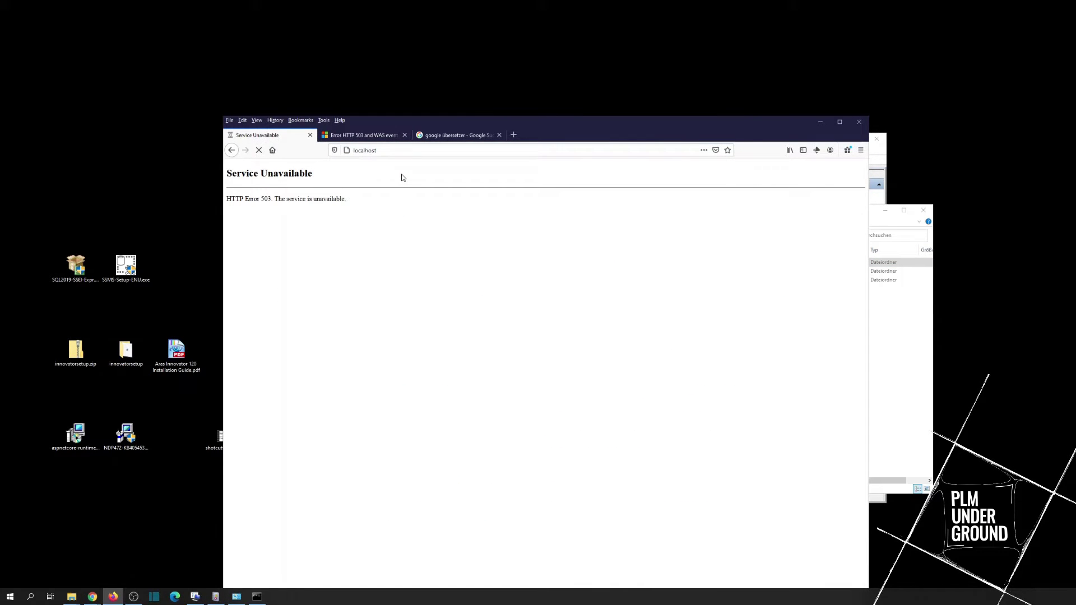
click(384, 151)
key(Return)
Step: Reopen IIS Manager, expand AIP-THINK > Anwendungspools, and try starting DefaultAppPool
click(31, 599)
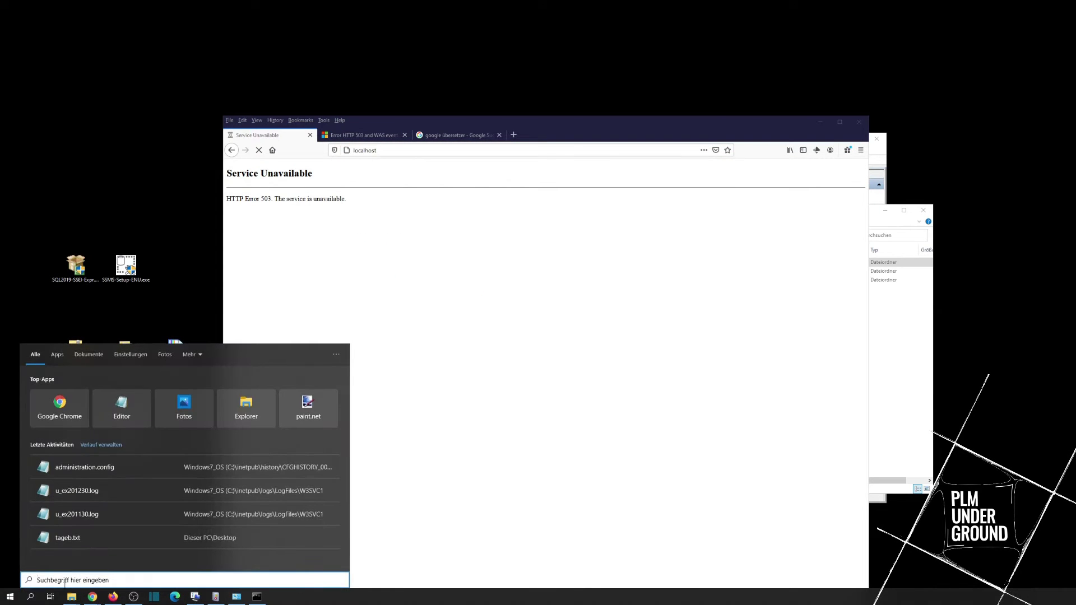
text(iis)
click(102, 391)
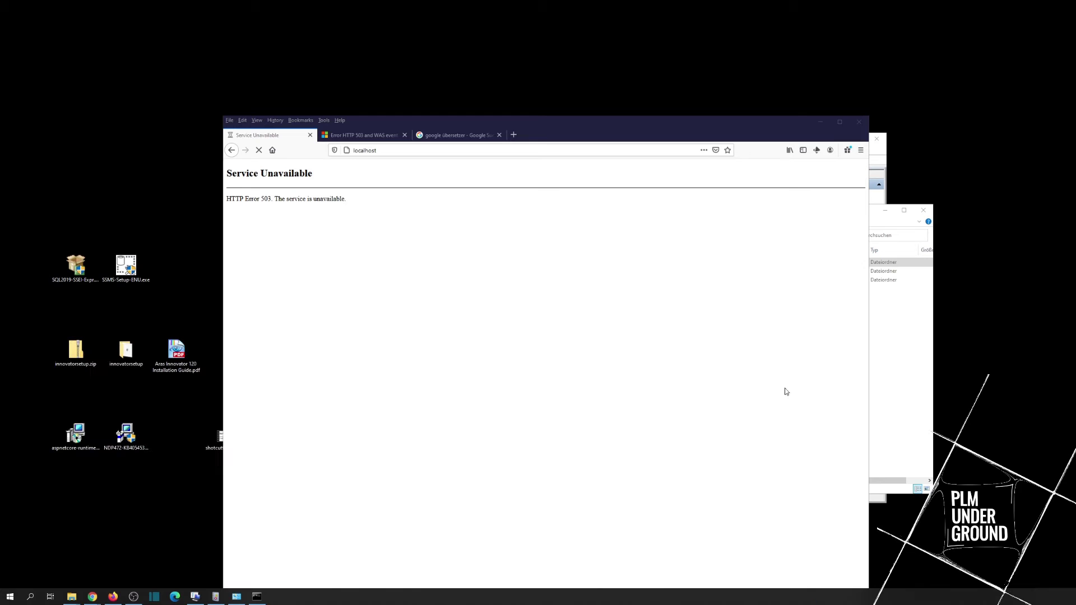
click(258, 243)
click(298, 249)
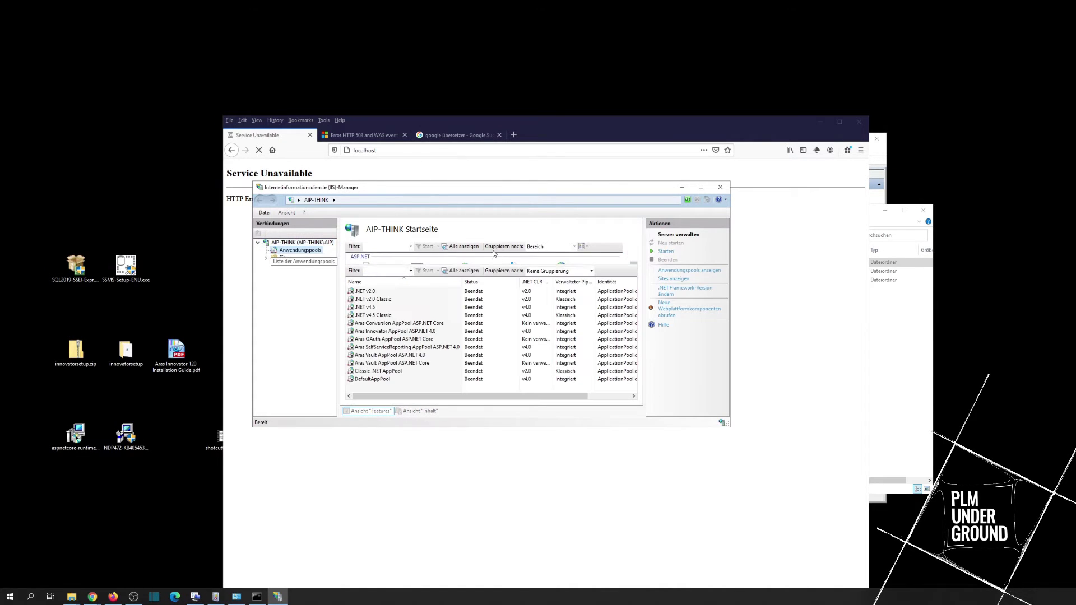
right_click(364, 379)
click(398, 403)
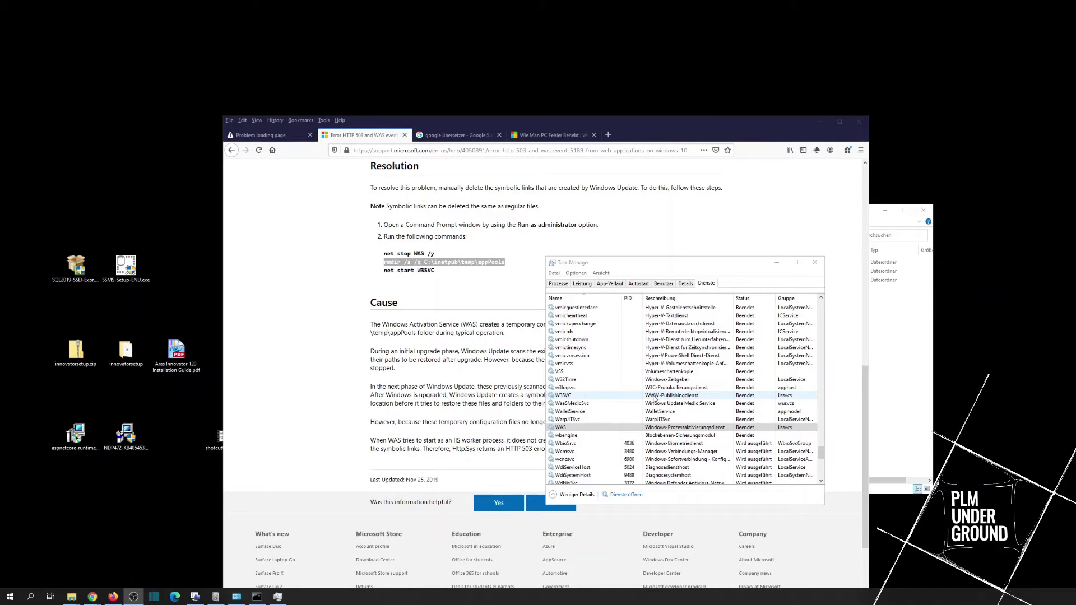
Step: Try starting the W3SVC service twice from Task Manager's Dienste tab
right_click(573, 397)
click(582, 405)
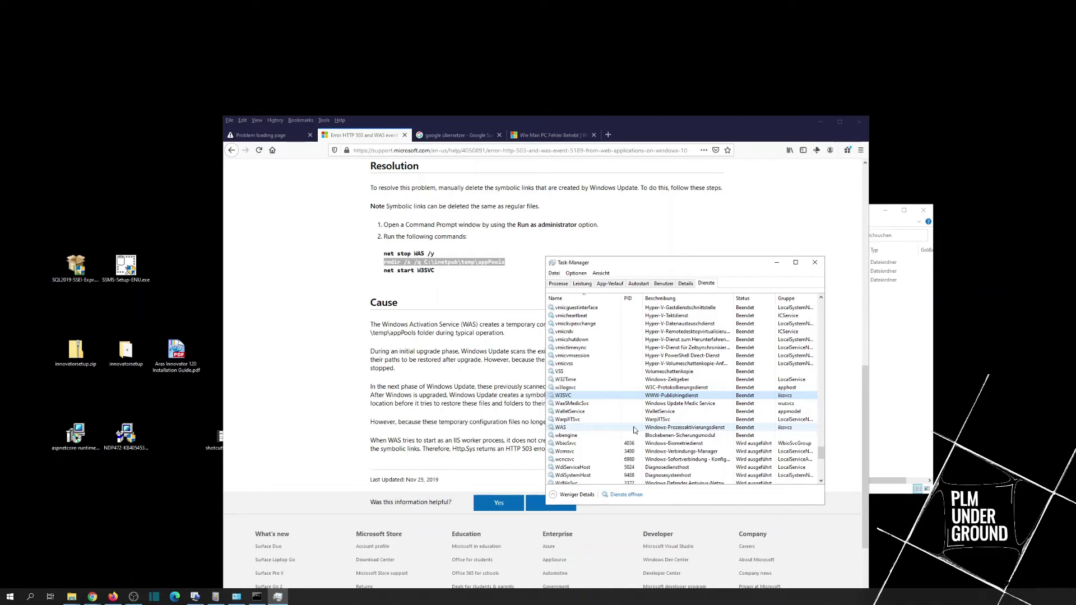
right_click(593, 393)
click(608, 399)
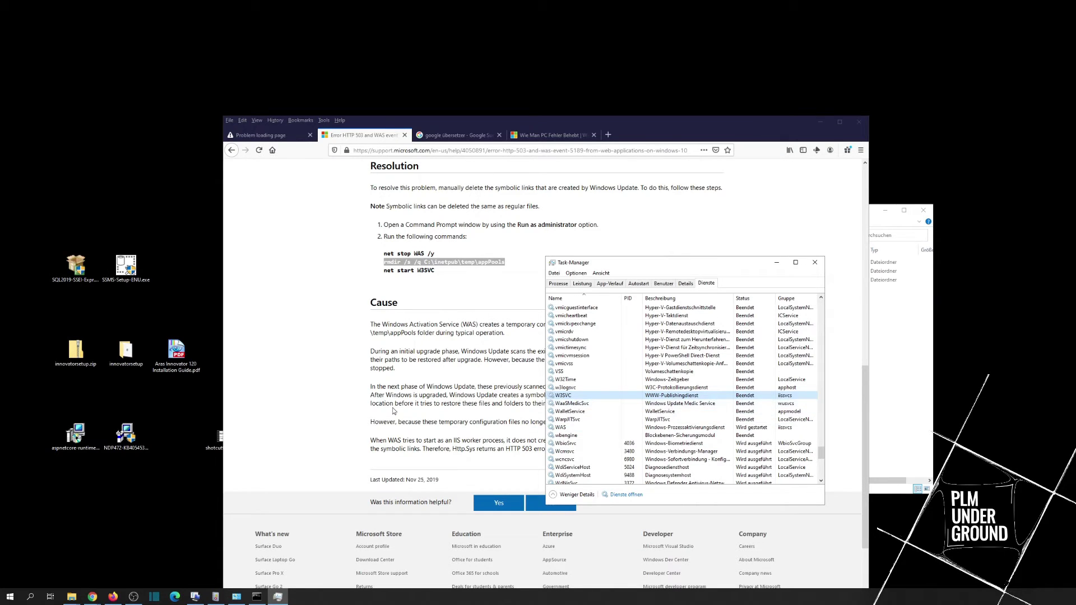
click(215, 596)
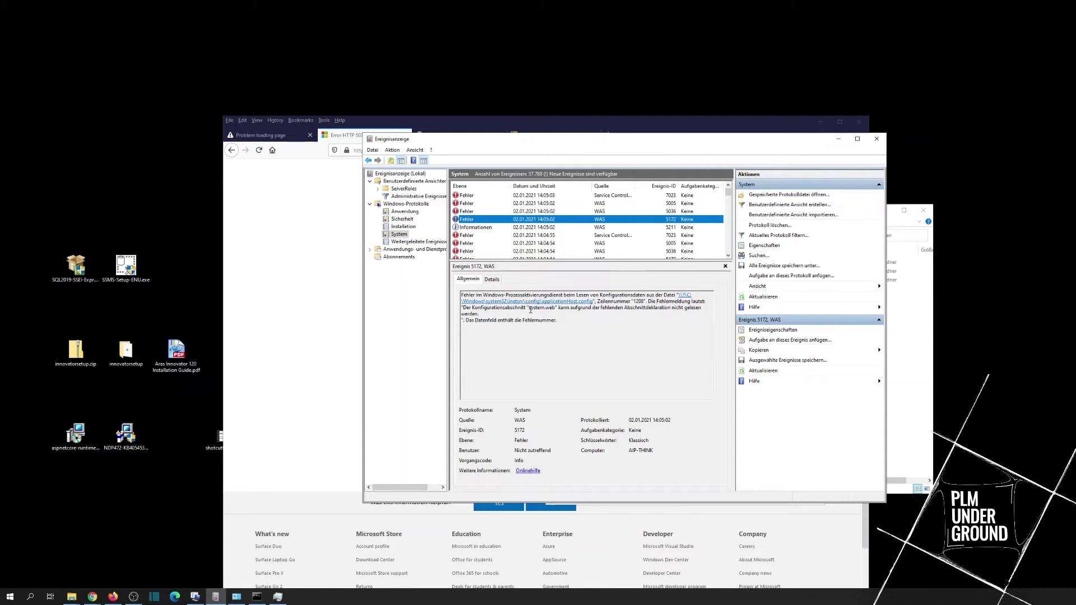
Step: Highlight system.web in the WAS 5172 description, then return to the C:\inetpub\temp folder window
drag(528, 310, 548, 310)
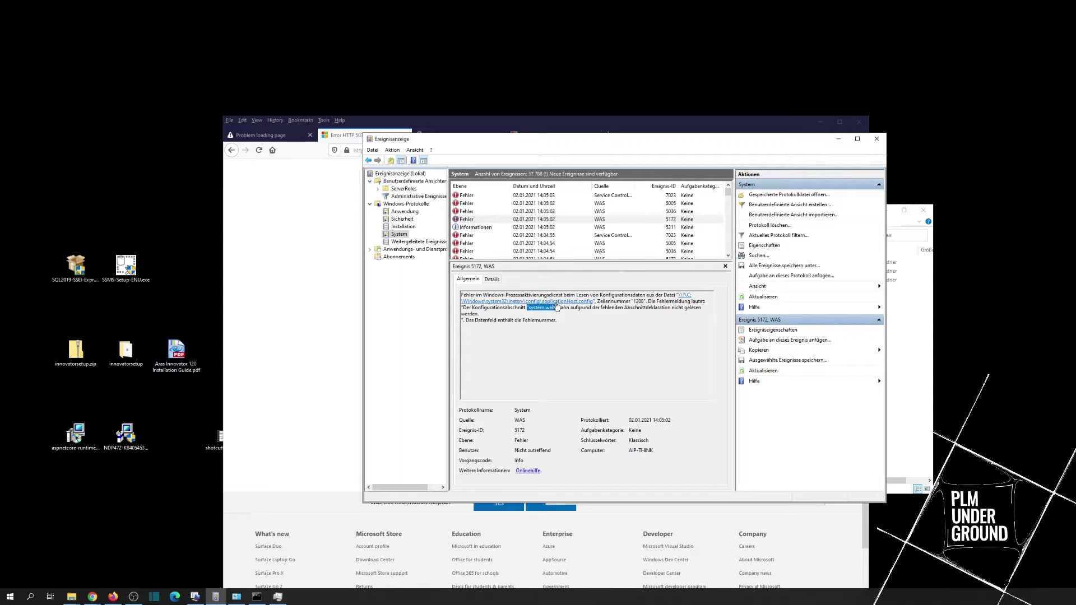
click(71, 597)
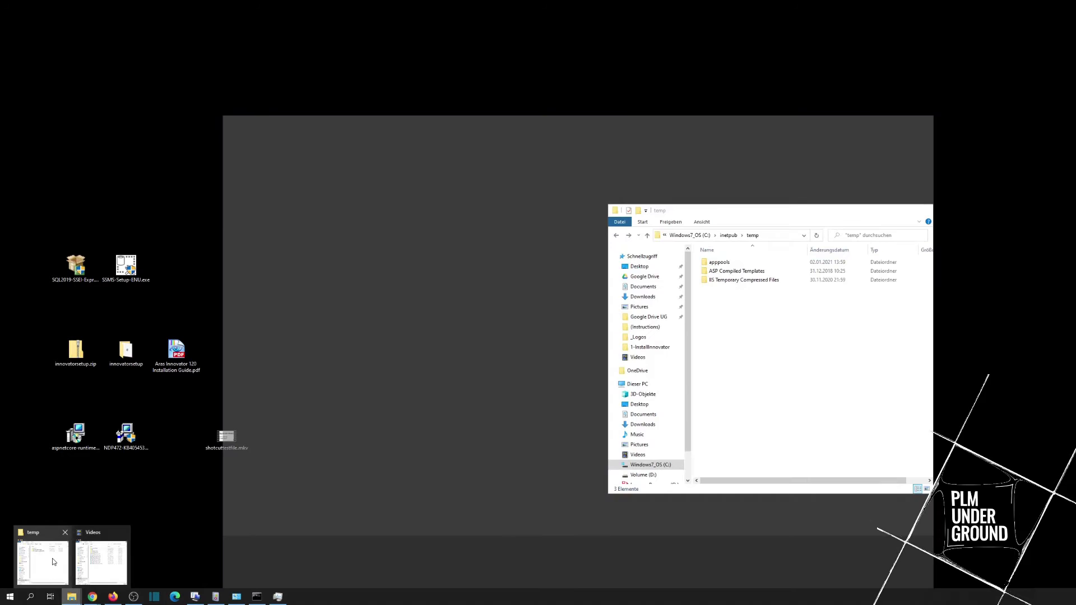
click(52, 558)
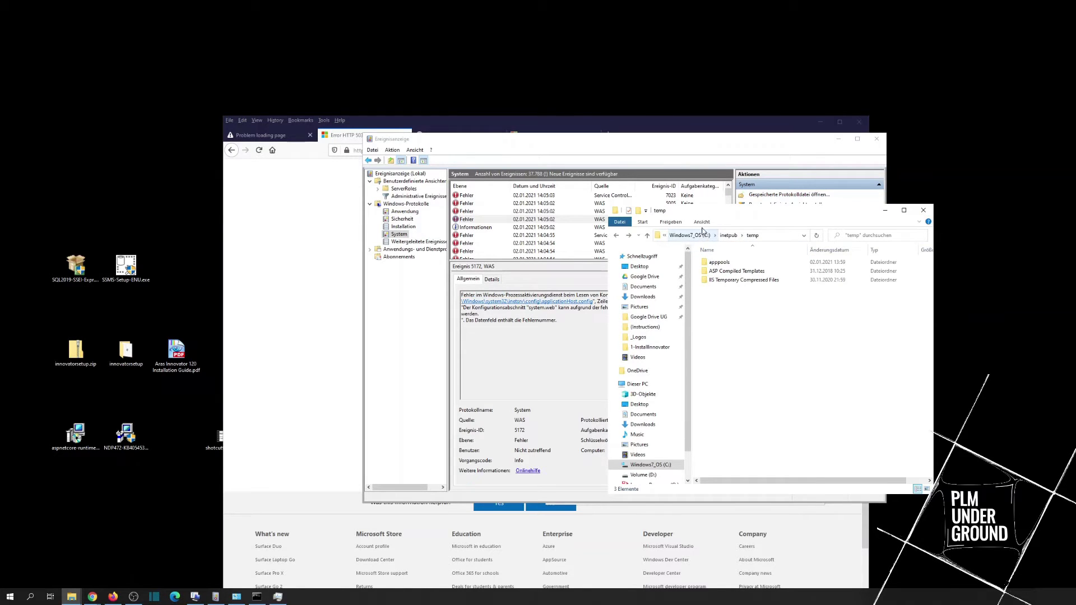
Step: Move the Explorer window and browse from the C: drive into Windows\System32
drag(712, 212, 759, 257)
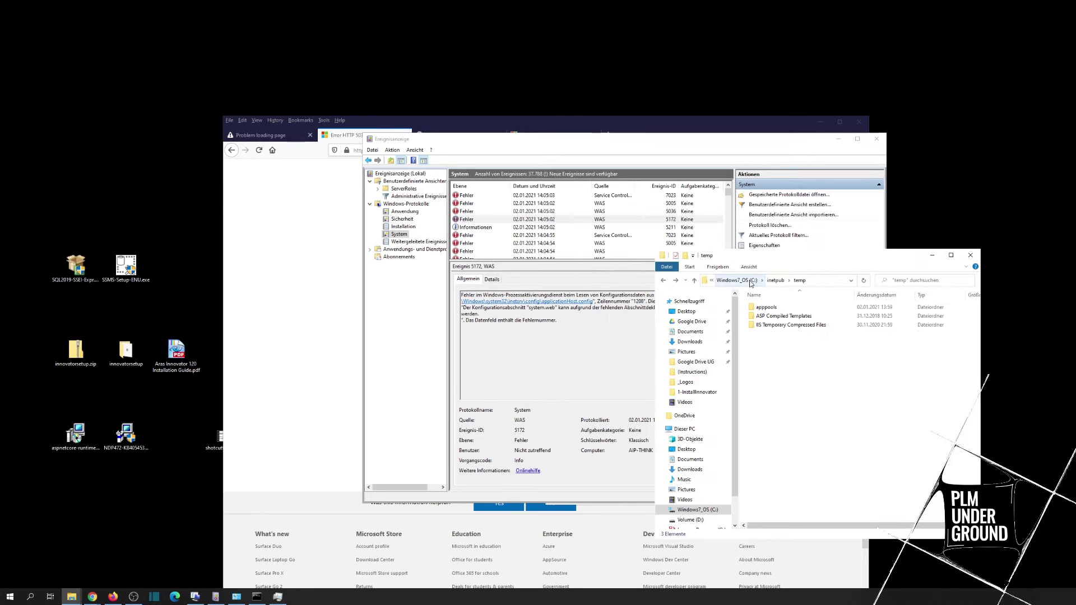
drag(749, 261, 764, 304)
click(754, 324)
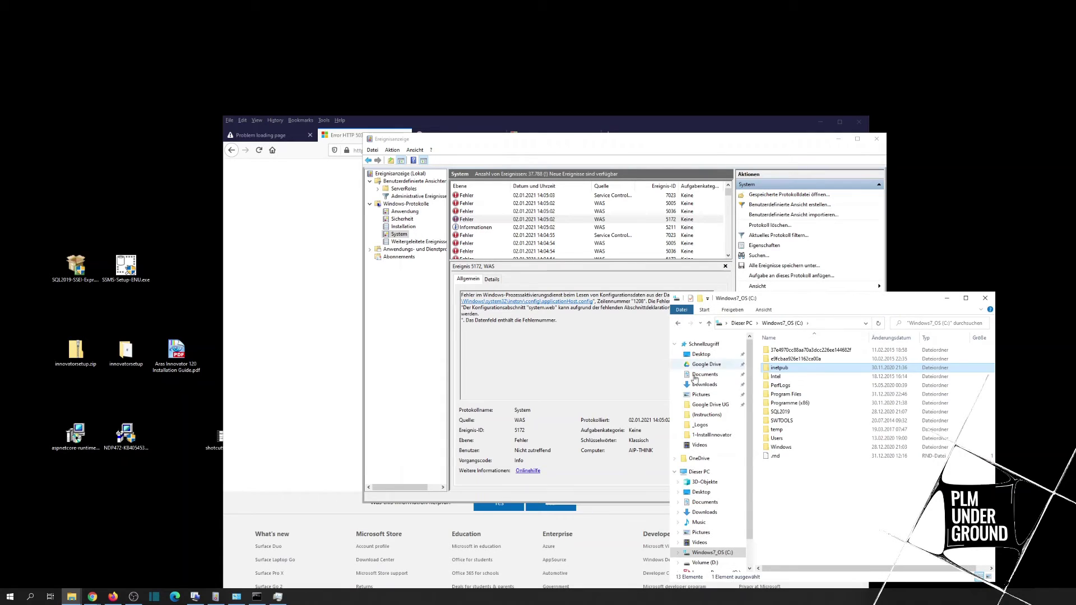
double_click(781, 447)
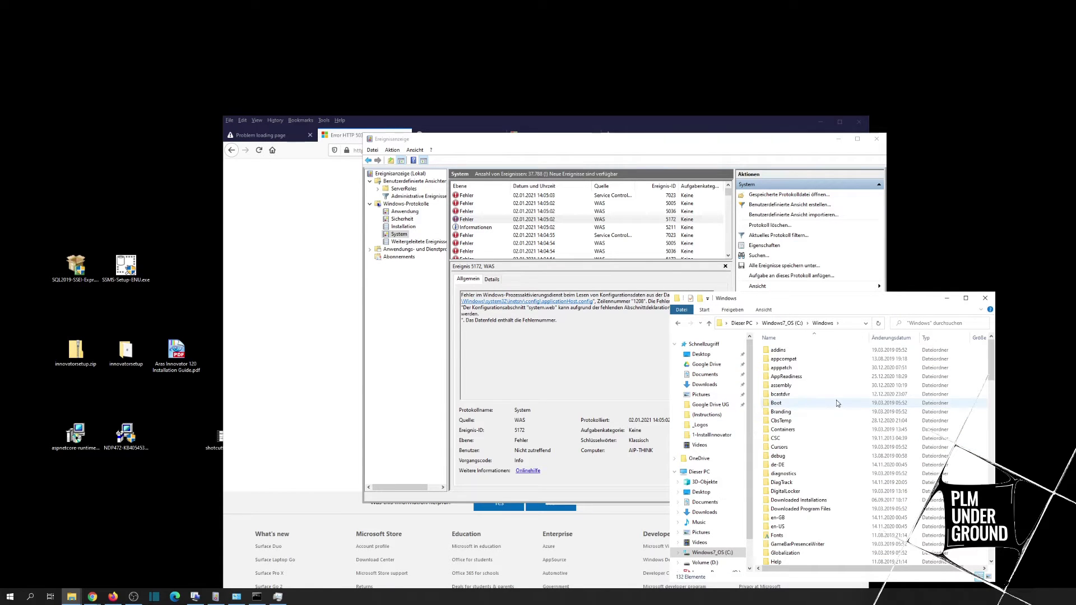
scroll(813, 443, down, 15)
scroll(816, 492, down, 5)
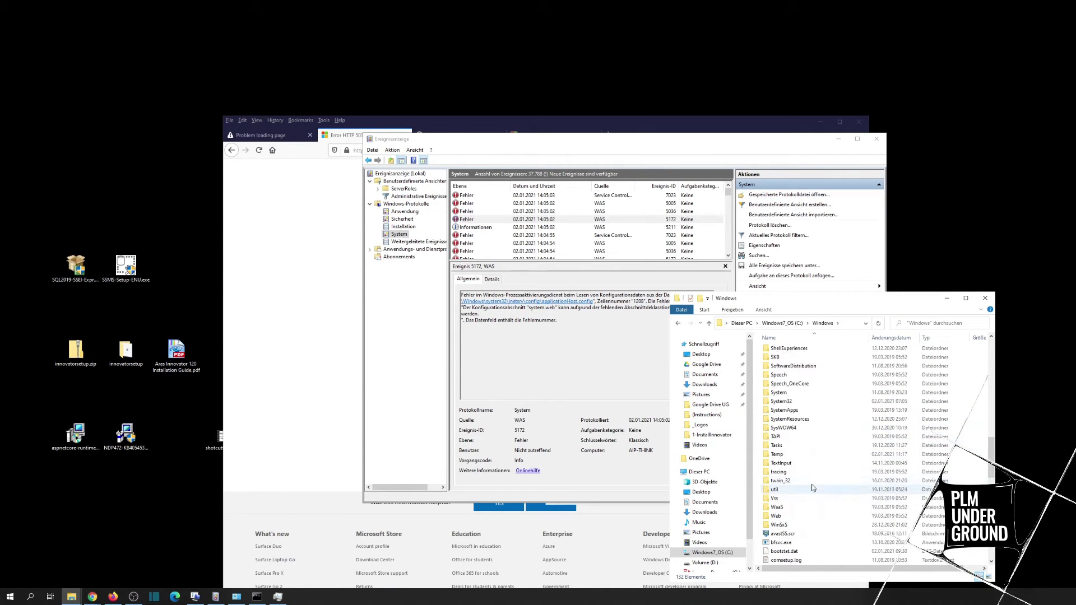
double_click(801, 402)
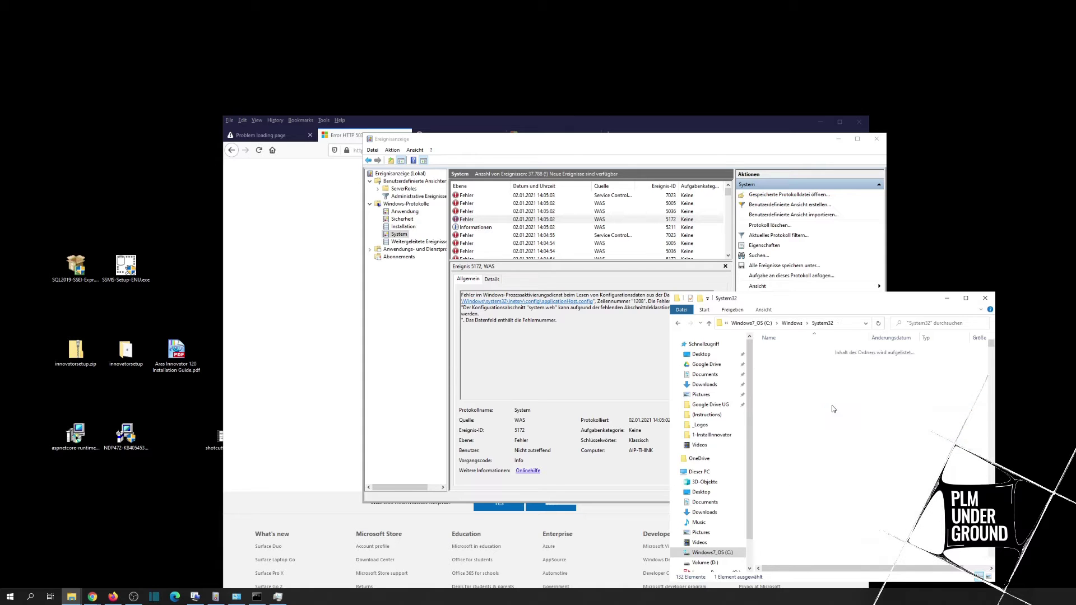
key(o)
key(o)
scroll(807, 398, down, 1)
scroll(804, 411, up, 6)
scroll(804, 411, up, 12)
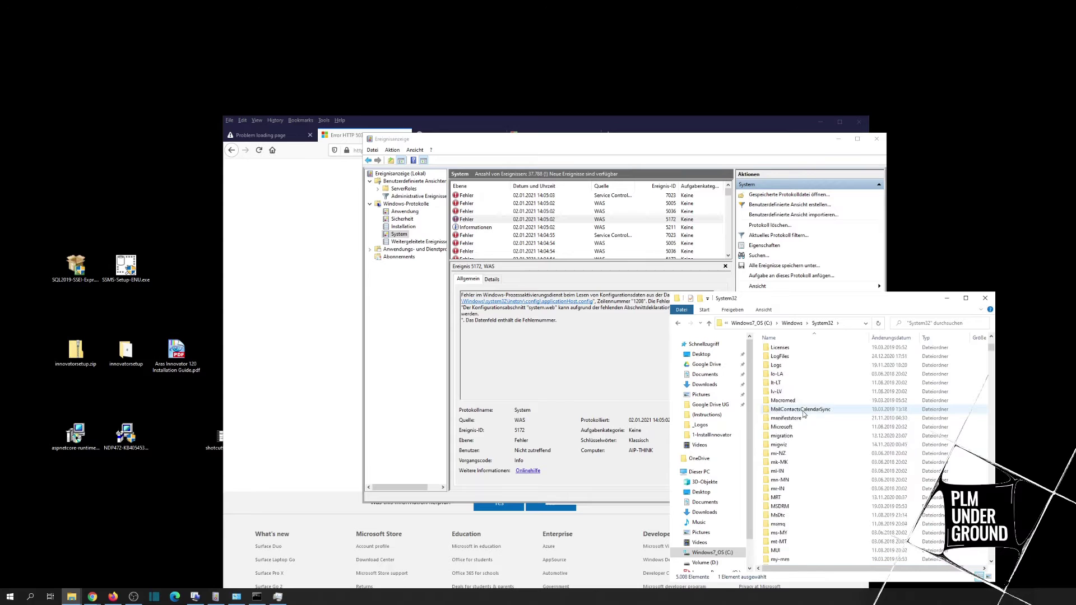
key(i)
key(i)
key(i)
key(i)
key(i)
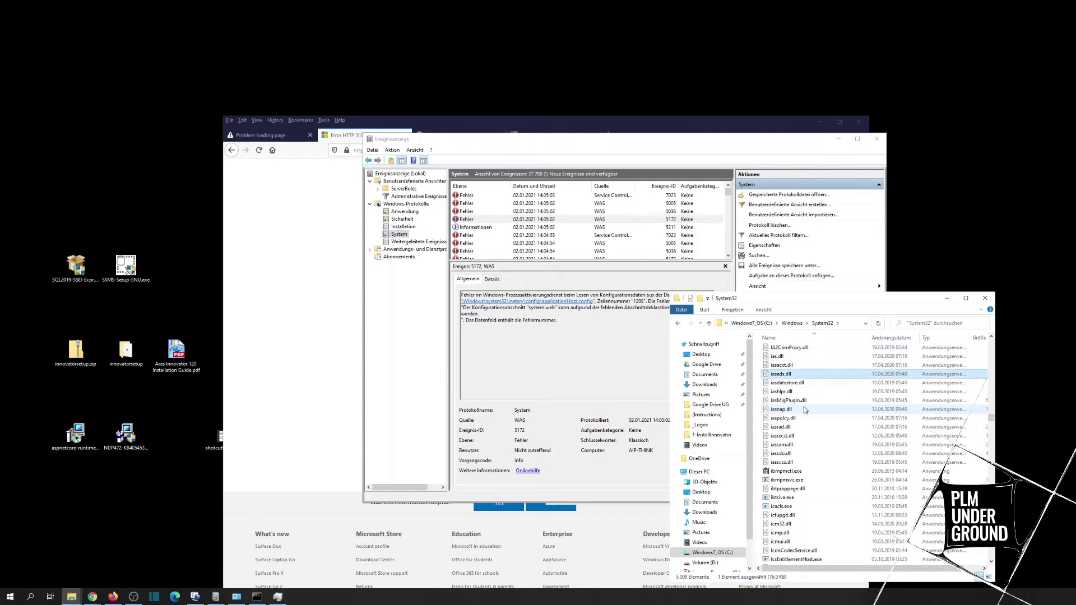
scroll(803, 412, down, 10)
scroll(805, 414, down, 15)
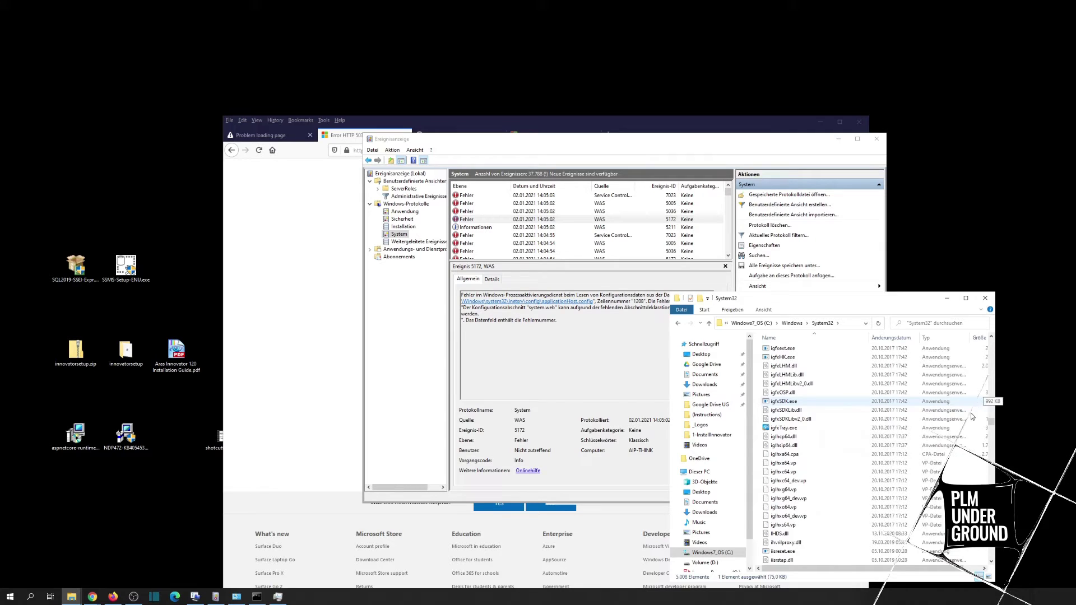
Step: Go to C:\Windows\System32\inetsrv\config, grant access, and open applicationHost.config with Notepad++
click(846, 323)
click(805, 324)
text(\inetsrv)
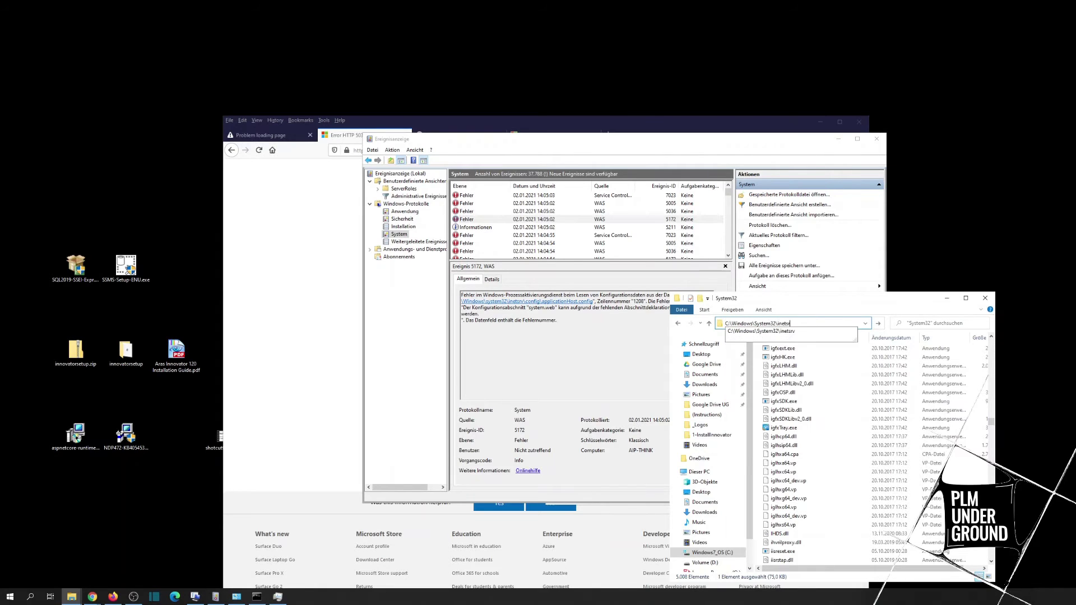
text(\config)
key(Return)
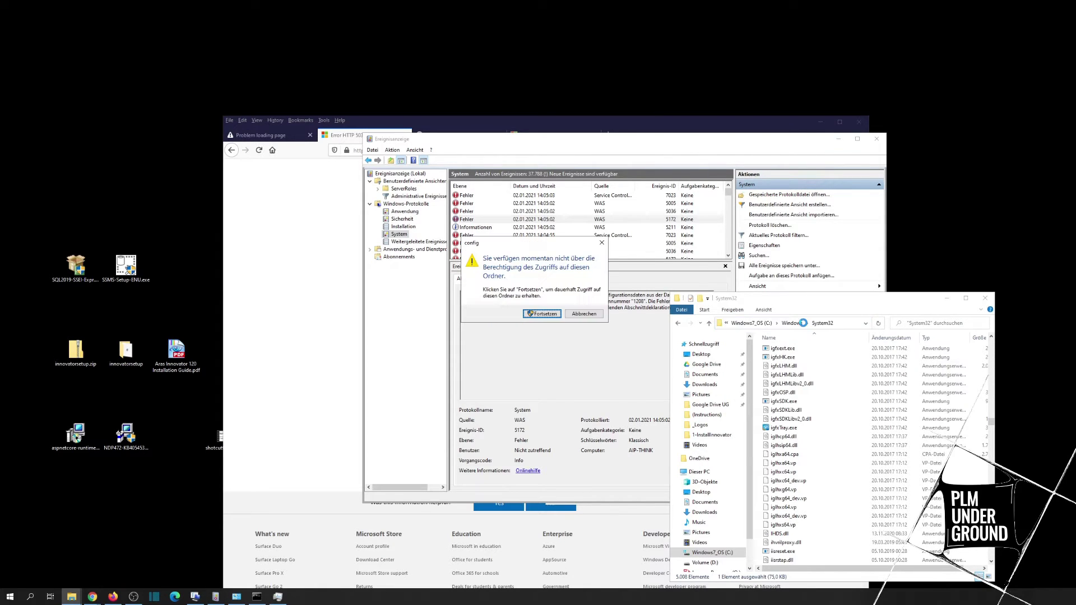
click(542, 314)
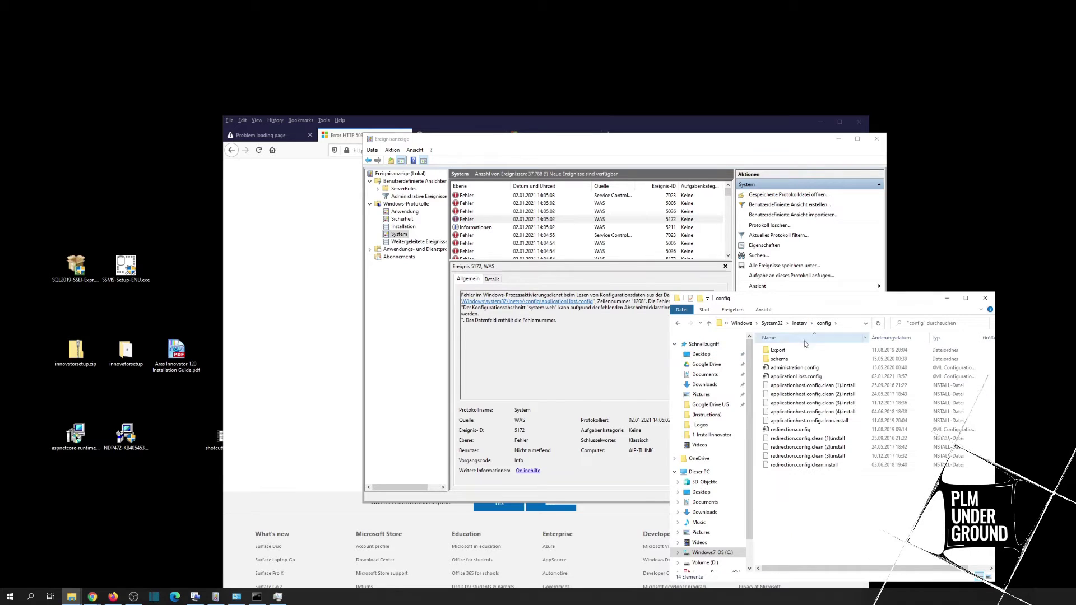
click(794, 380)
right_click(796, 381)
click(813, 411)
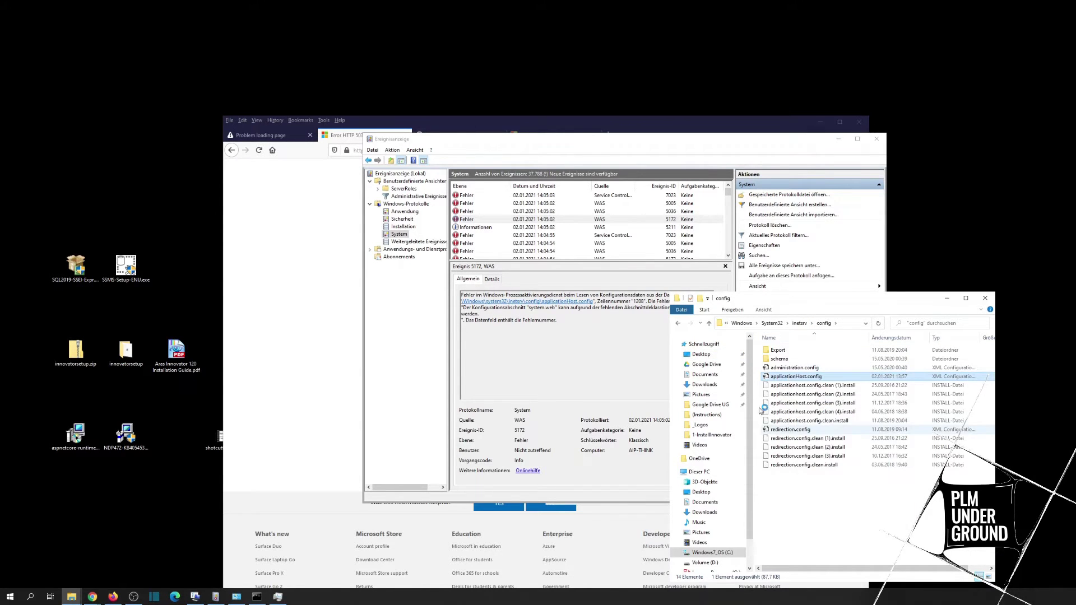
Step: Resize the Notepad++ window and scroll down to the 12SP9/Vault system.web block
drag(387, 7, 416, 128)
drag(878, 171, 570, 343)
scroll(570, 343, down, 20)
scroll(538, 345, down, 1)
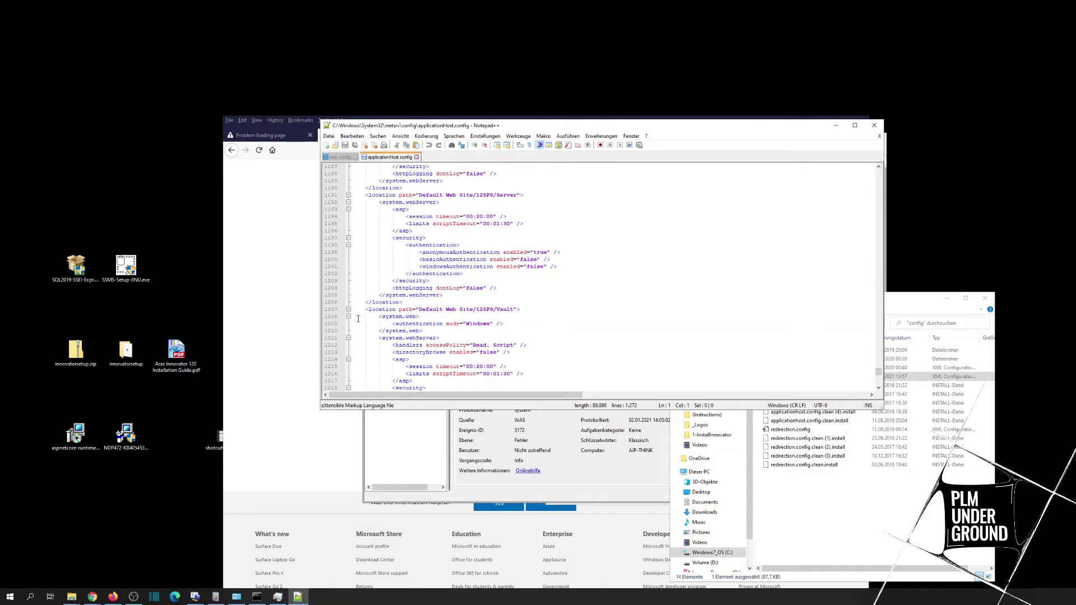
Step: Wrap the 12SP9/Vault system.web block on lines 1208–1210 in <!-- --> and save applicationHost.config
click(369, 316)
drag(443, 330, 379, 317)
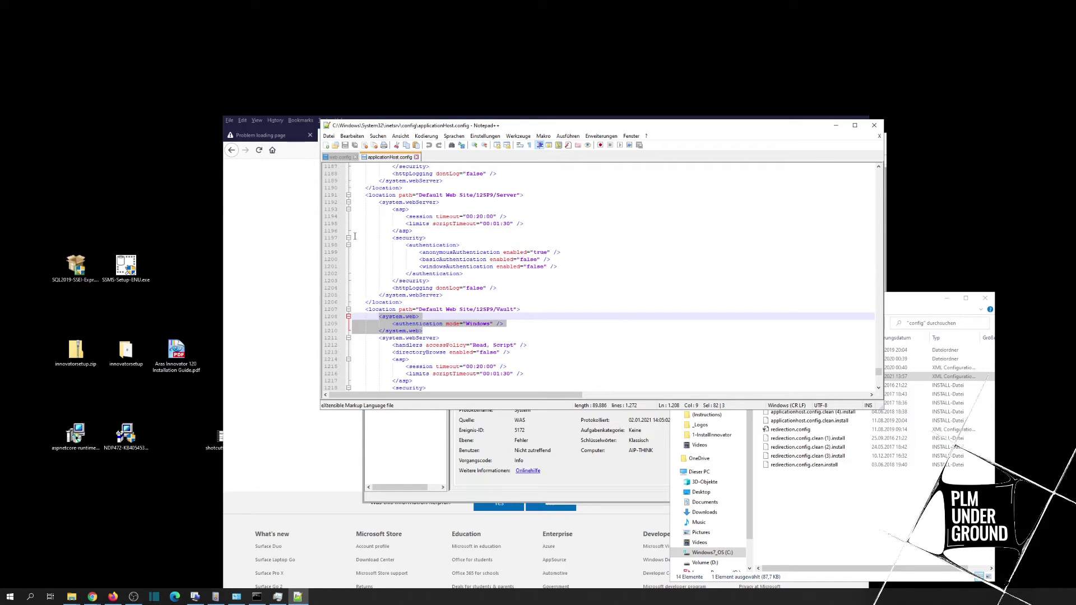
click(378, 319)
key(Right)
text(!)
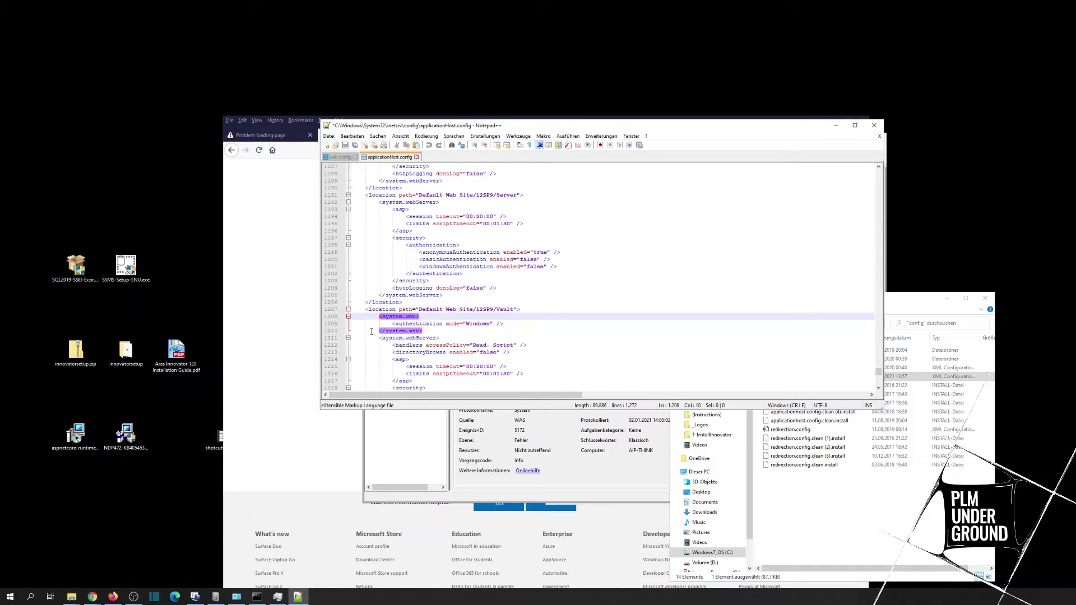
text(--)
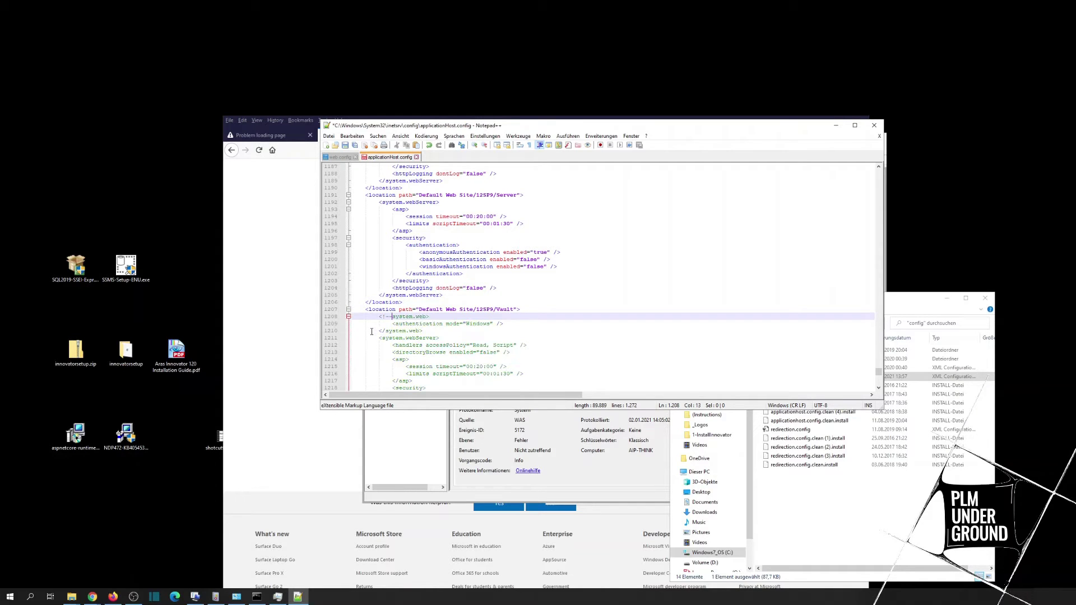
click(422, 330)
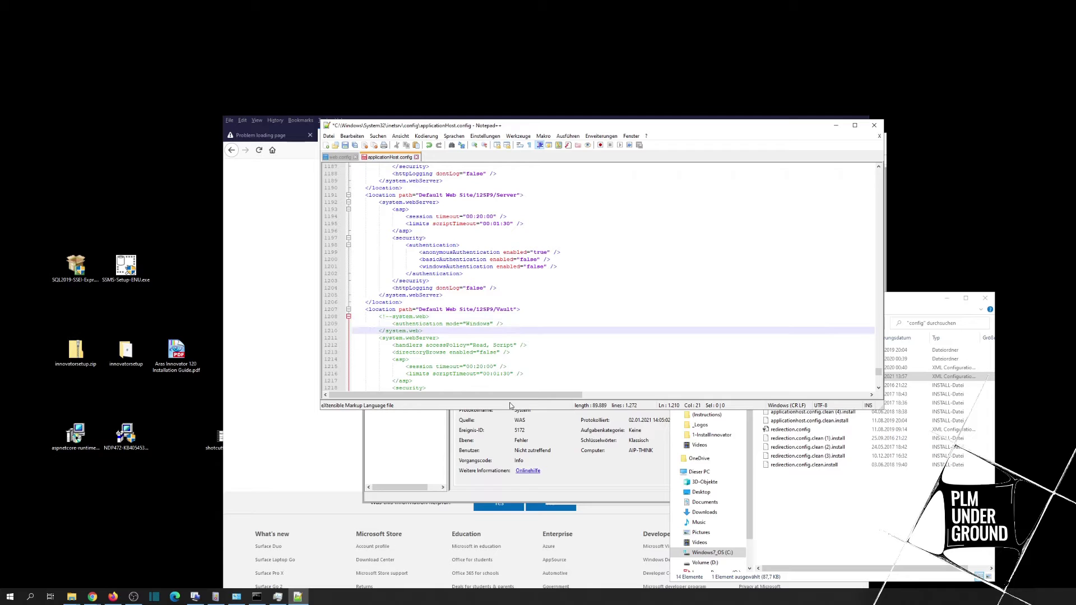
text(--)
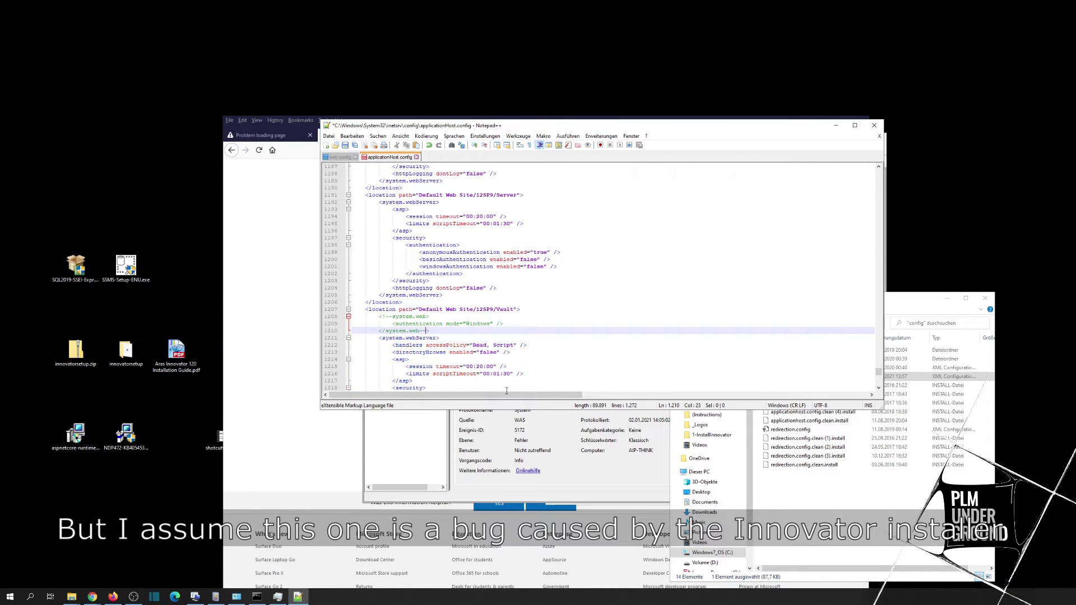
click(345, 145)
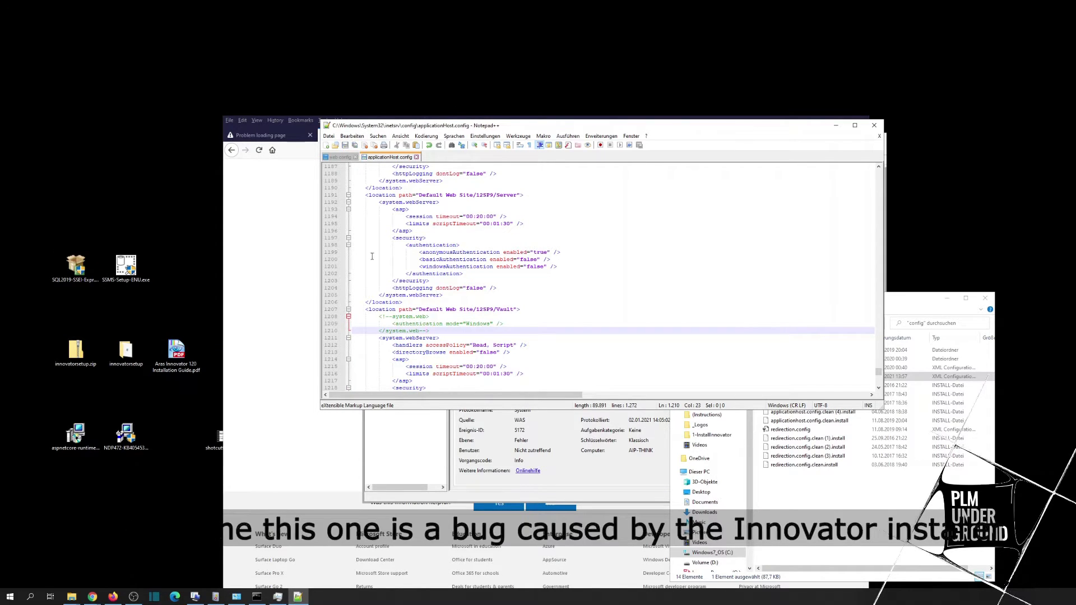
click(305, 241)
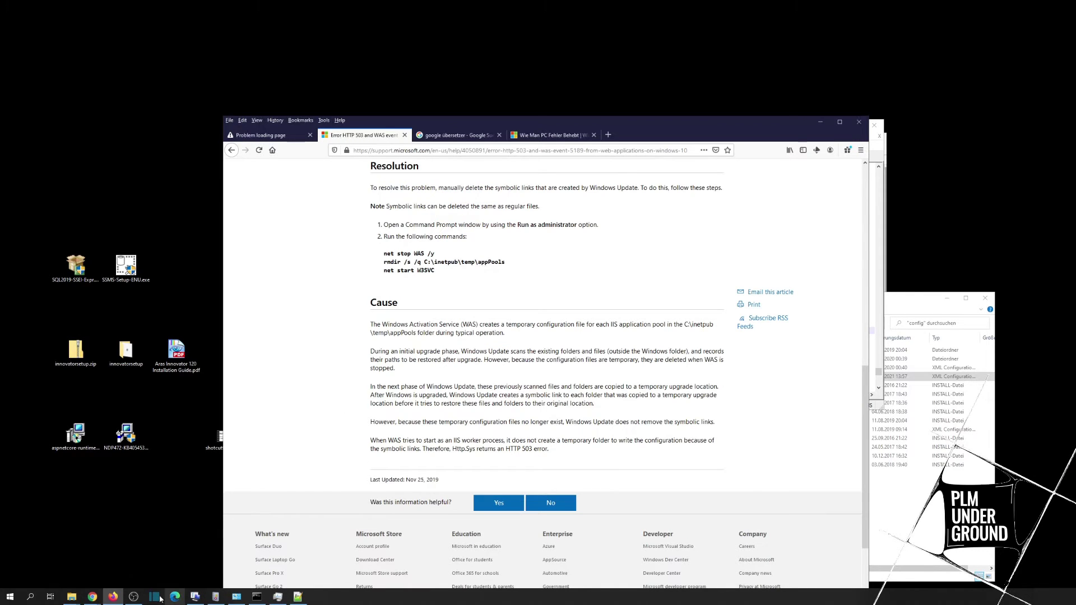
Step: Start the W3SVC service from Task Manager's services list
click(275, 598)
right_click(570, 395)
click(581, 404)
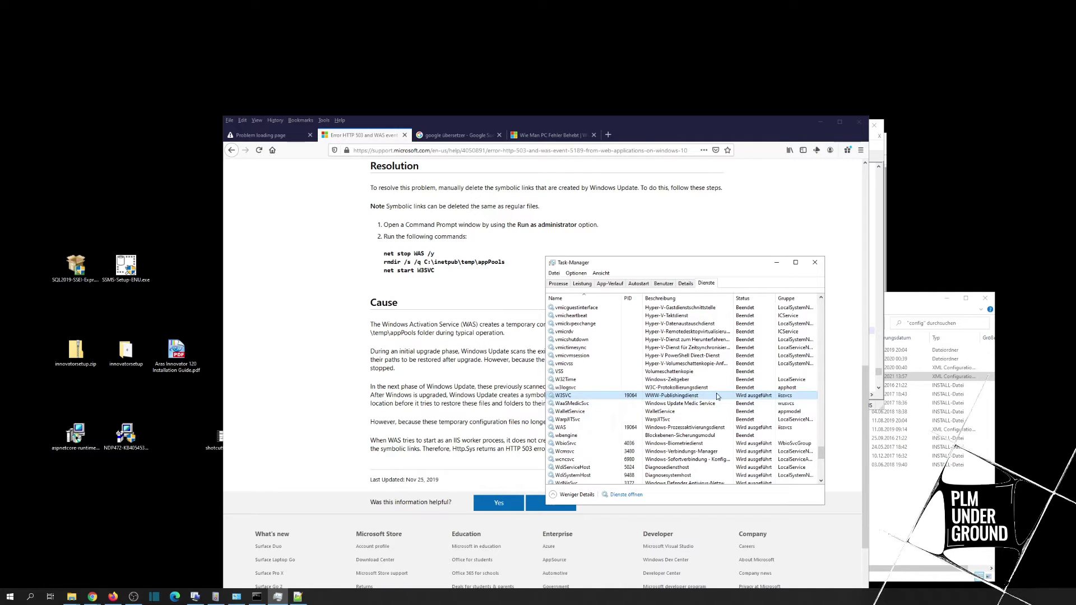
Step: Search Windows for IIS Manager and launch it
key(super+s)
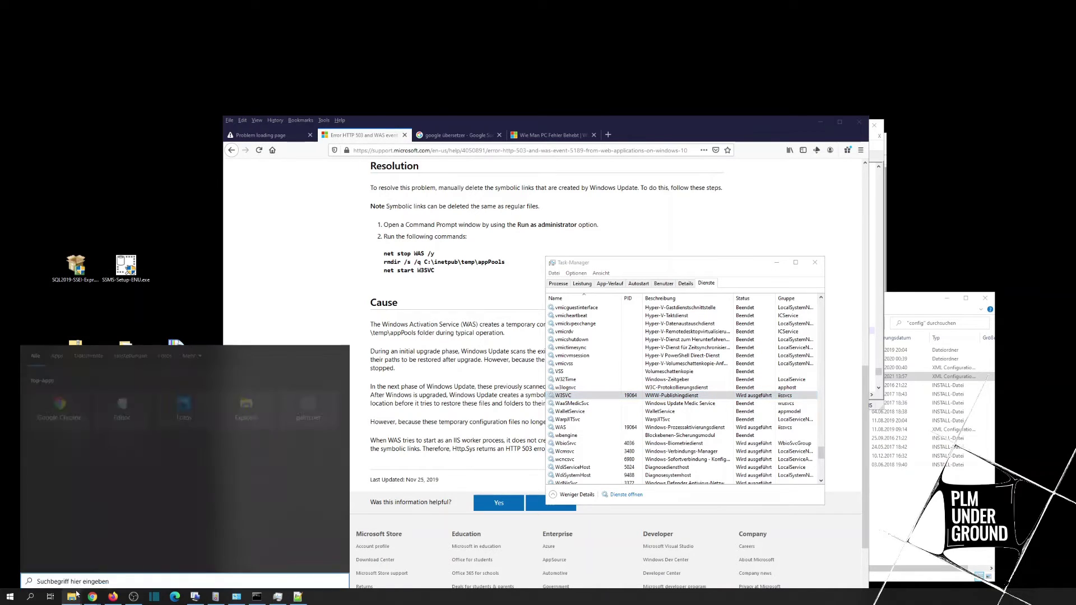
text(imn)
key(BackSpace)
key(BackSpace)
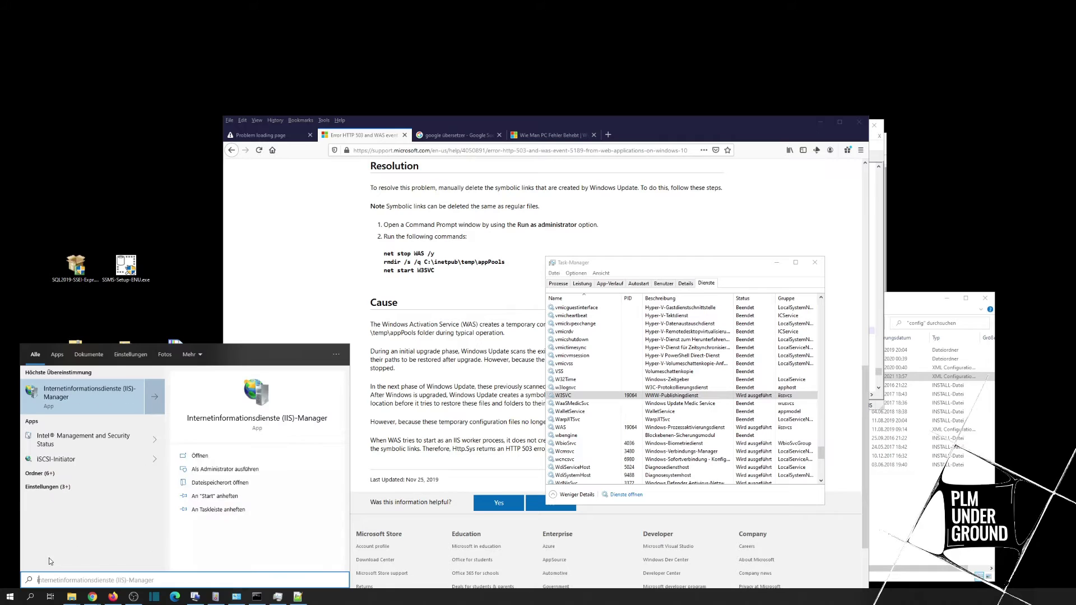
click(93, 395)
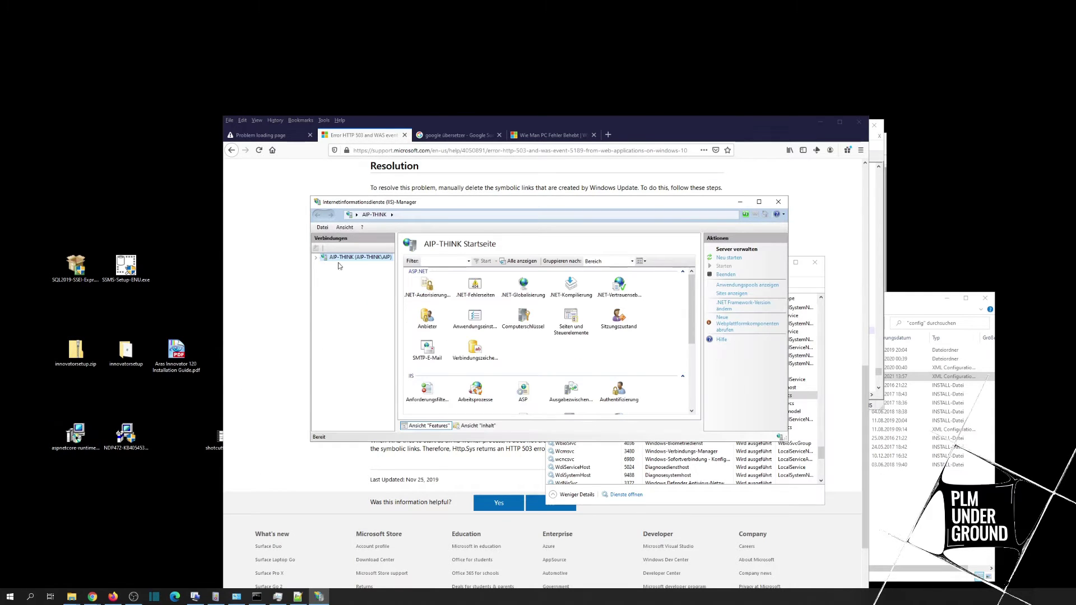
Step: Expand the server node and confirm all application pools, including the Aras ones, are started
click(317, 261)
click(324, 272)
click(358, 265)
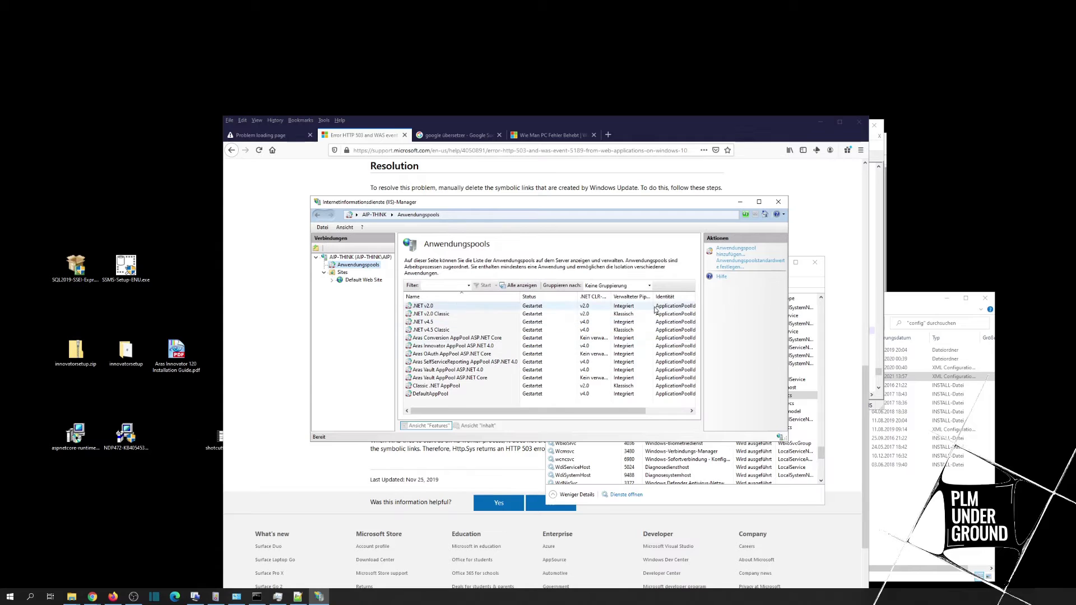
click(429, 285)
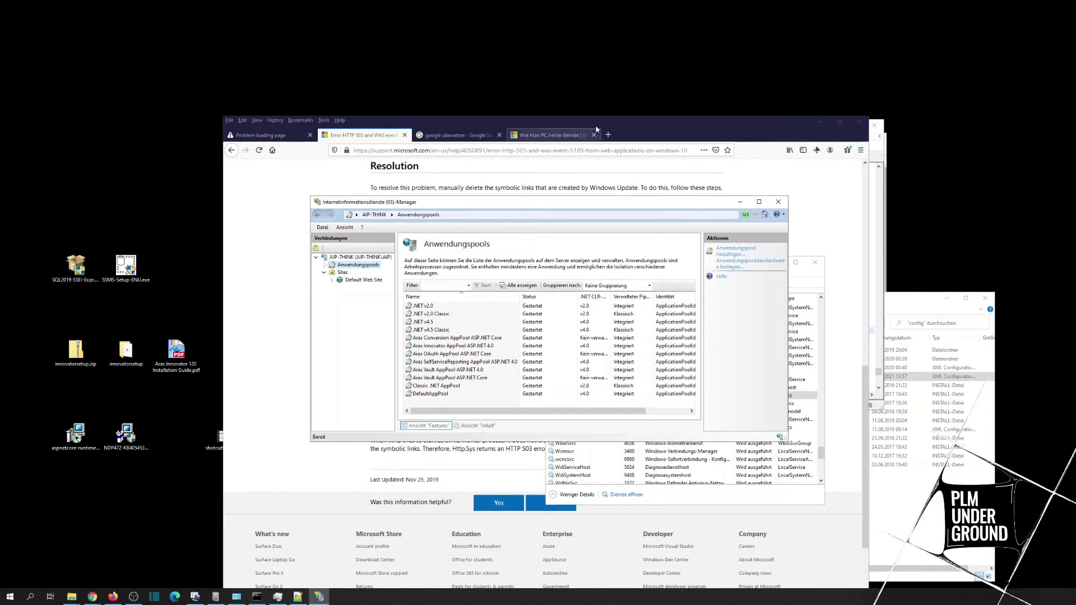
click(112, 596)
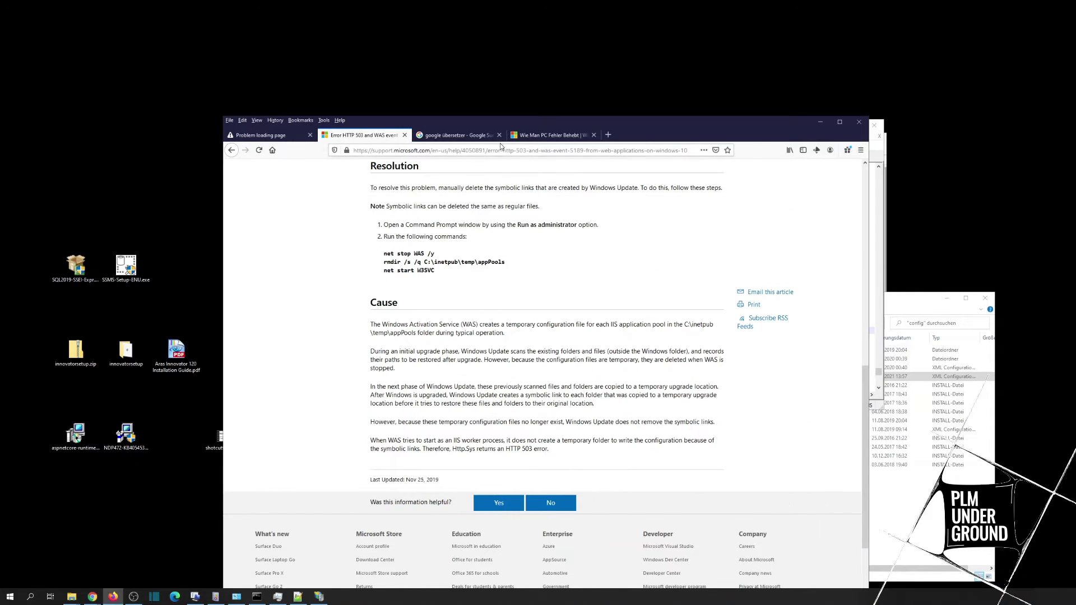
Step: Load localhost, then localhost/12sp9, in a new Firefox tab
click(609, 135)
text(localhost)
key(Return)
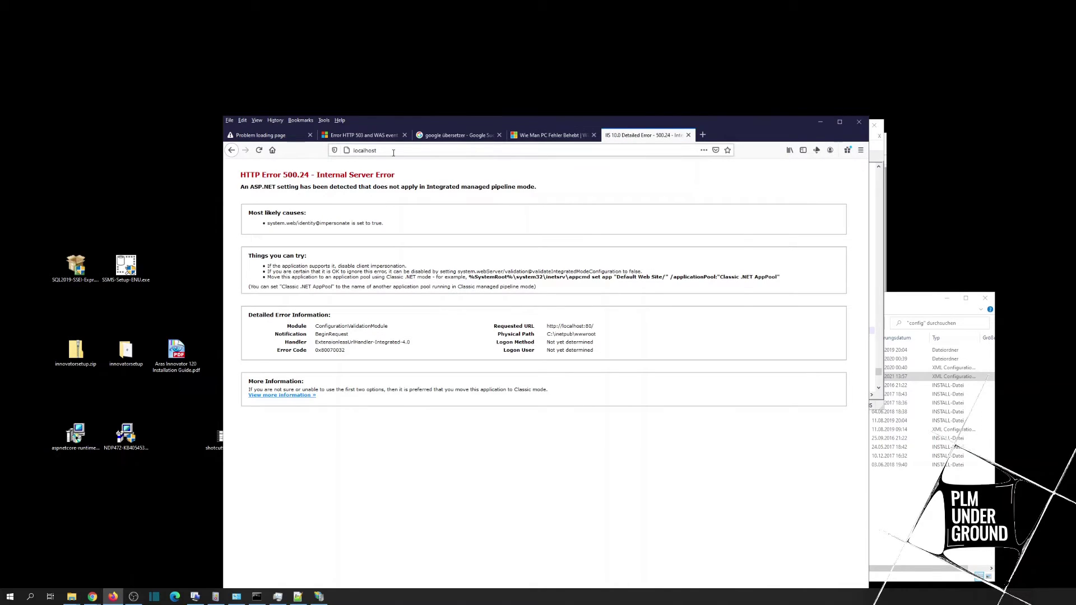
click(515, 156)
click(393, 152)
text(/12sp9)
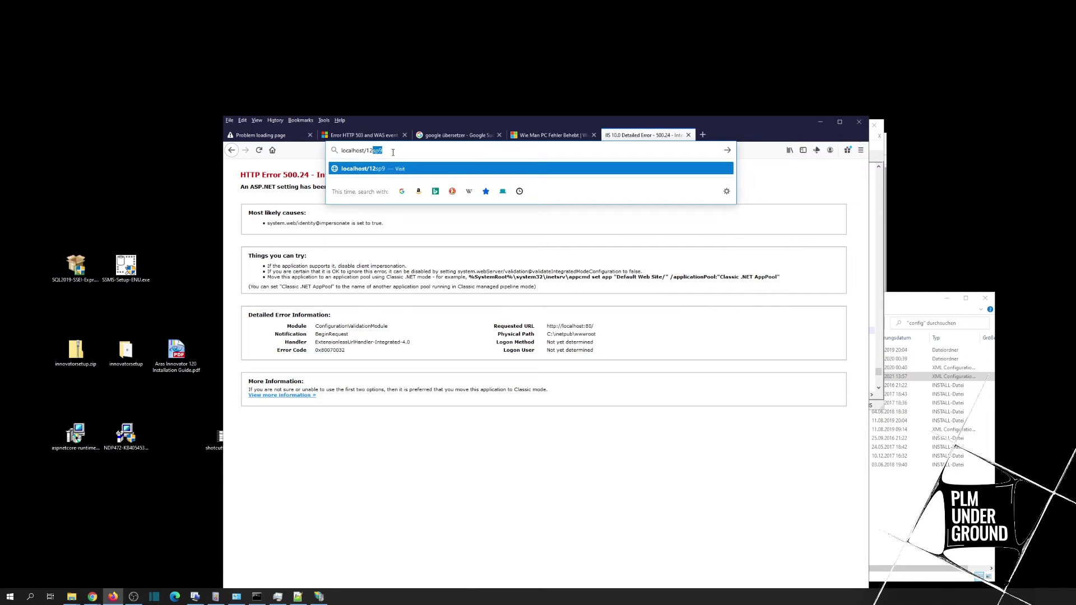
key(Return)
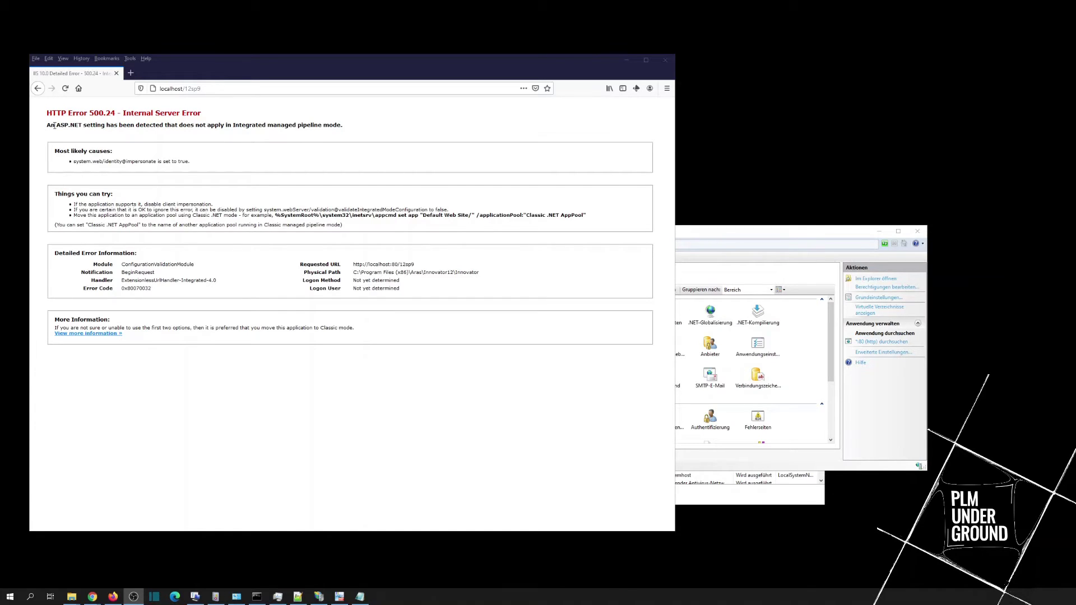
Step: Check the most likely causes text and reload localhost/12sp9 in another new tab
drag(60, 151, 125, 161)
click(121, 162)
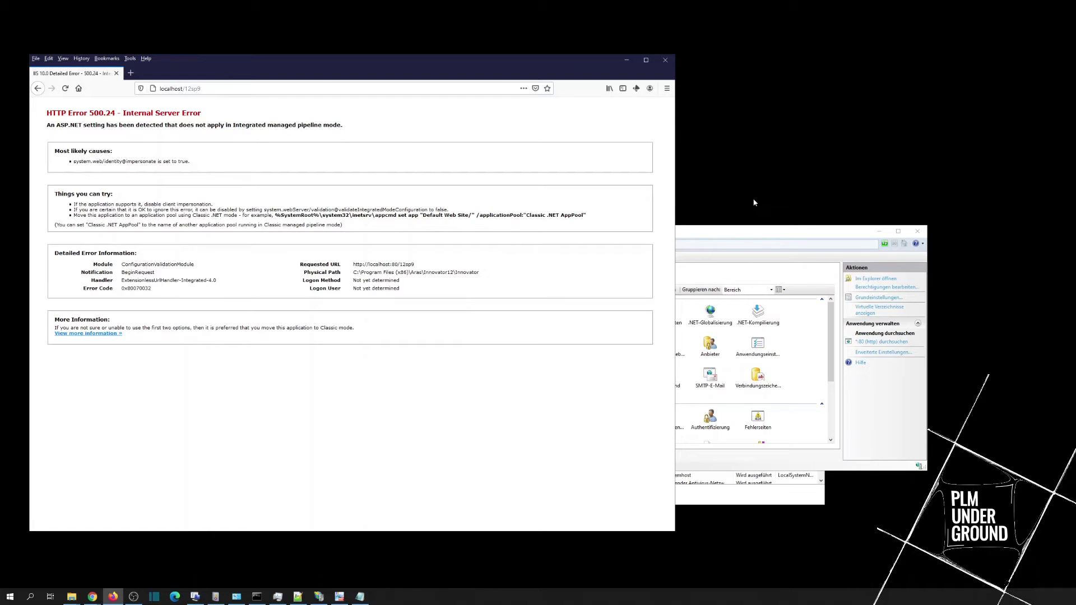
click(131, 73)
text(localhost/)
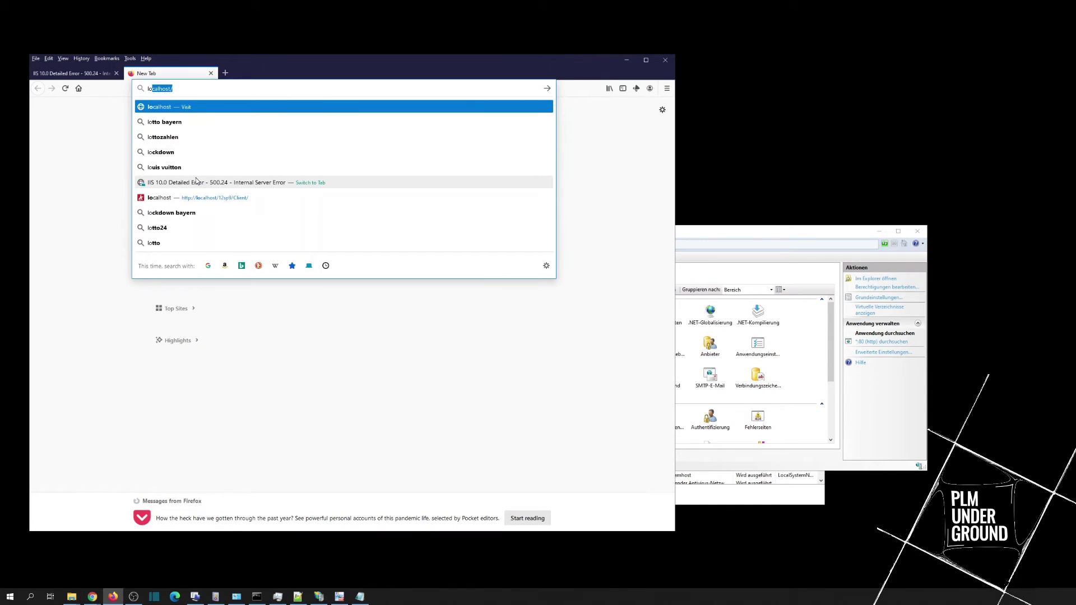
text(12sp9)
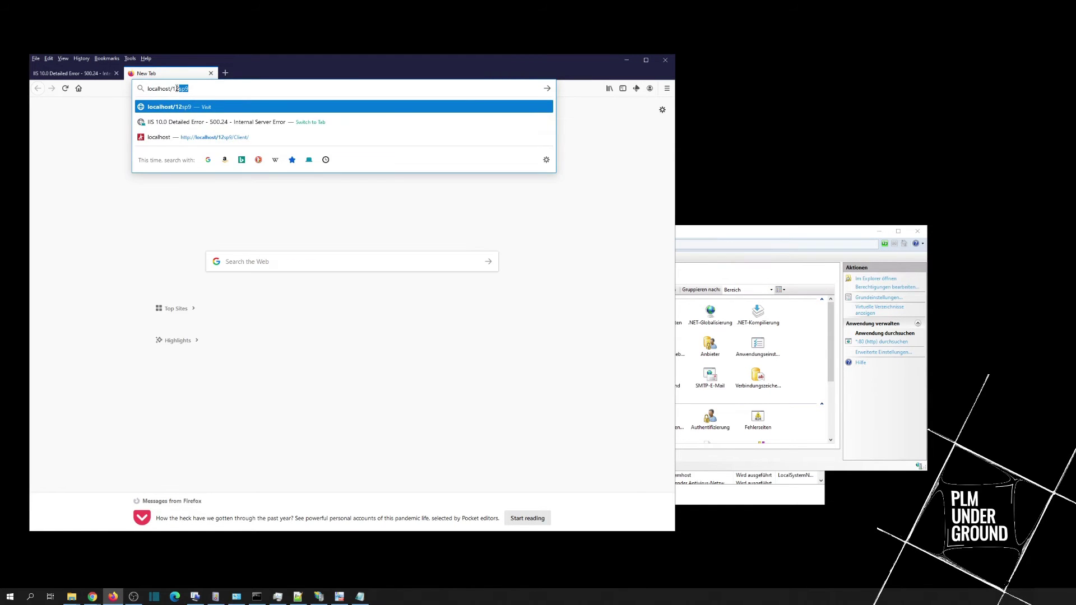
key(Return)
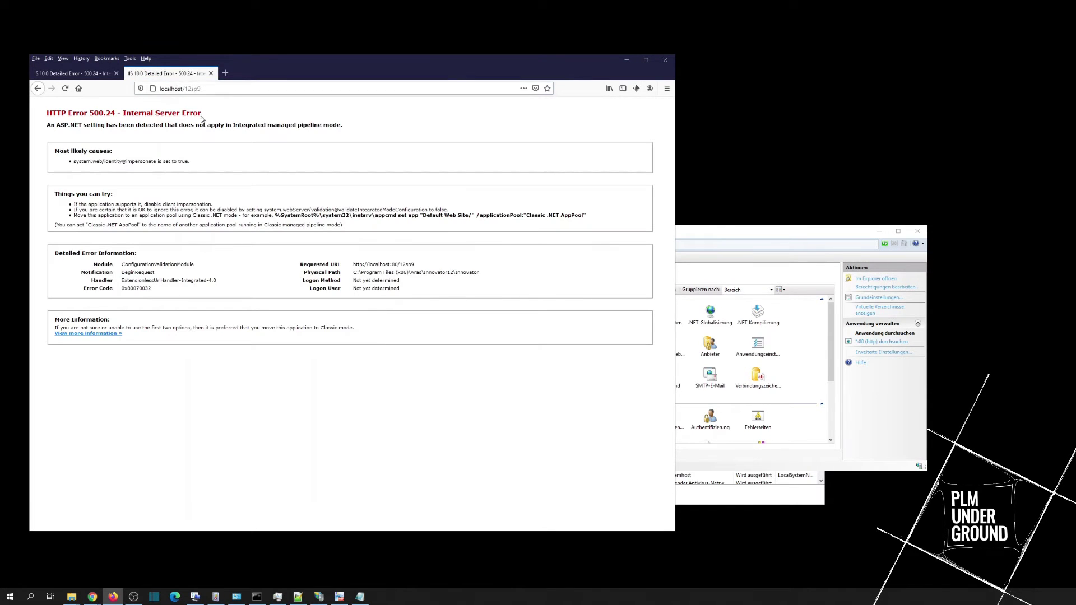
click(61, 74)
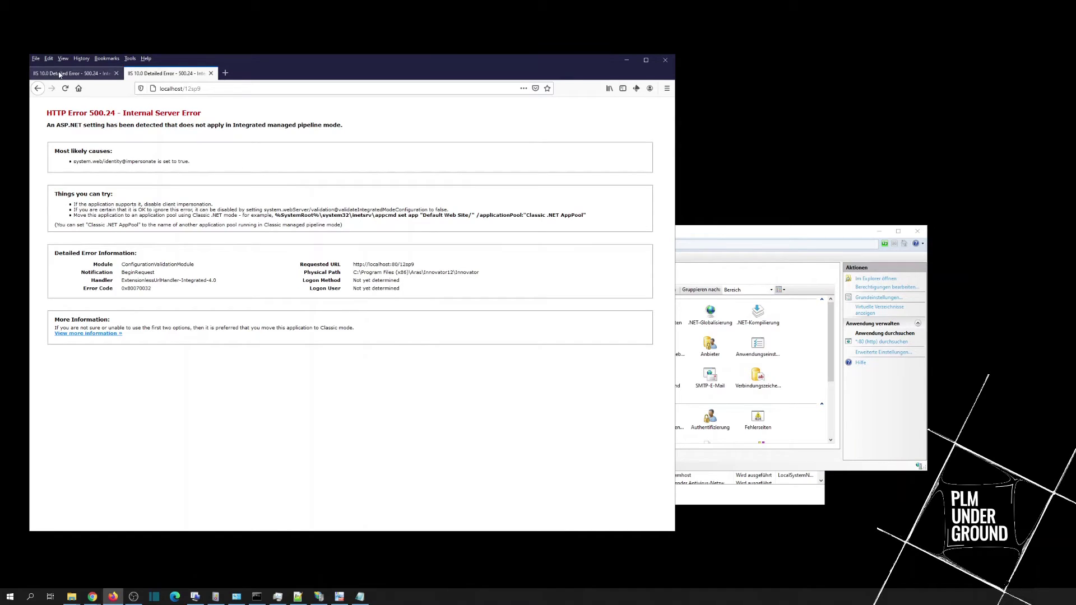
Step: Open the Authentication settings of the 12SP9 application in IIS Manager
click(730, 245)
right_click(497, 319)
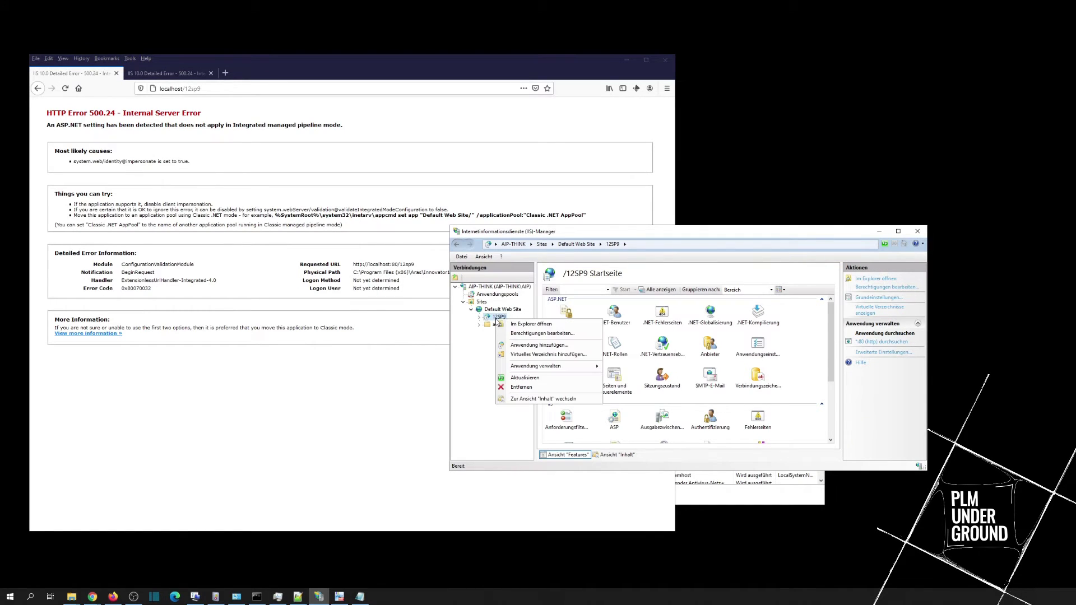
click(560, 230)
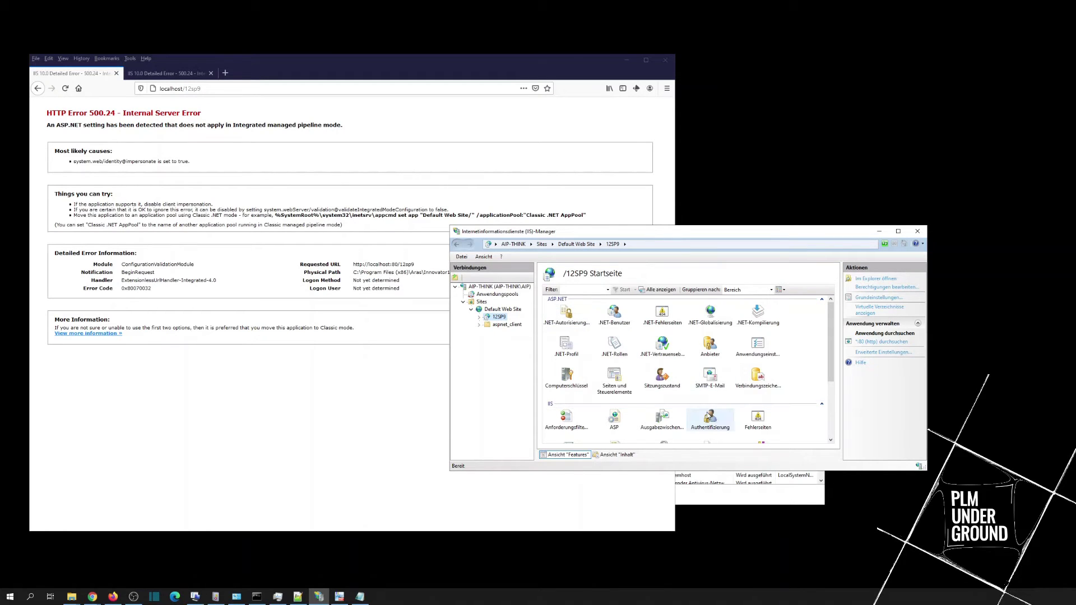
double_click(707, 418)
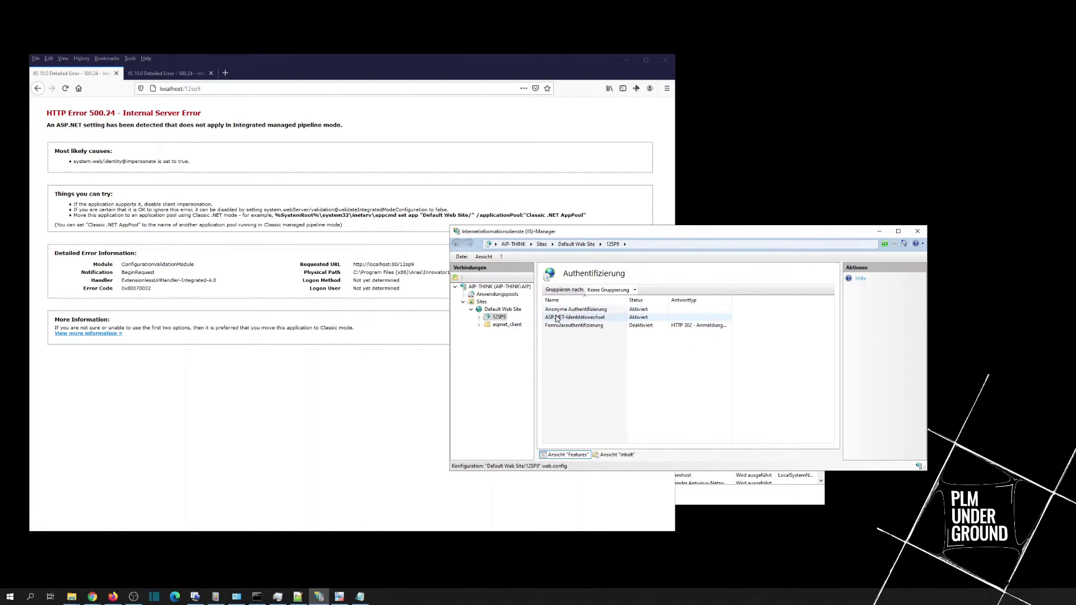
Step: Disable ASP.NET impersonation, then reload the 12sp9 site in Firefox
right_click(615, 320)
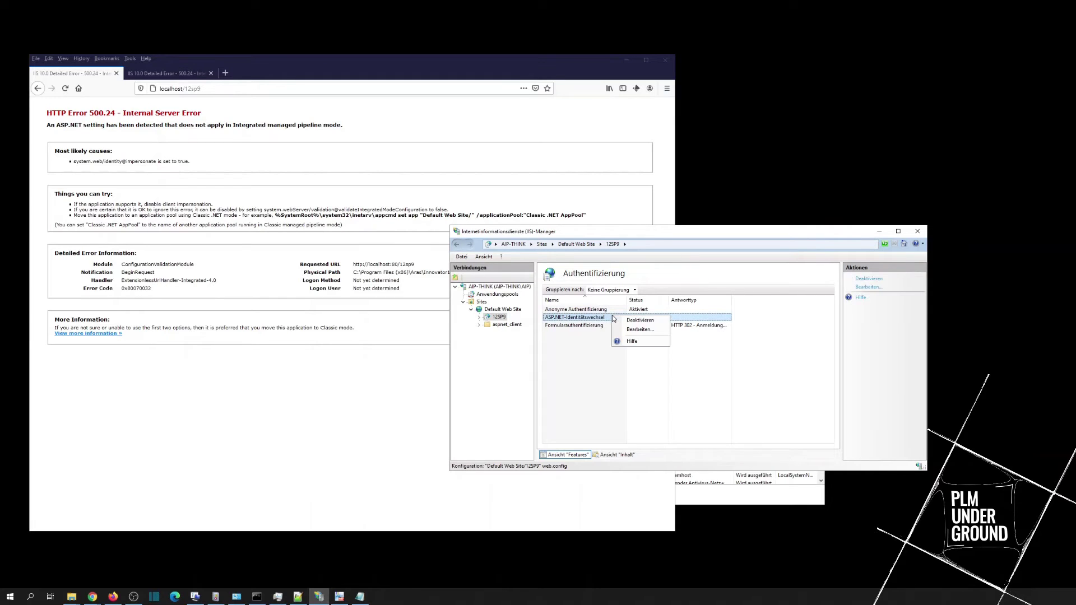
click(625, 325)
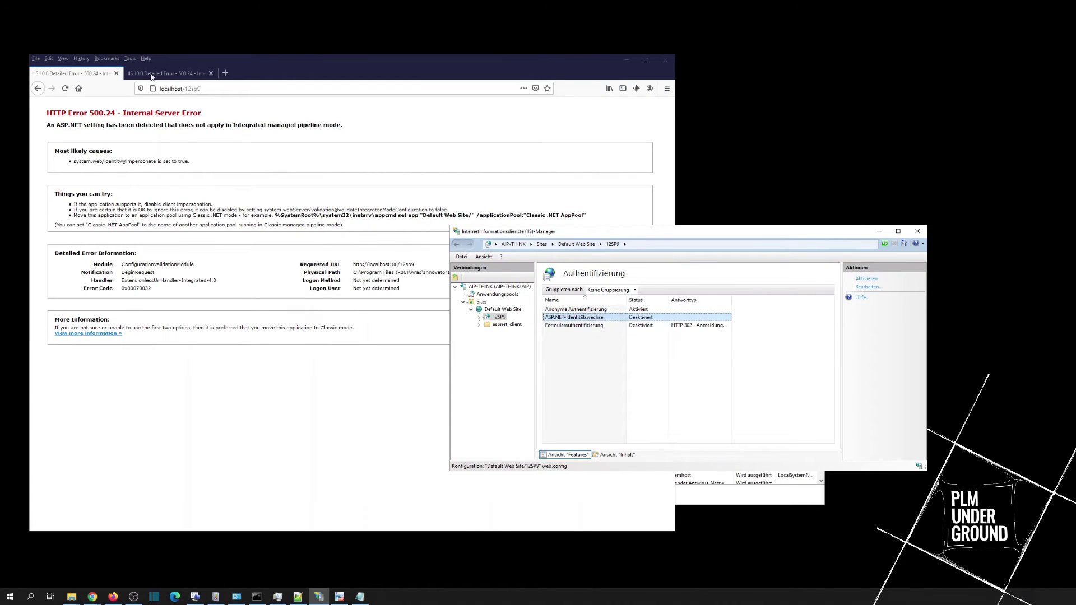
click(185, 88)
key(Return)
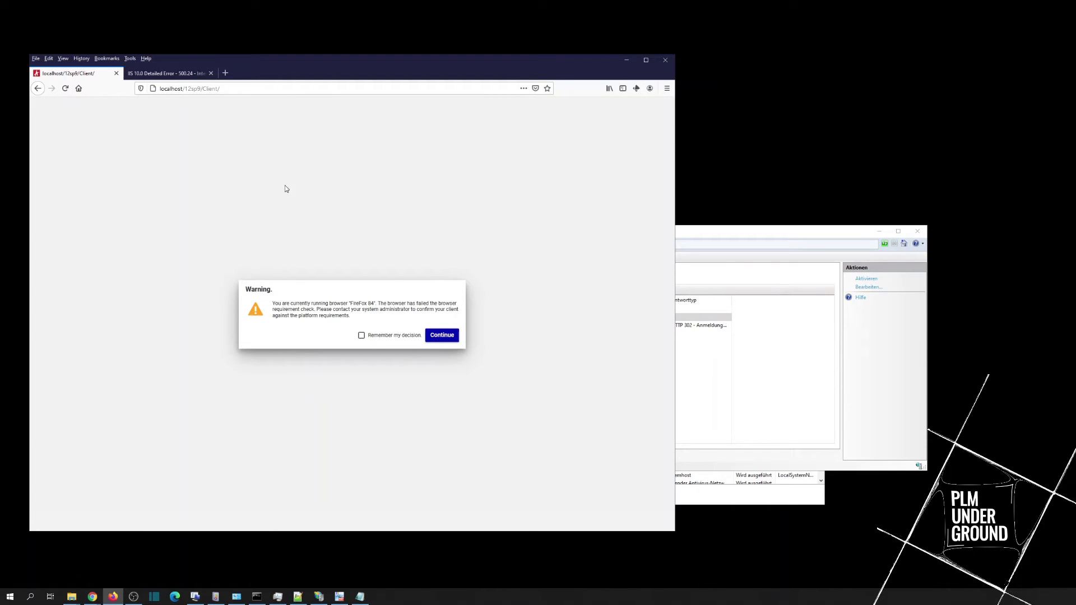
Step: Continue past the Firefox 84 browser warning and dismiss the page's context menu
click(445, 336)
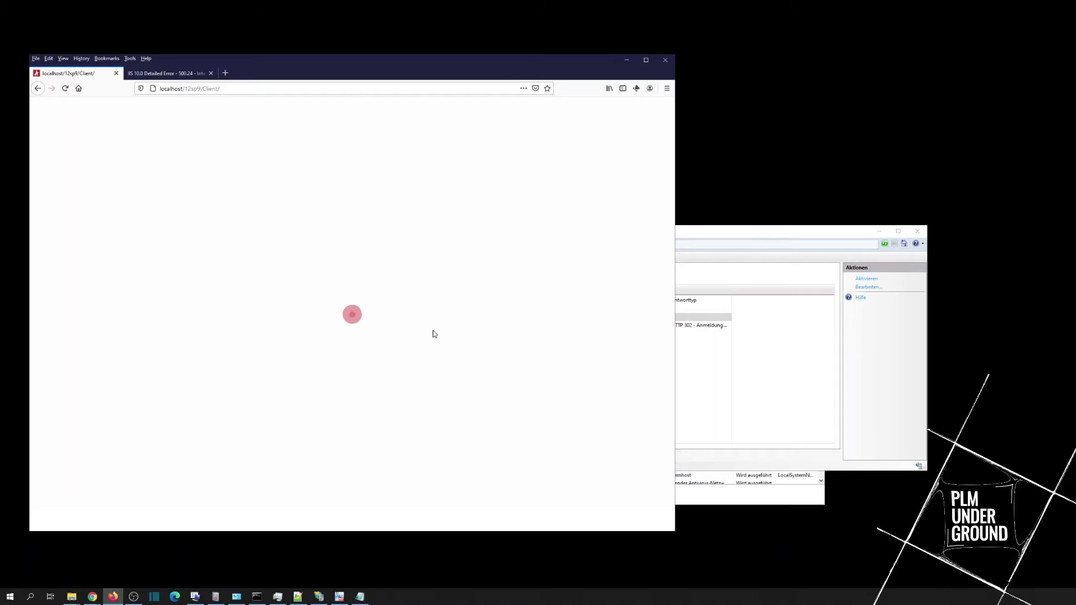
right_click(267, 245)
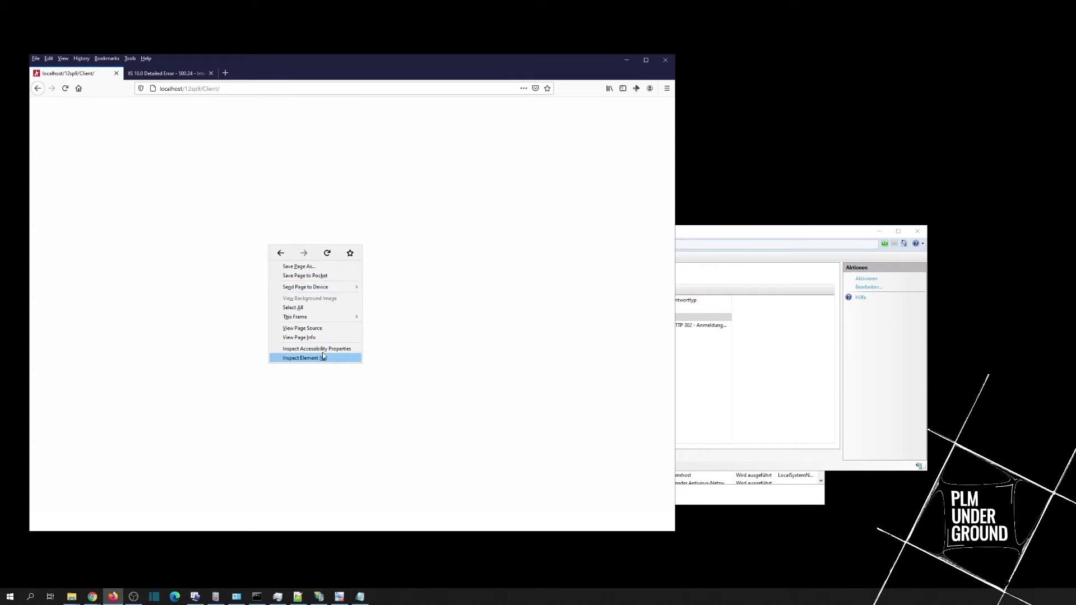
click(297, 364)
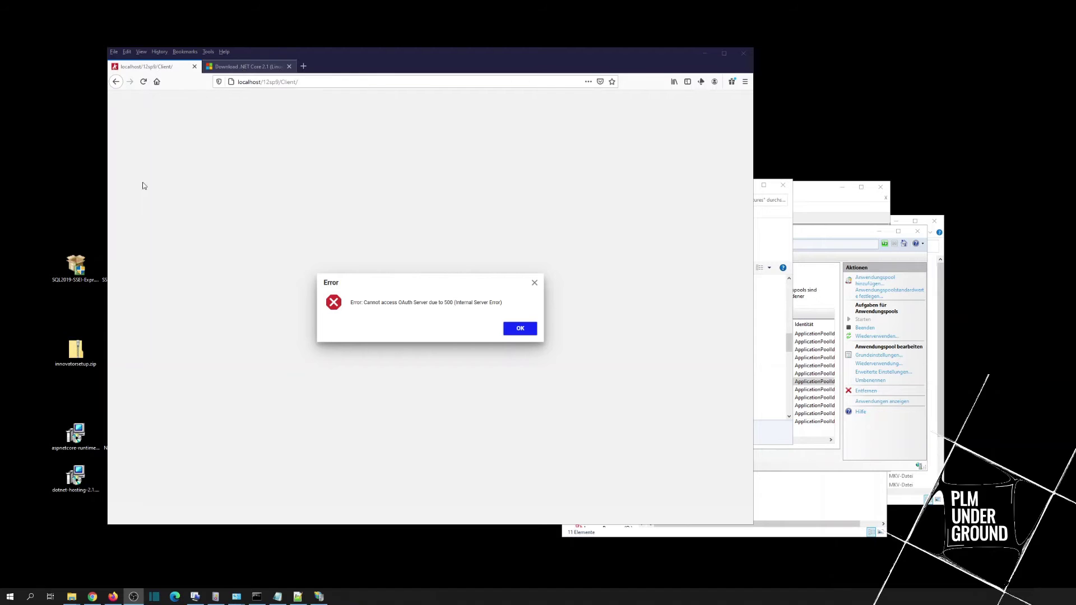
Step: Switch to the .NET Core 2.1 download tab and locate the hosting installer on the desktop
click(228, 69)
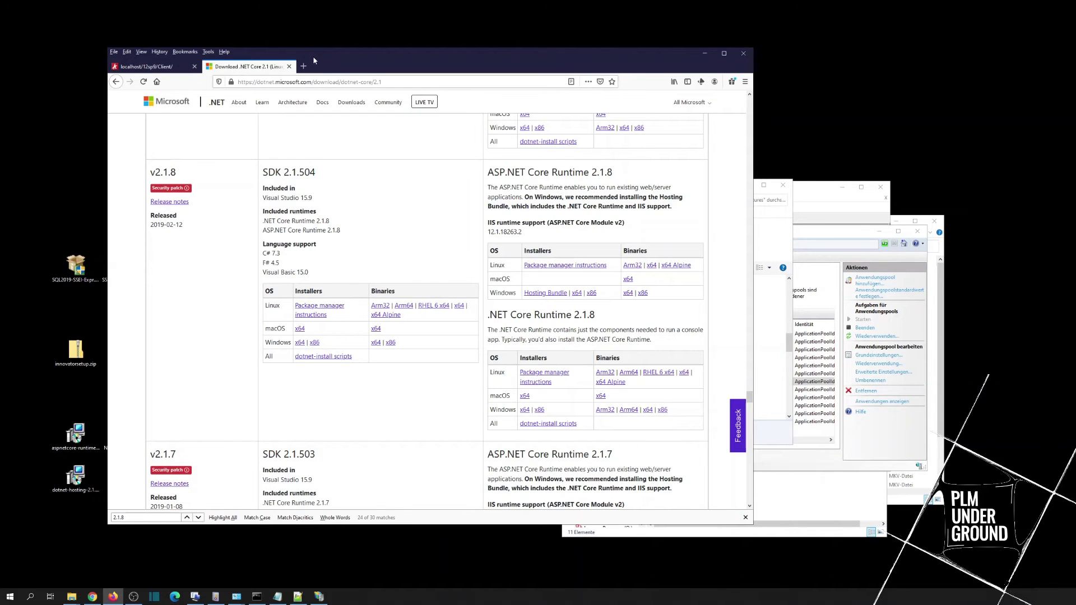
drag(303, 63, 339, 57)
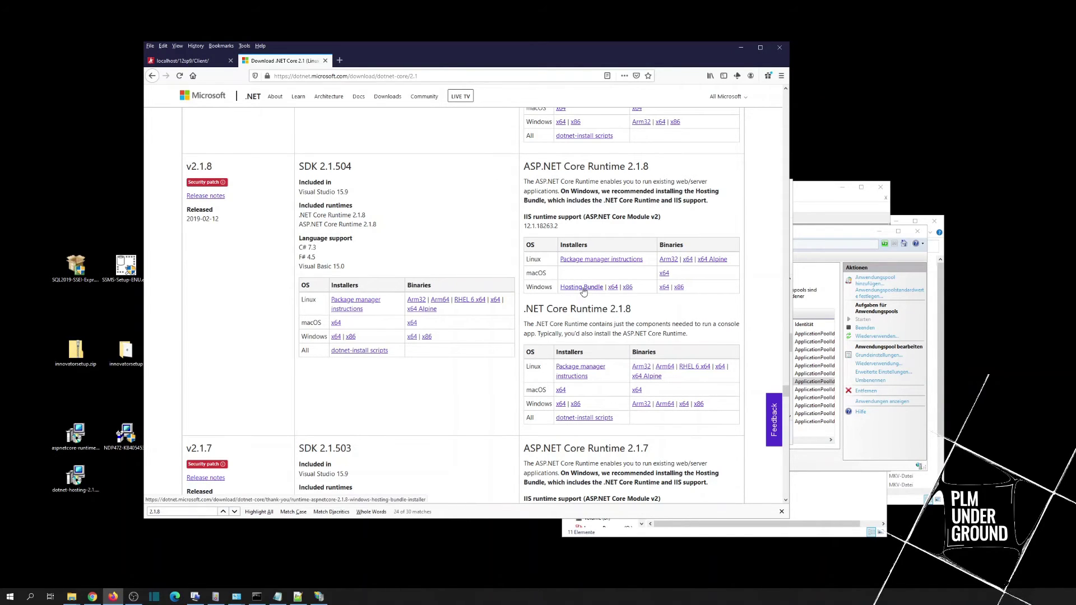
click(71, 480)
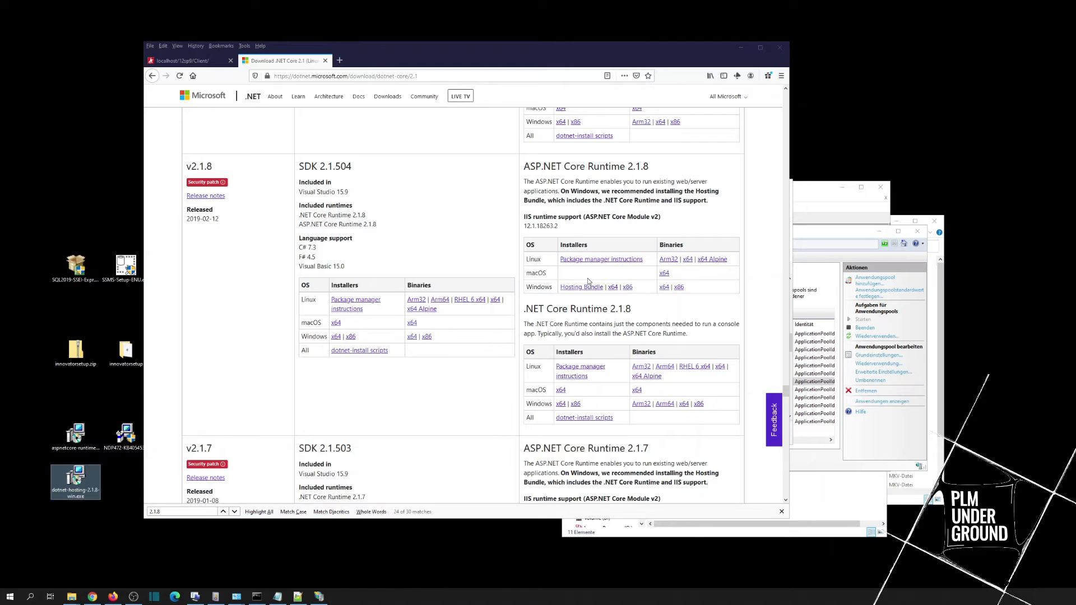
click(49, 461)
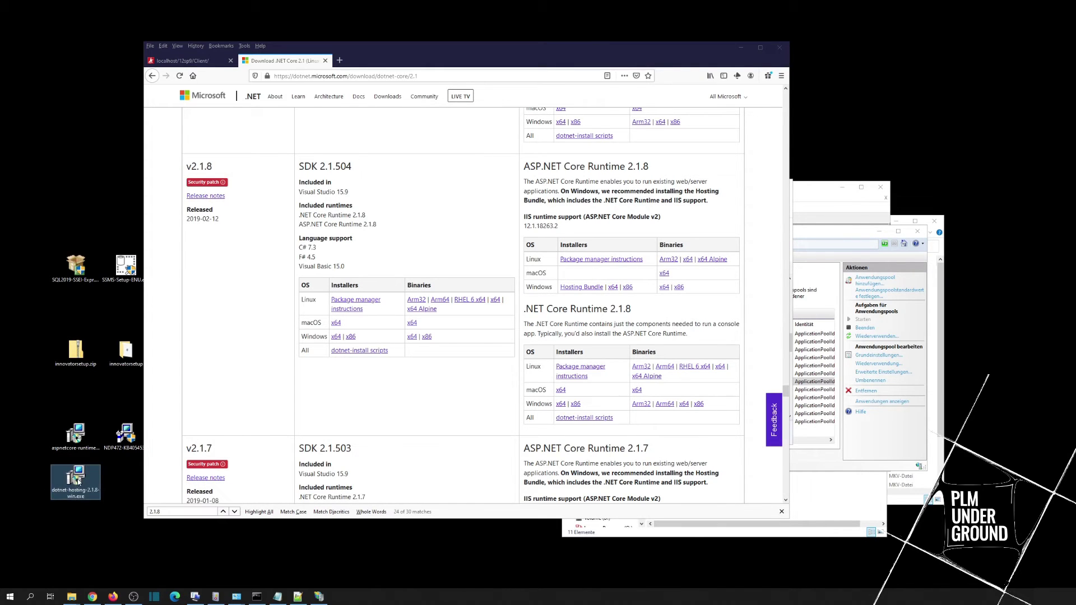
Step: Run dotnet-hosting-2.1.8-win.exe, accept the license, install, and close the installer
double_click(76, 477)
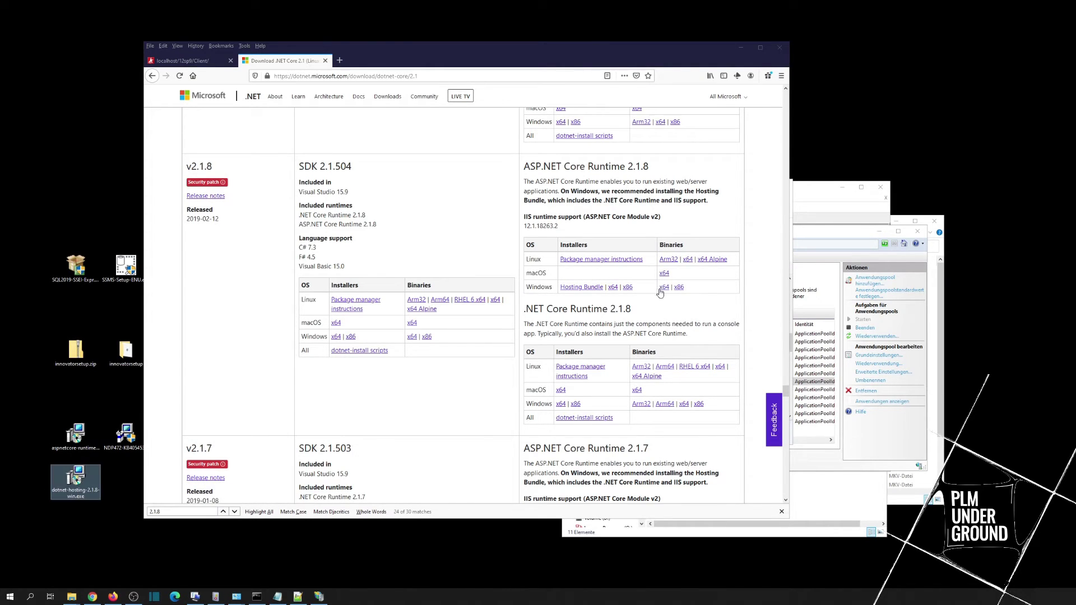
click(528, 335)
click(585, 346)
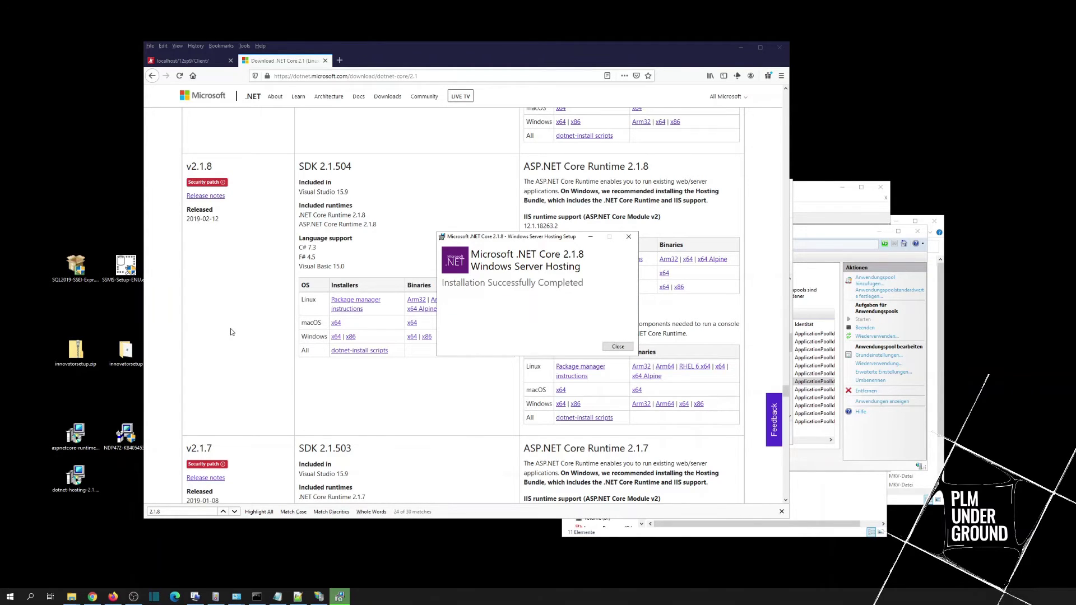
click(617, 347)
Step: Dismiss the OAuth Server error twice, then go to the Visual C++ 2015 download tab
click(185, 61)
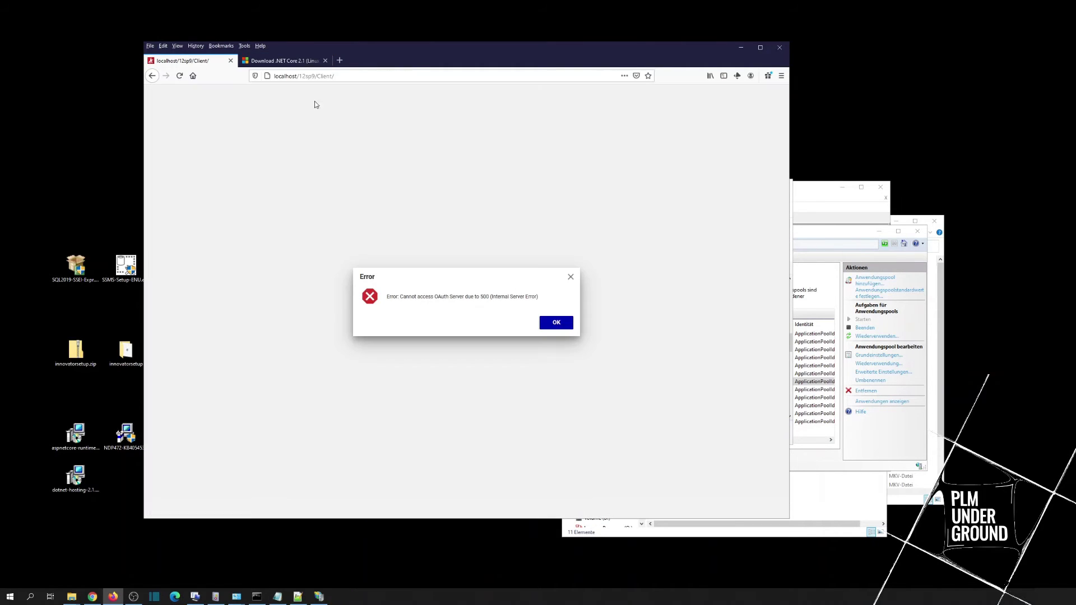
click(551, 325)
click(543, 323)
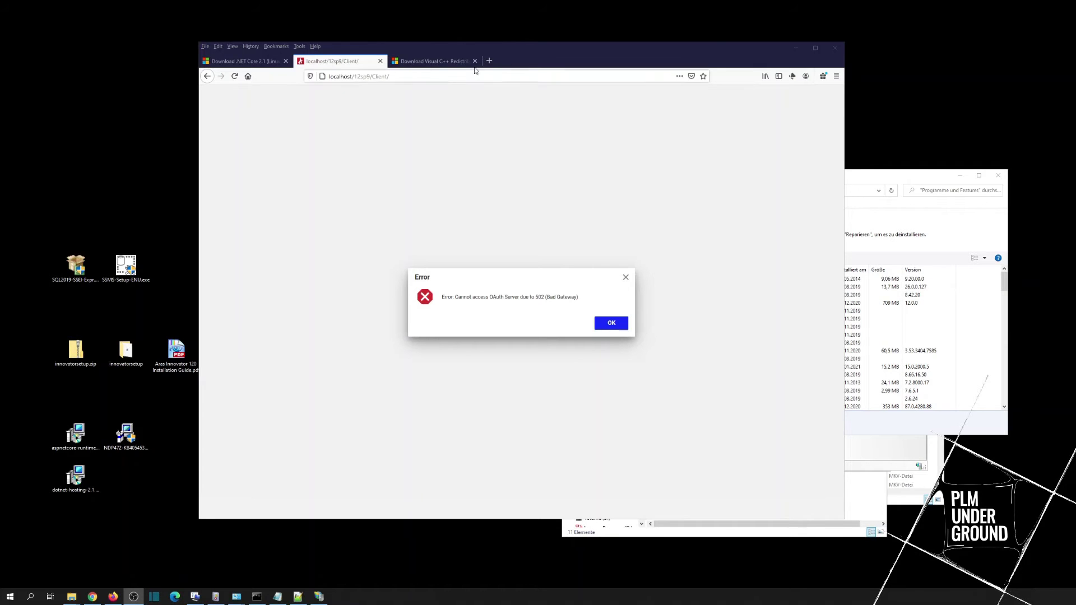
click(425, 61)
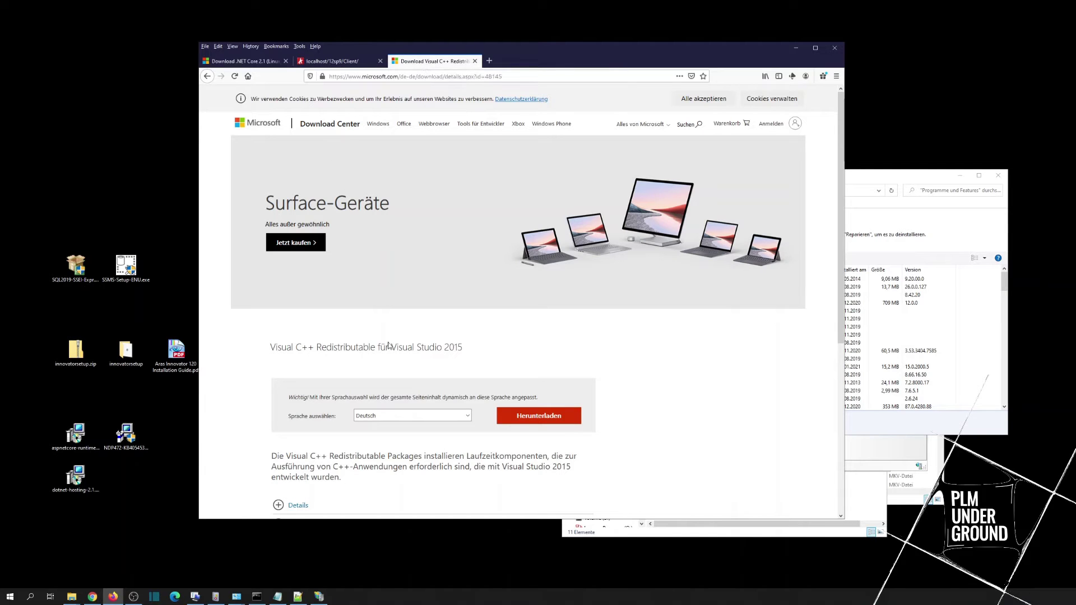
Step: Check the installed programs list for existing Visual C++ 2015 redistributables
drag(441, 348, 462, 348)
click(903, 180)
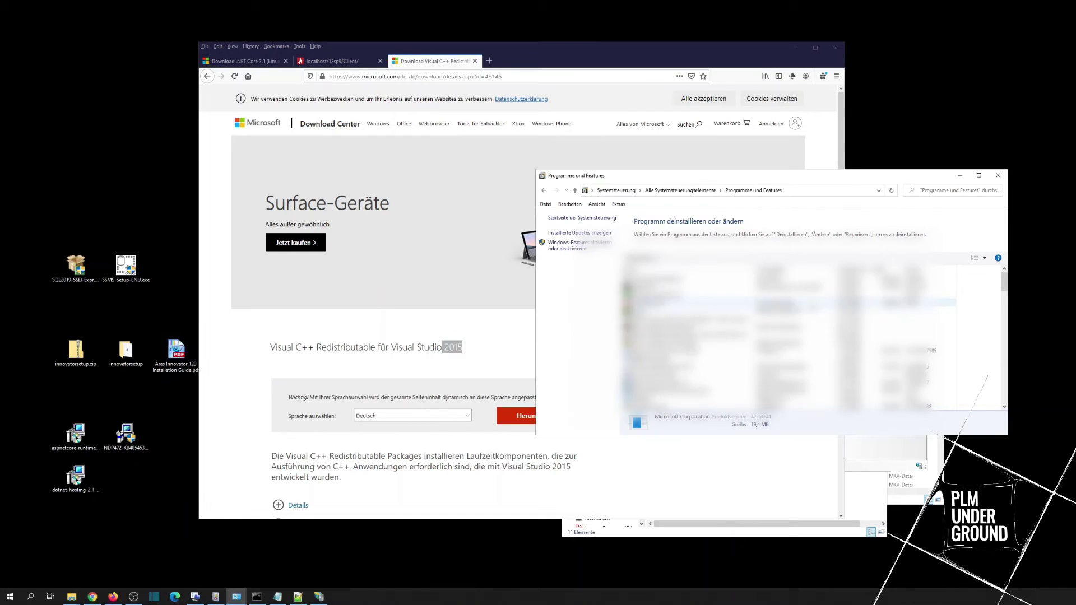
scroll(941, 303, down, 3)
scroll(785, 314, down, 3)
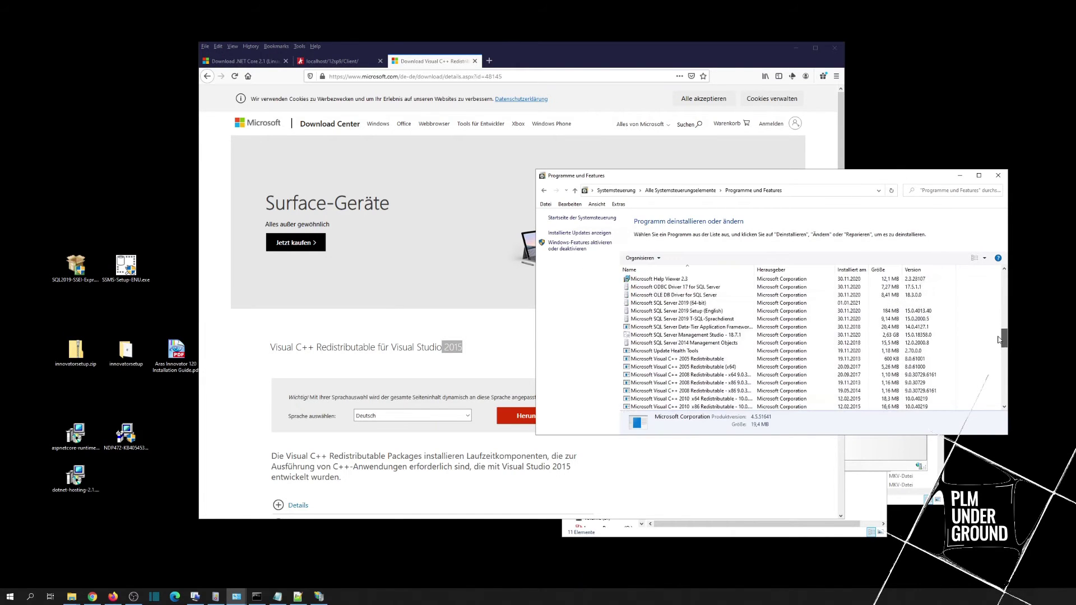
scroll(784, 294, down, 2)
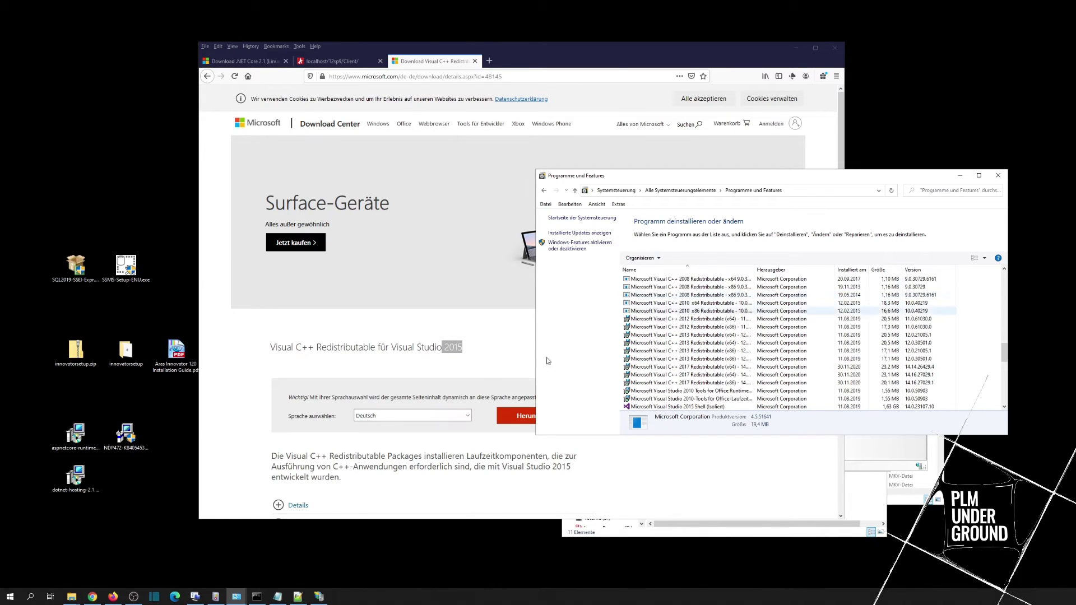
click(473, 381)
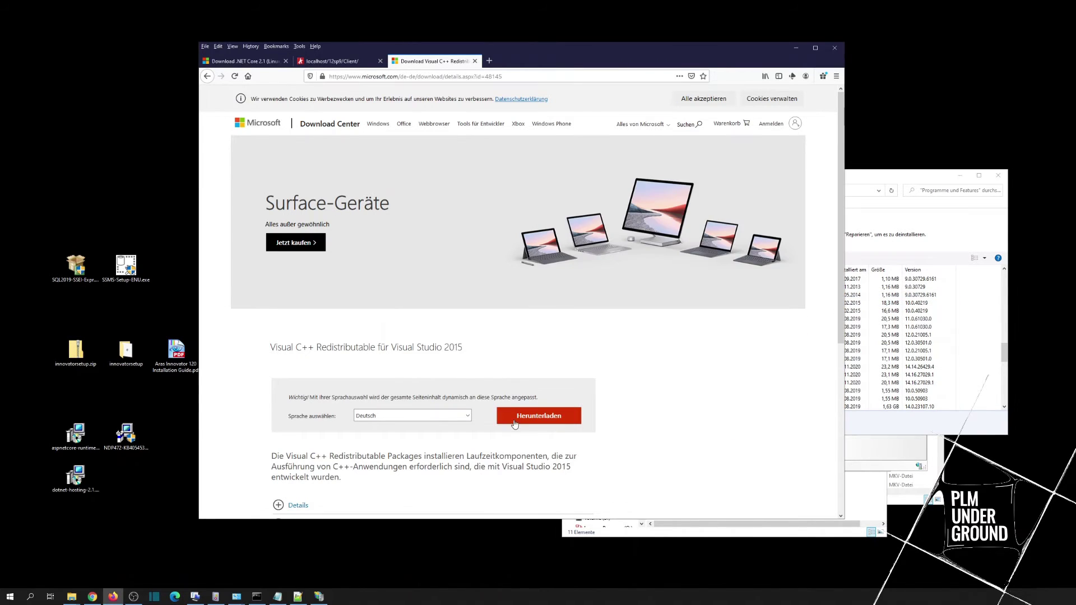
Step: Download and save the 64-bit vc_redist.x64.exe redistributable
click(514, 421)
click(275, 258)
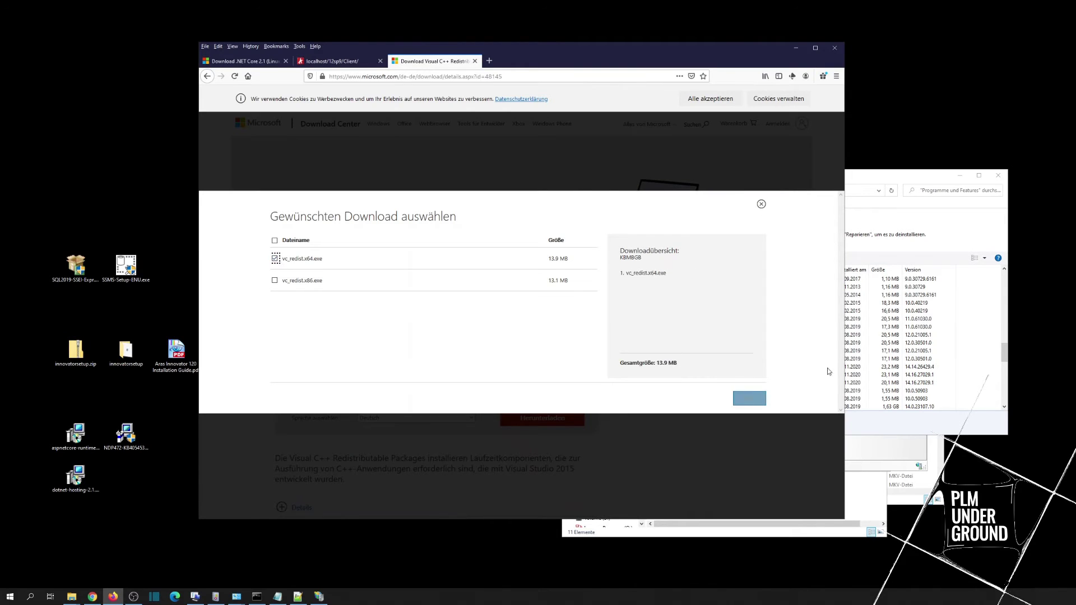
click(750, 398)
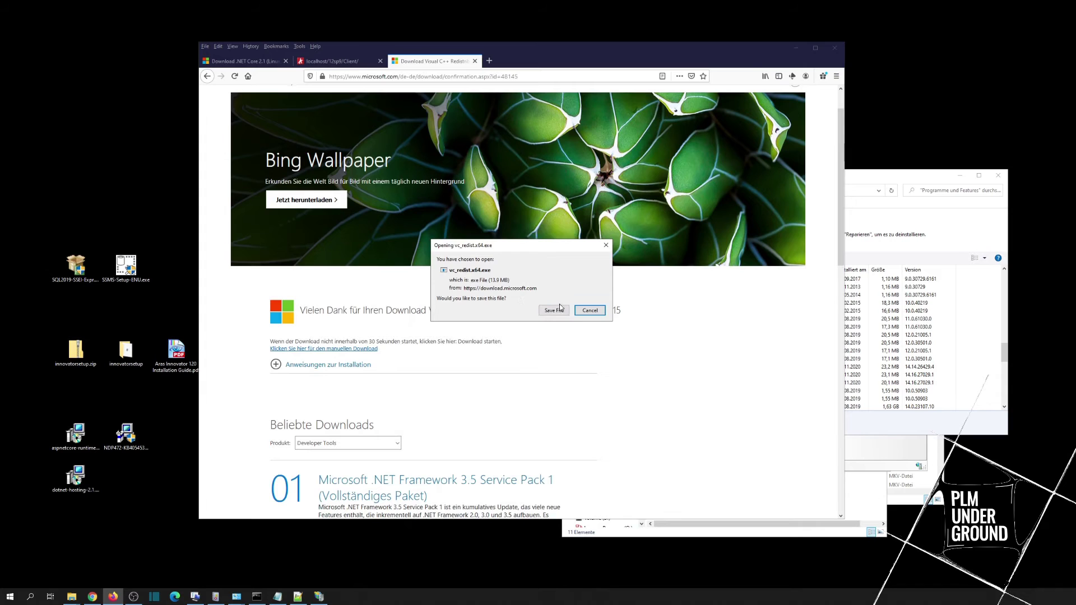
click(560, 309)
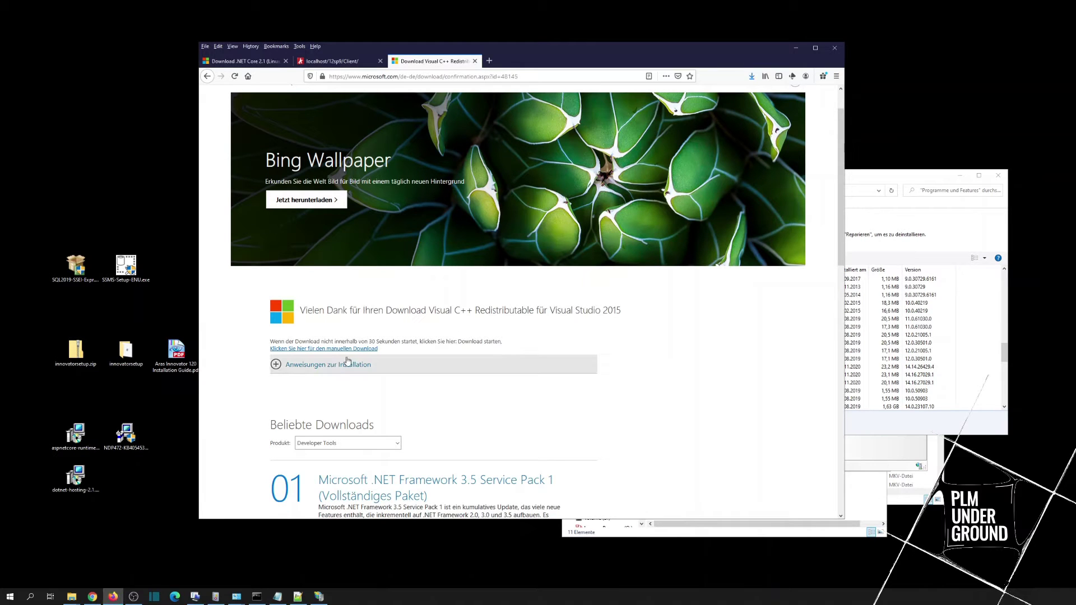
Step: Run vc_redist.x64.exe from Downloads, accept the licence, and close the already-installed error
click(751, 77)
click(626, 100)
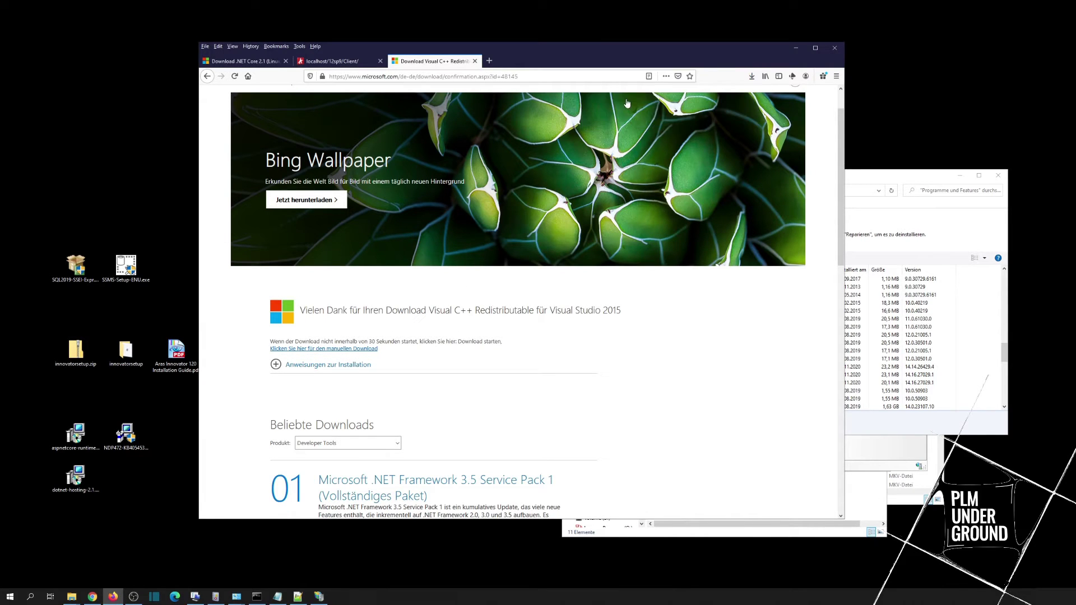
click(493, 334)
click(573, 348)
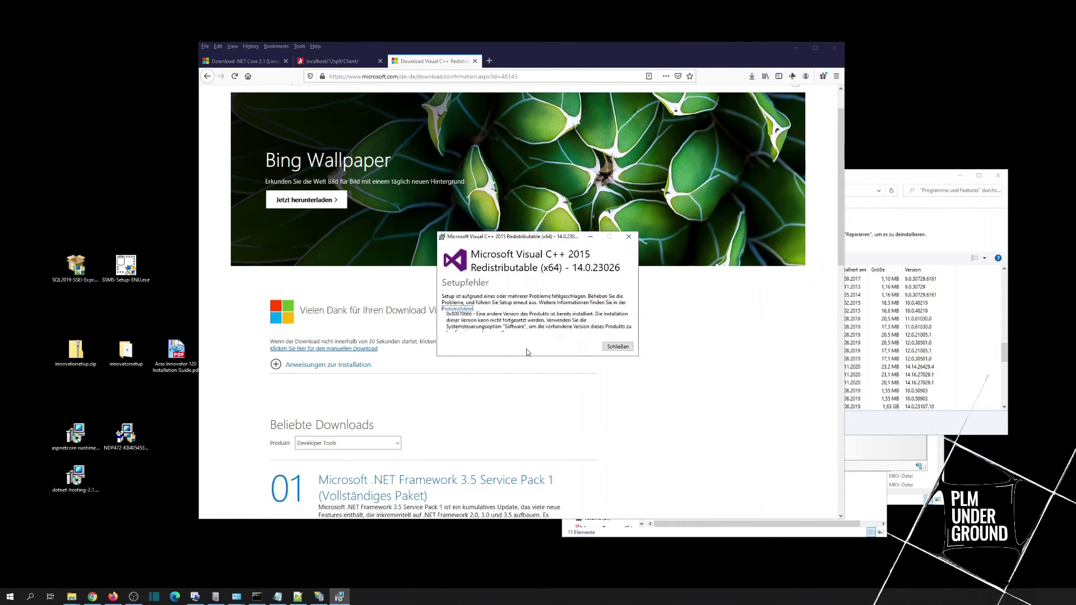
click(616, 347)
click(751, 76)
click(336, 233)
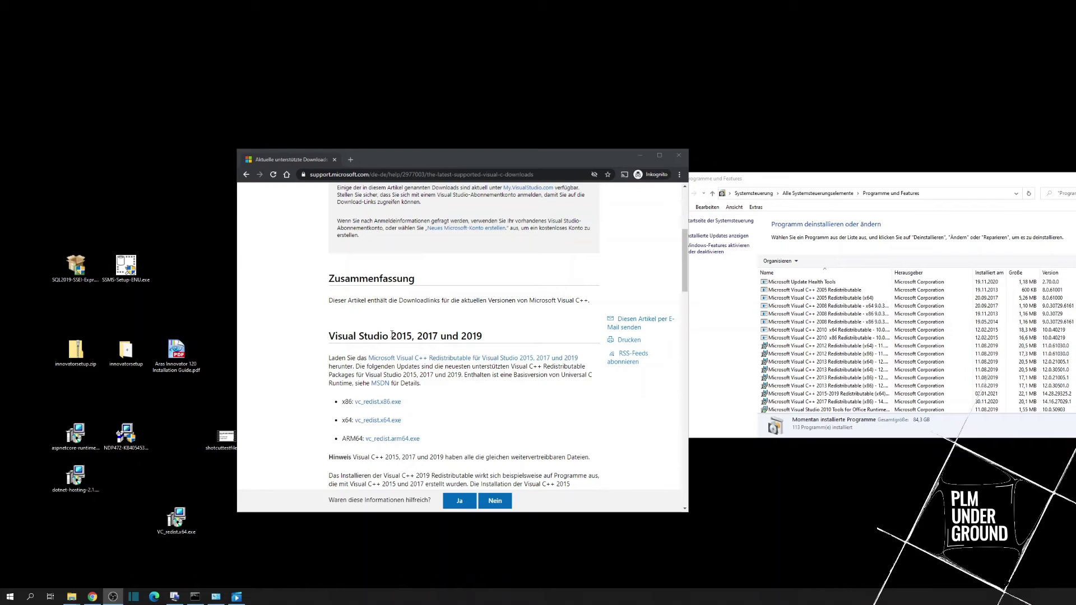
Step: Highlight the 'Visual Studio 2015, 2017 und 2019' heading, select VC_redist.x64.exe, and check the installed x64 Redistributable
drag(381, 336, 508, 338)
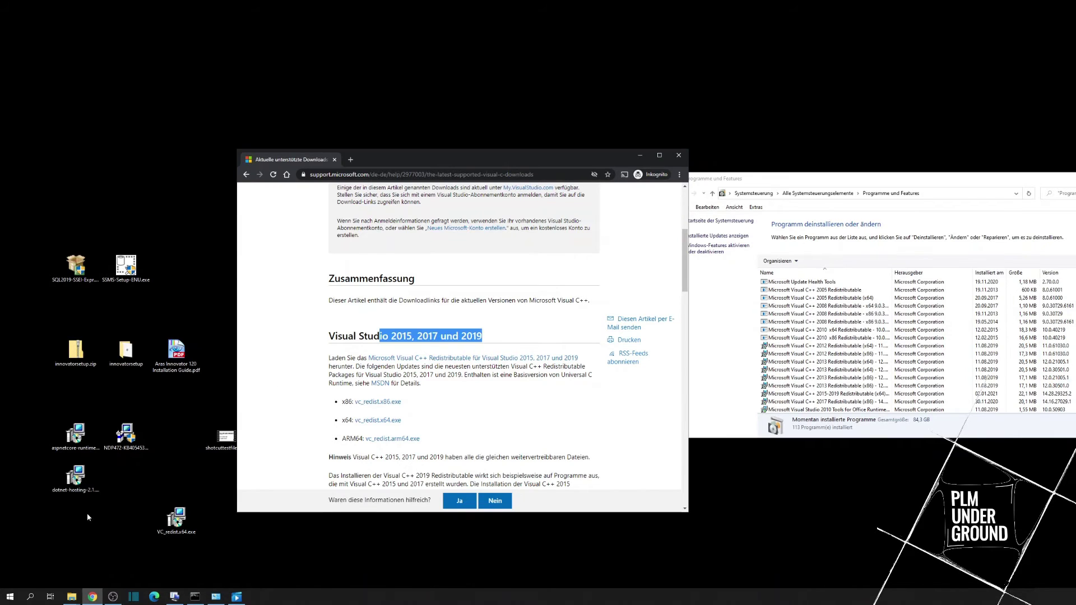
click(177, 518)
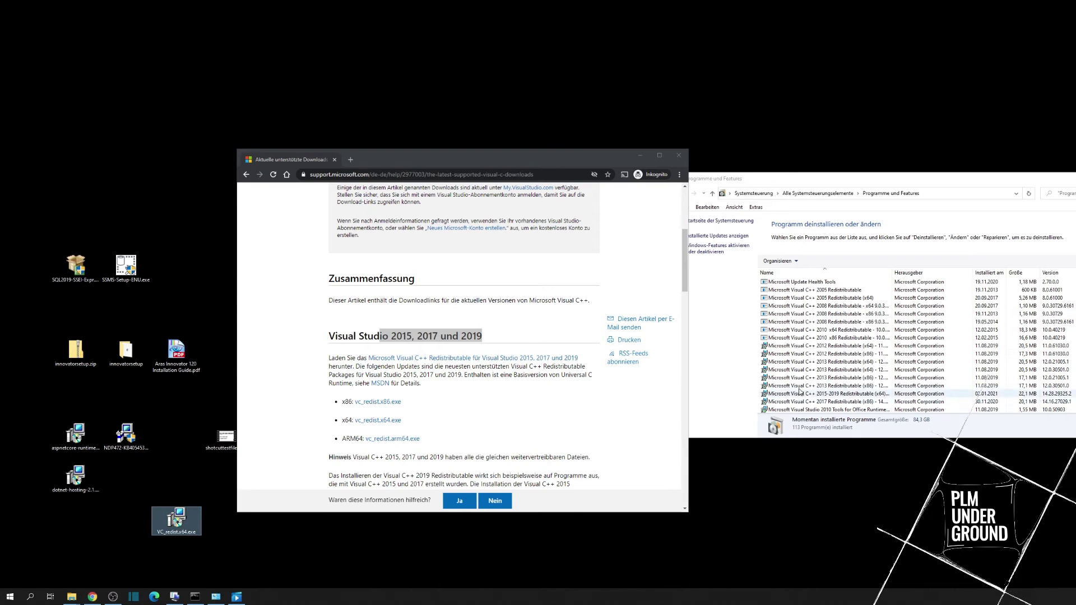
click(818, 393)
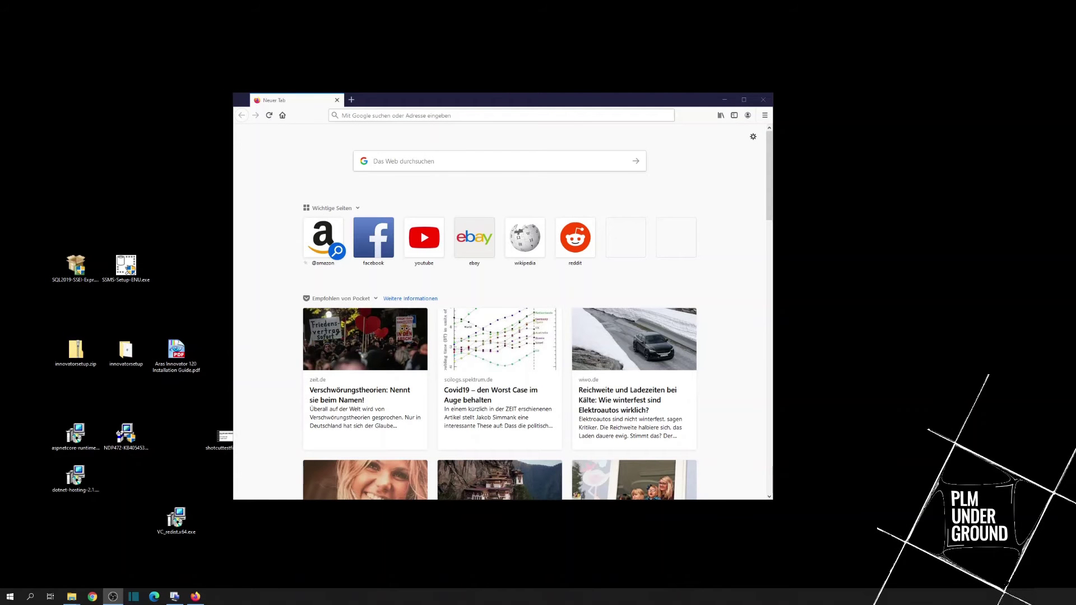
Step: Load localhost/12sp9 past the browser warning, then move VC_redist.x64.exe and select dotnet-hosting-2.1.8-win.exe on the desktop
click(354, 116)
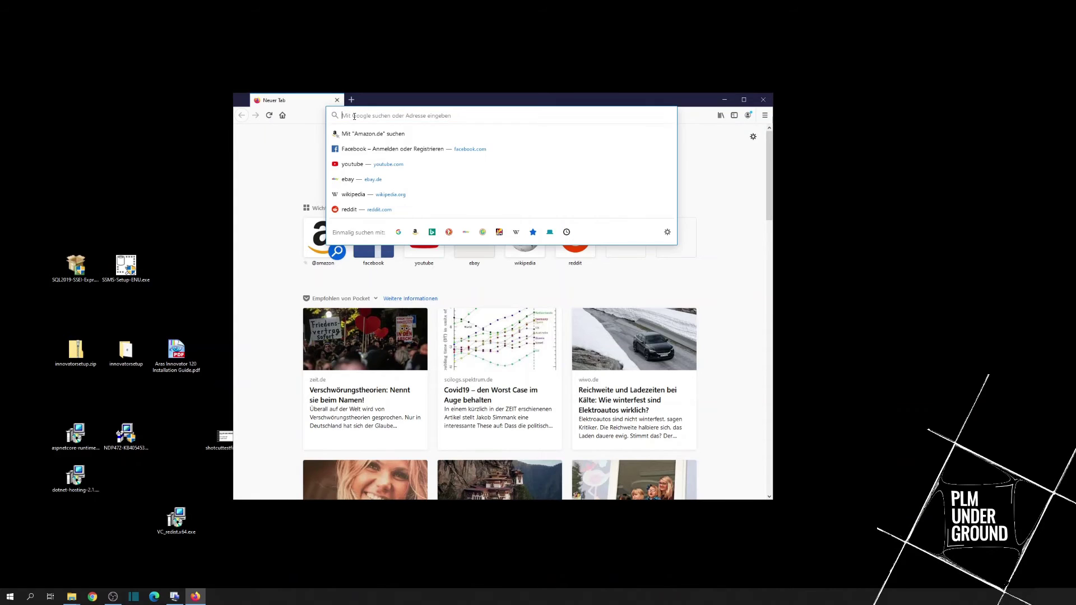
text(loc)
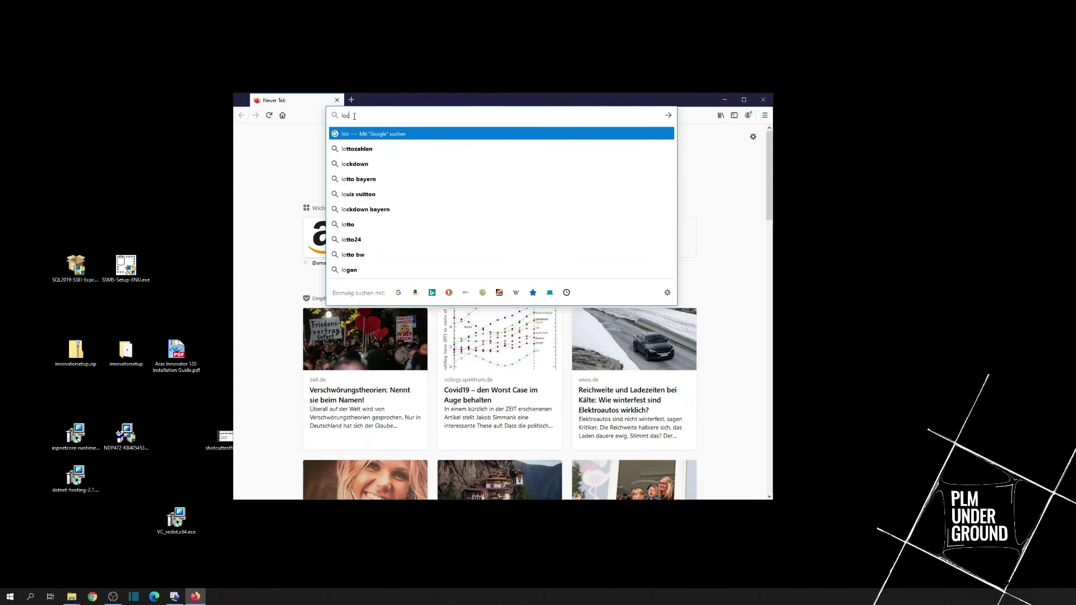
text(alhos)
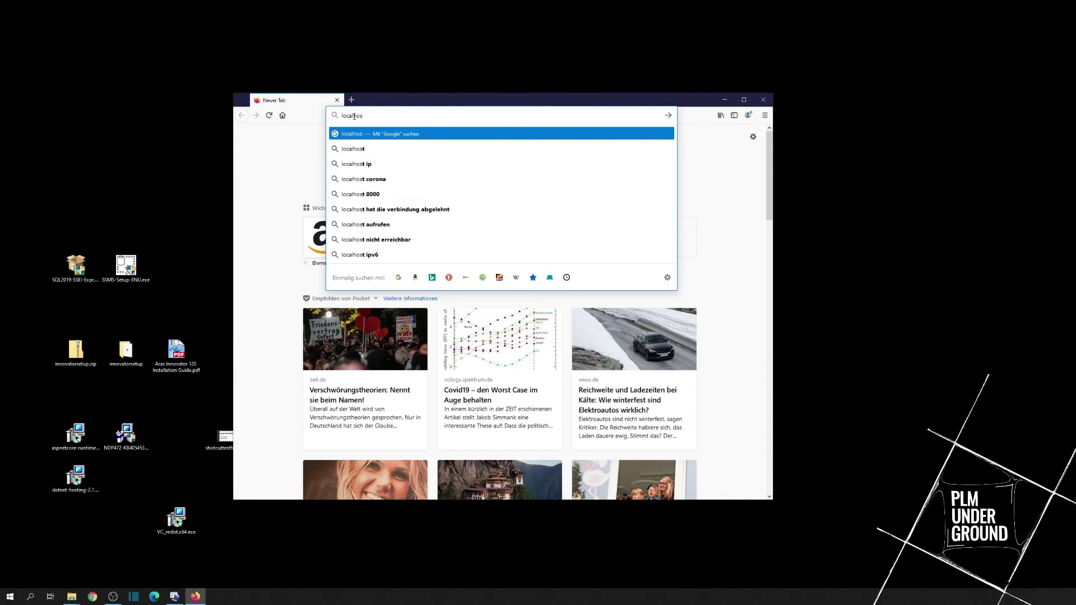
text(t/12)
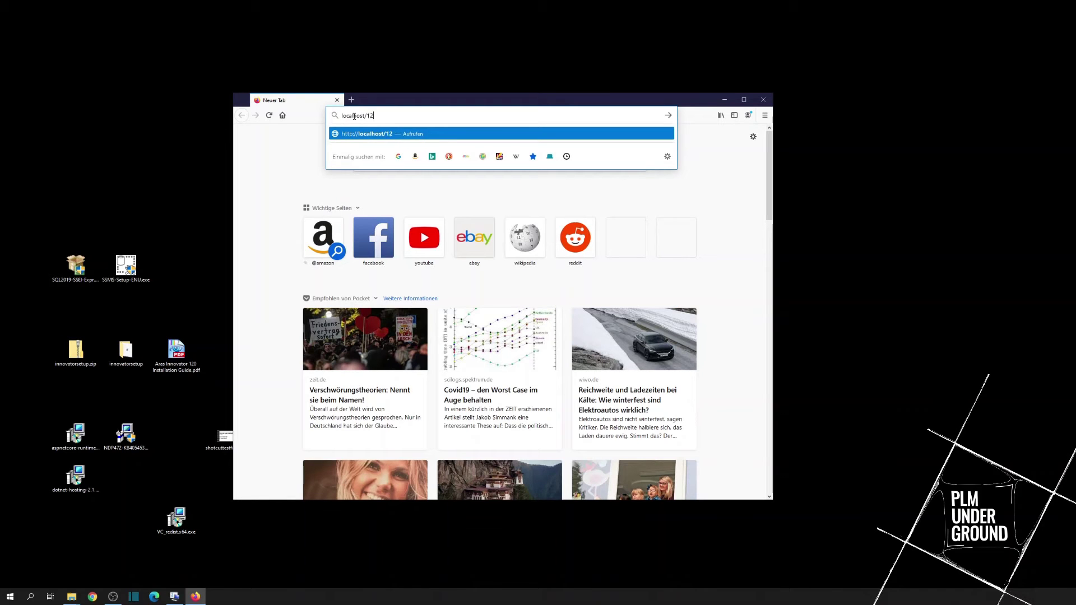
text(sp9)
key(Return)
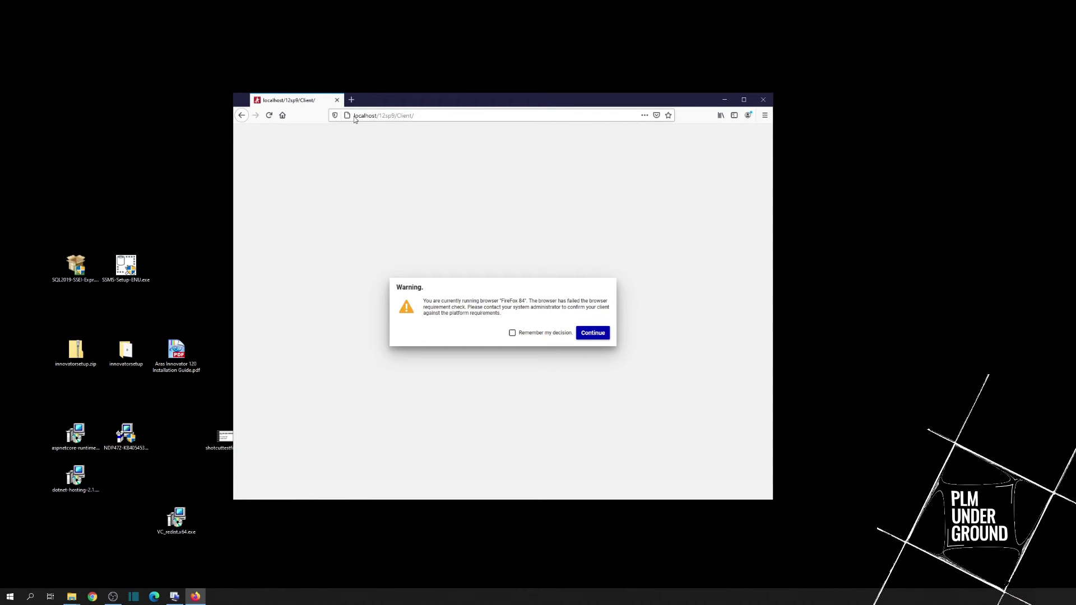
click(592, 332)
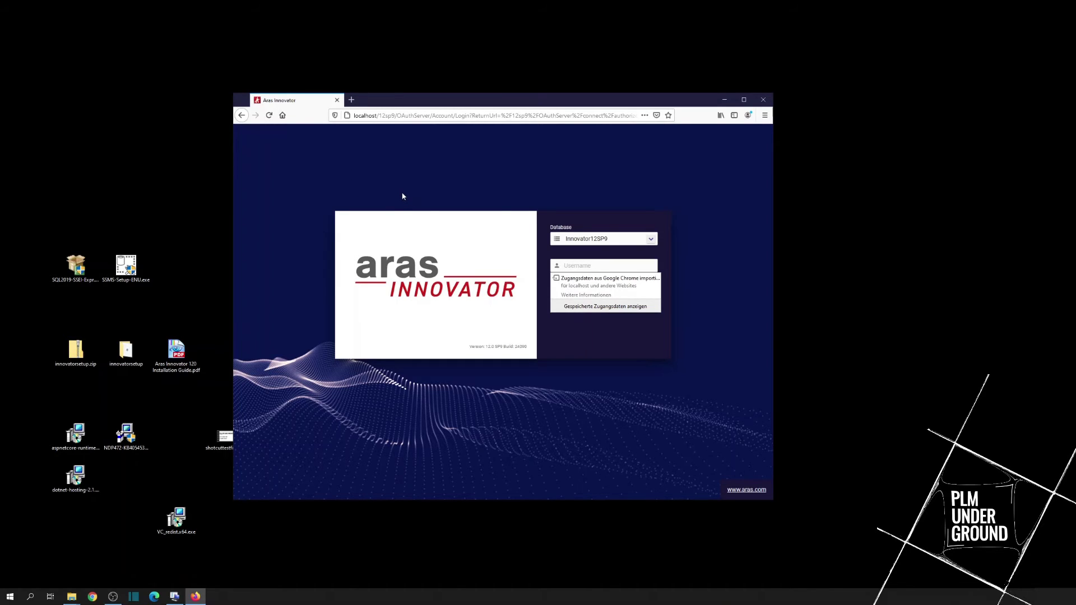
drag(175, 516, 126, 516)
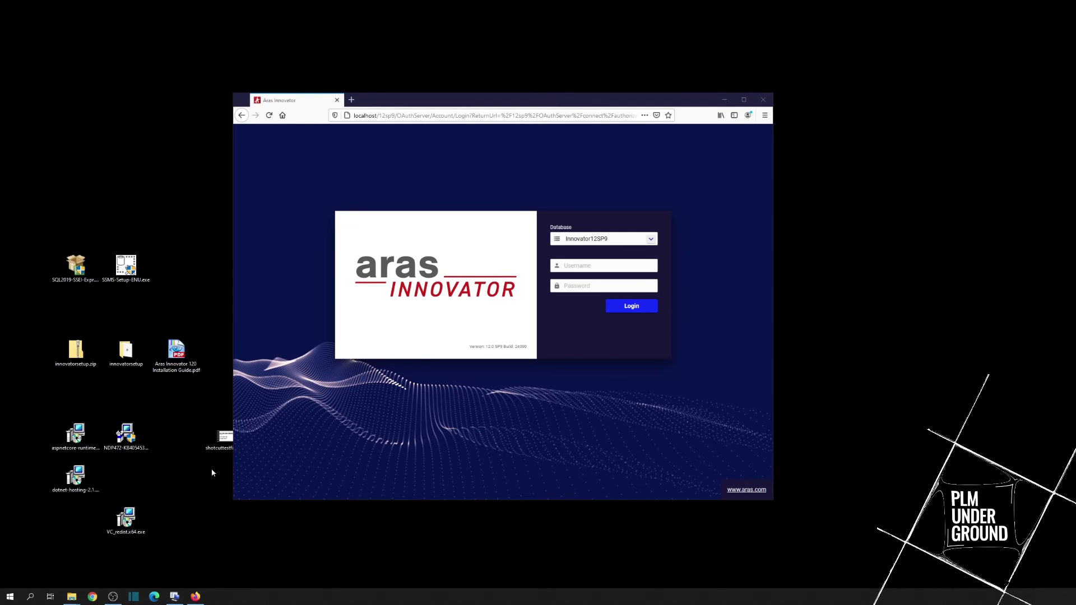
click(77, 471)
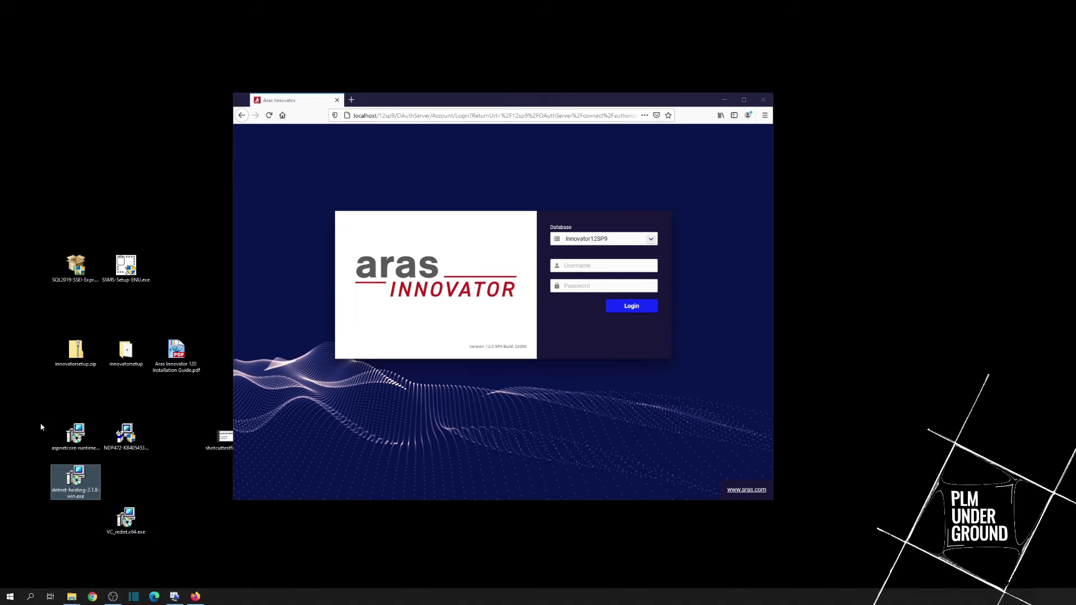
click(122, 521)
click(147, 489)
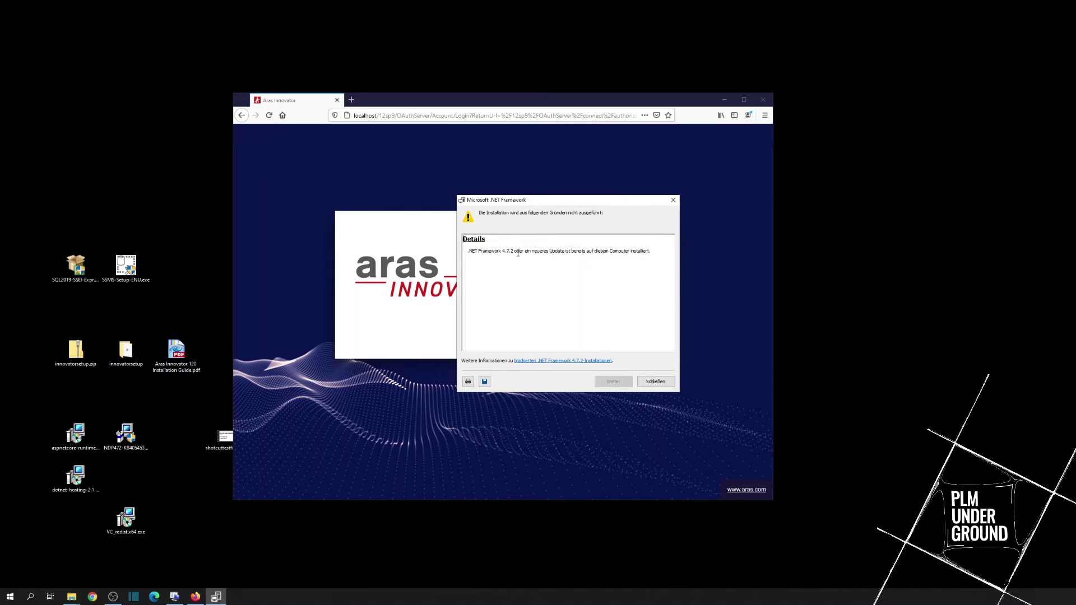
click(659, 383)
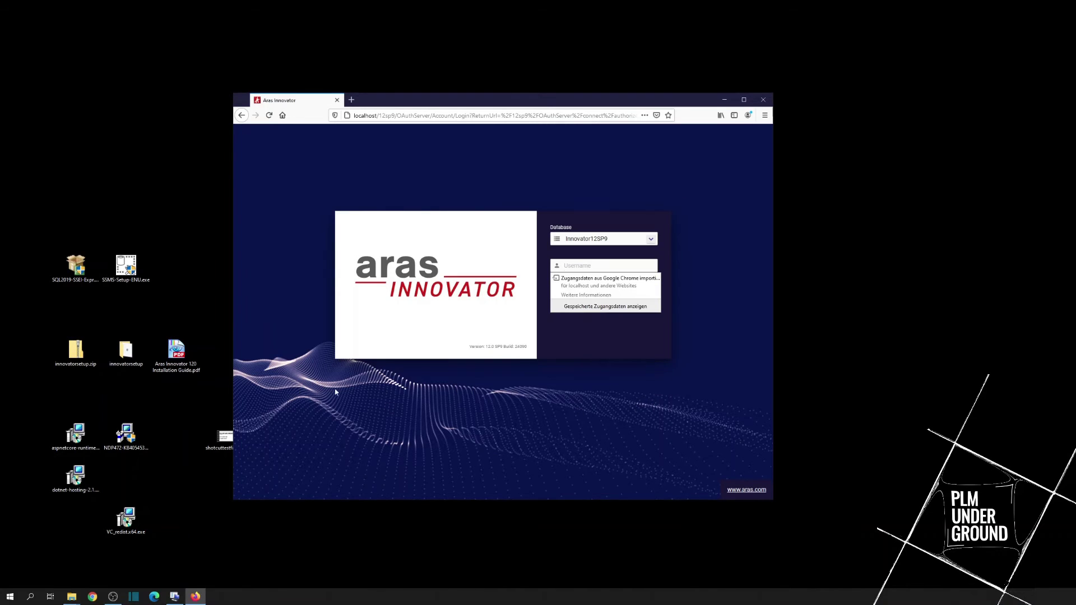
Step: Log in as root with the account password, then mark the lic_key directive wording in the error
click(112, 490)
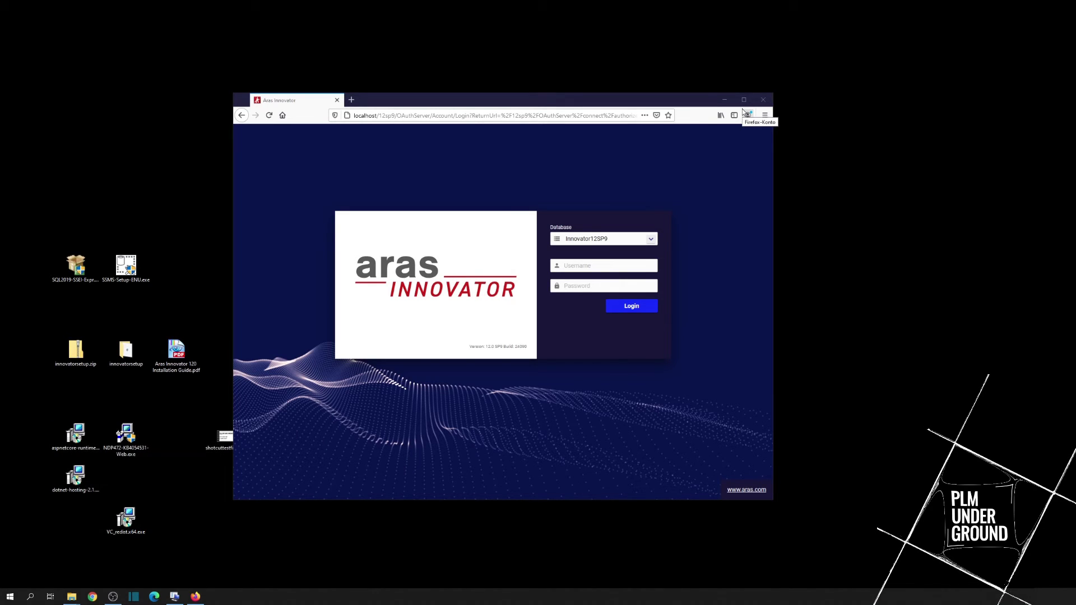
click(581, 265)
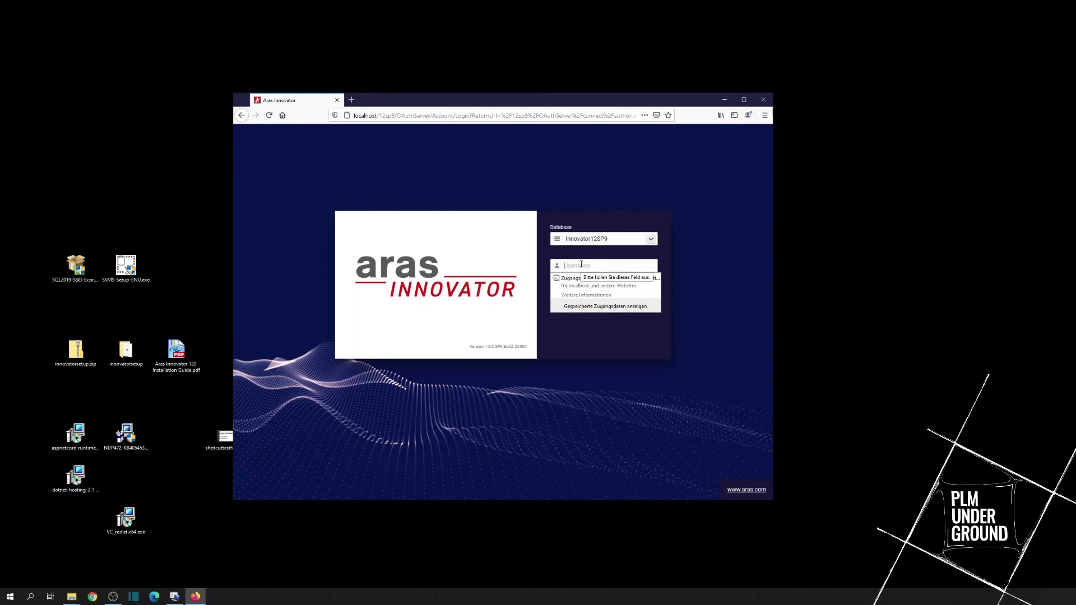
text(root)
key(Tab)
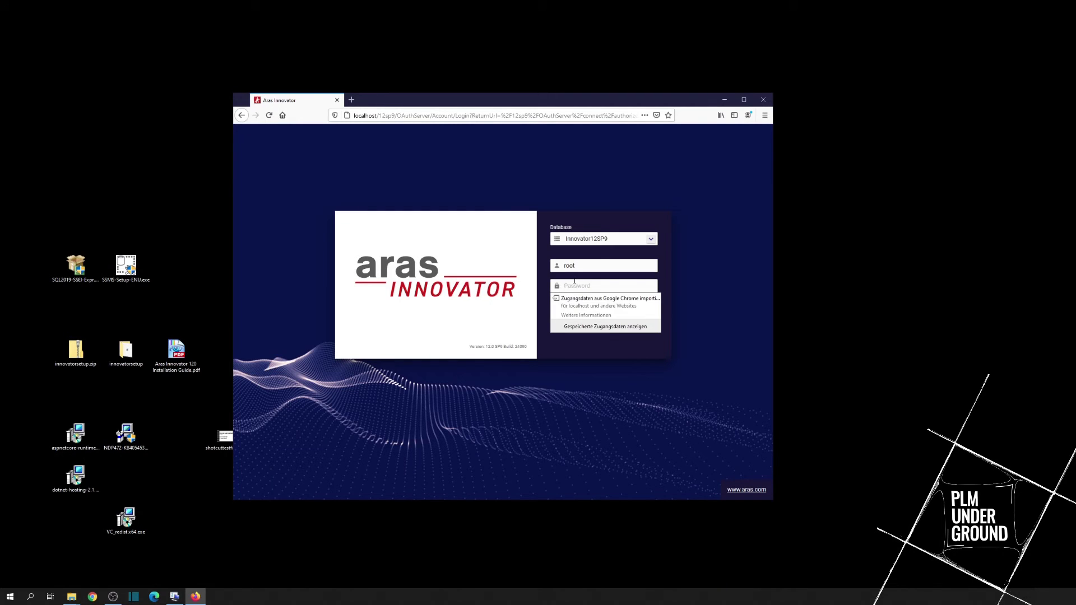
text(innovator)
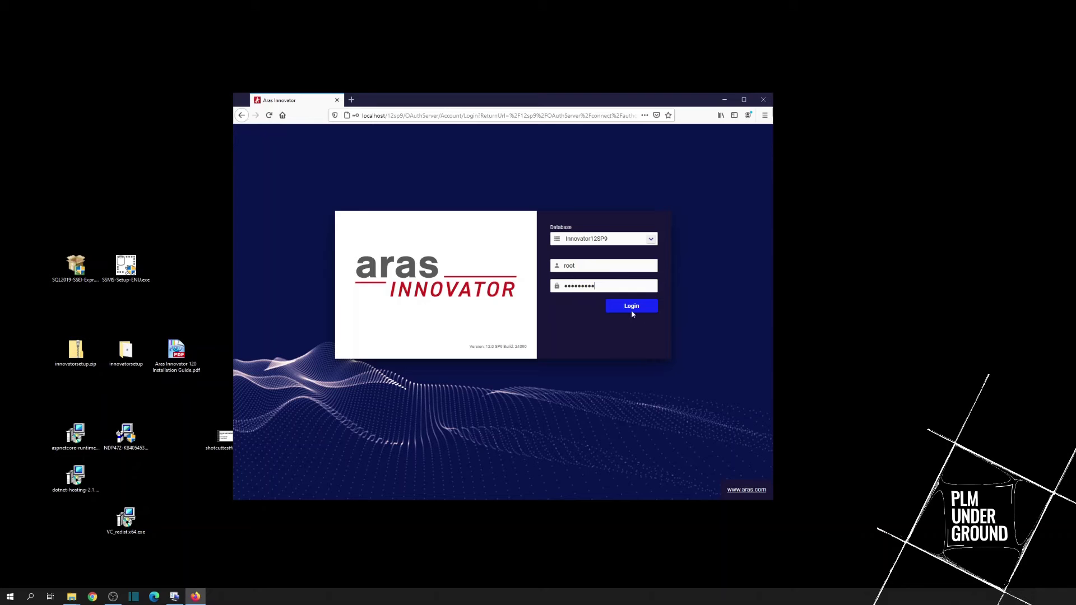
click(624, 309)
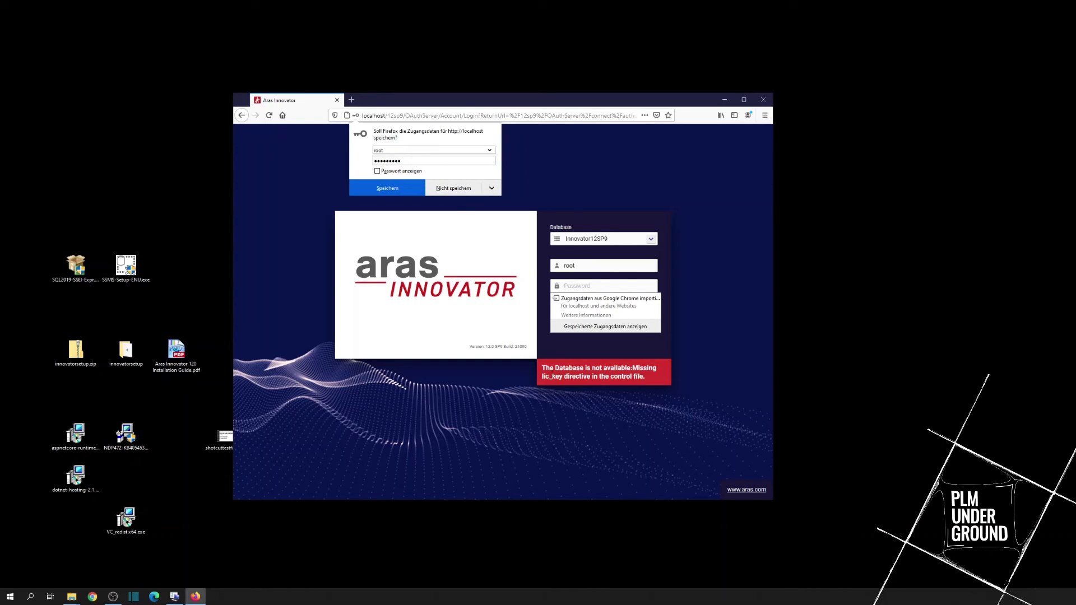
drag(542, 376, 591, 376)
Step: Open the Innovator12 folder and edit InnovatorServerConfig.xml with Notepad++
click(558, 367)
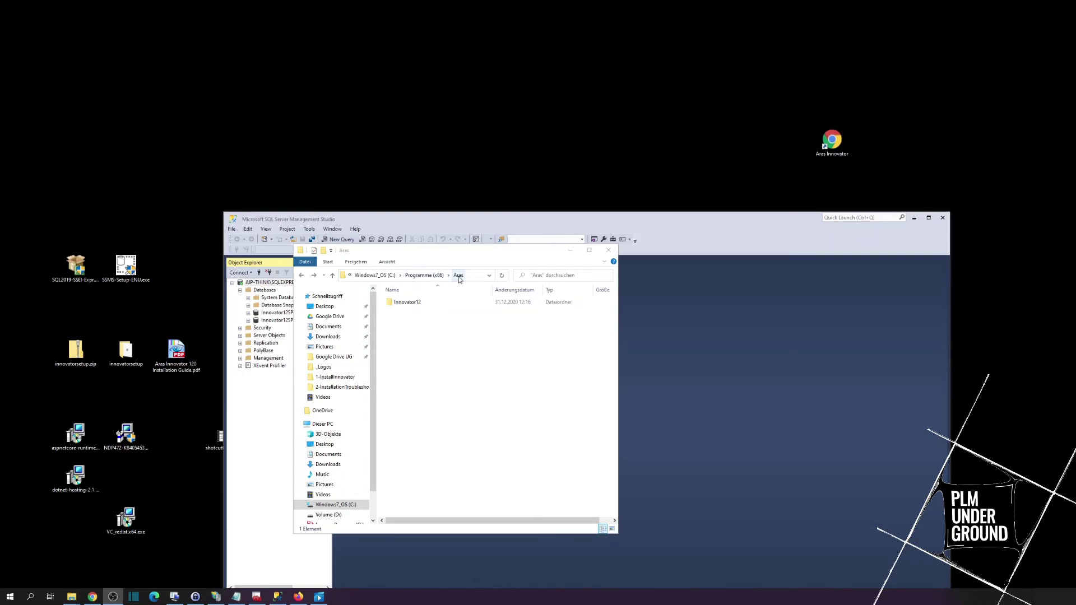
double_click(415, 303)
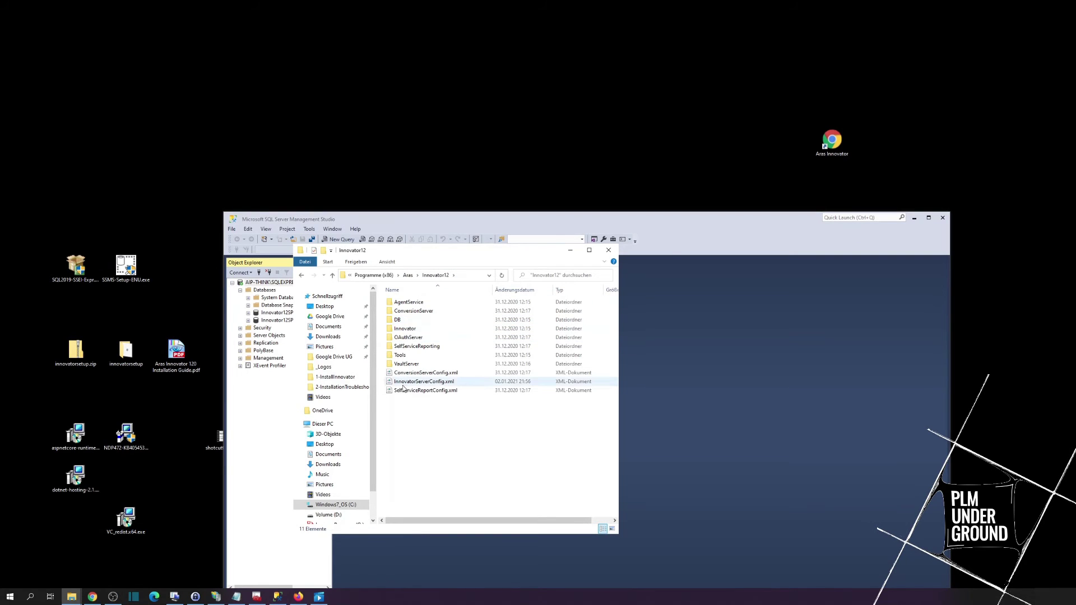
click(412, 384)
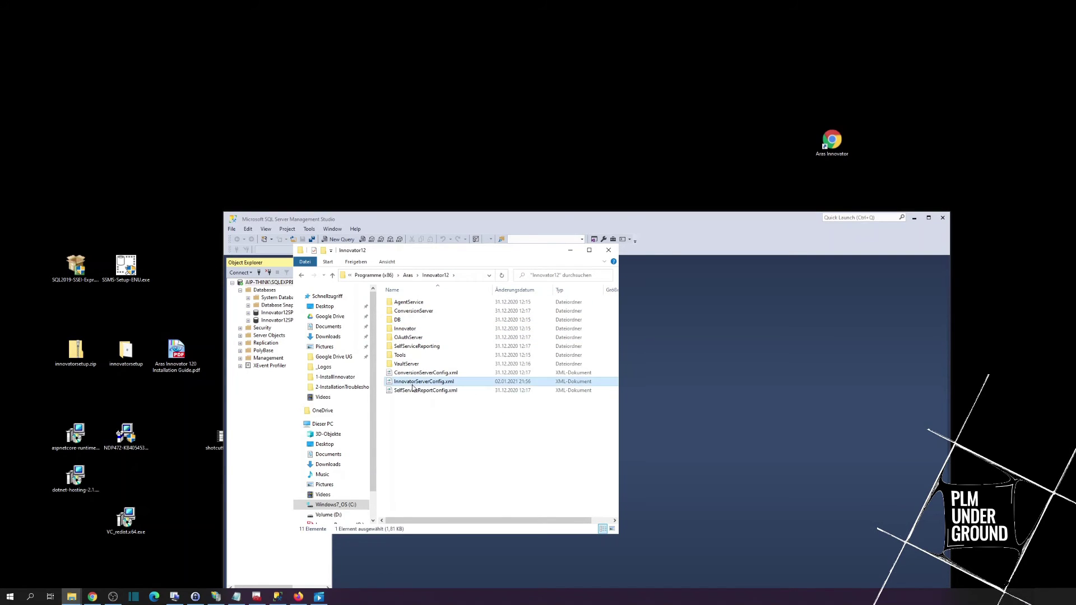
right_click(413, 386)
click(413, 432)
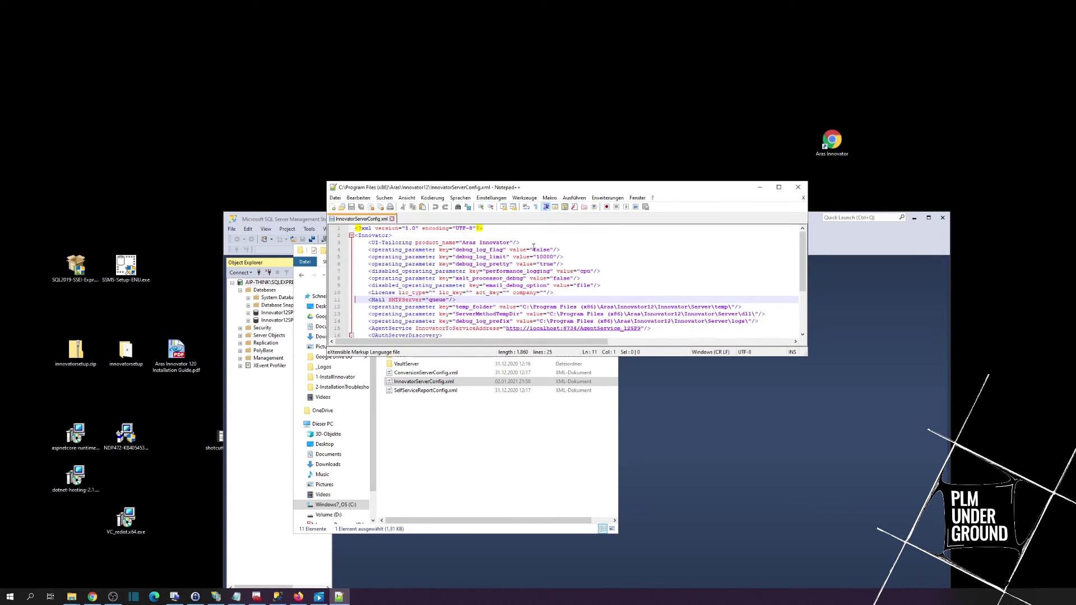
Step: Wrap the empty <License> tag on line 10 in a <!-- --> comment and add a blank line below
click(368, 293)
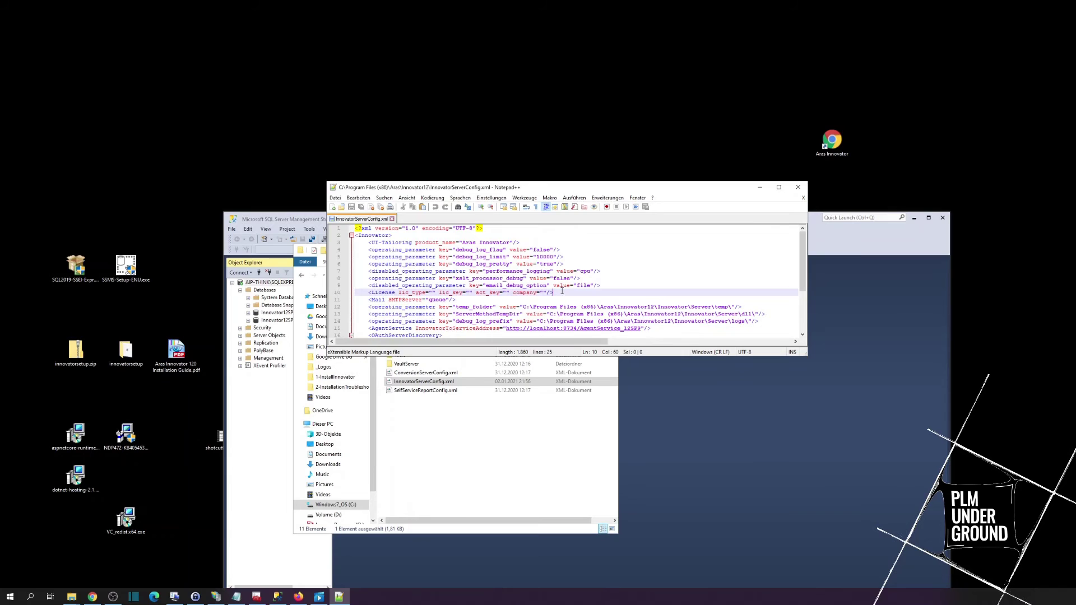
drag(368, 293, 565, 290)
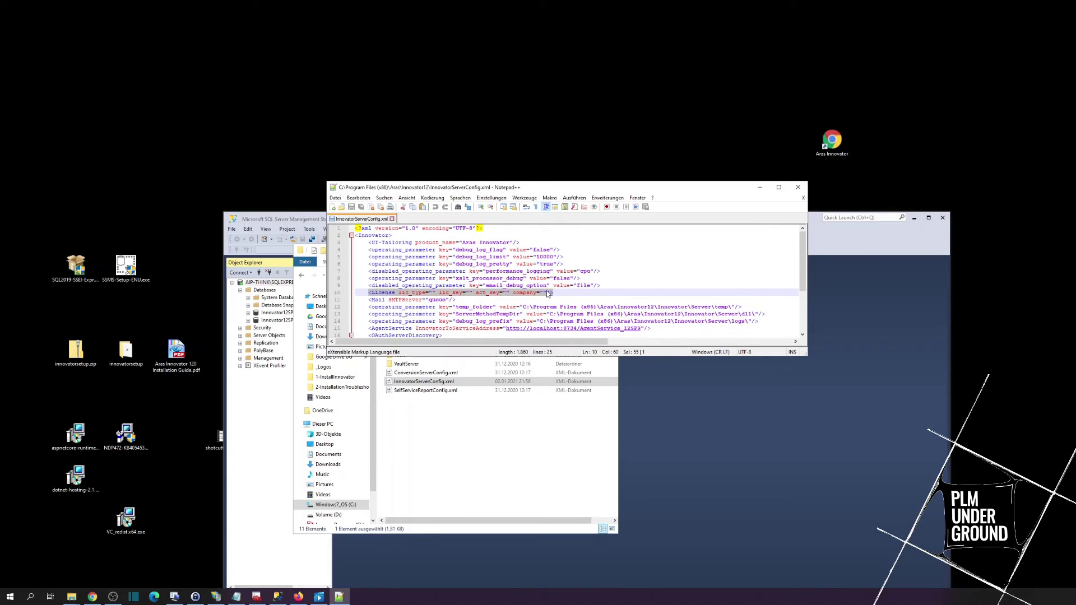
click(371, 293)
text(!--)
click(561, 292)
text(--)
key(End)
key(Return)
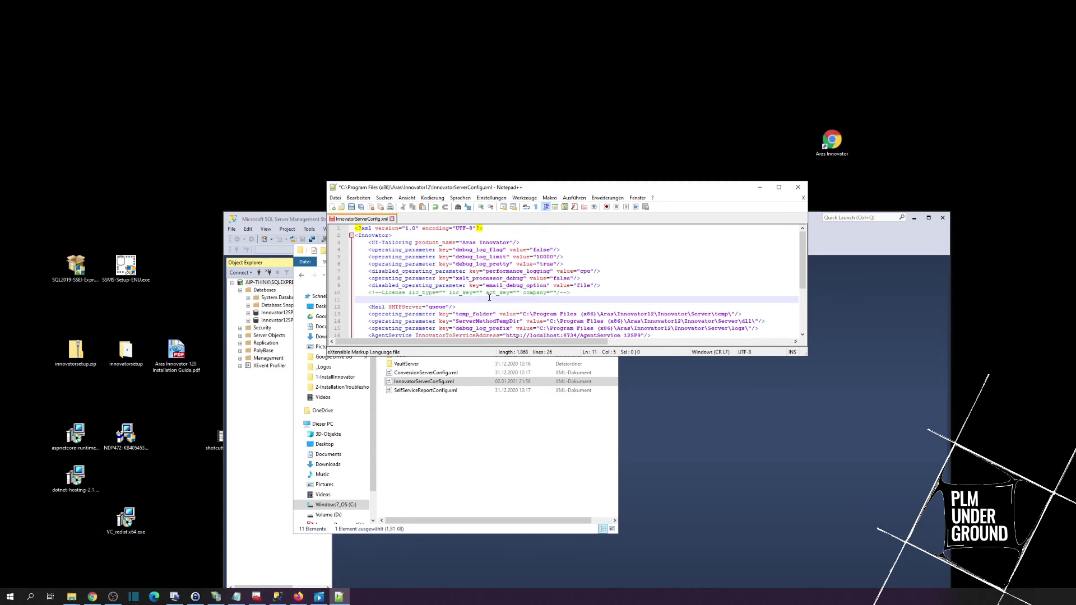
click(564, 292)
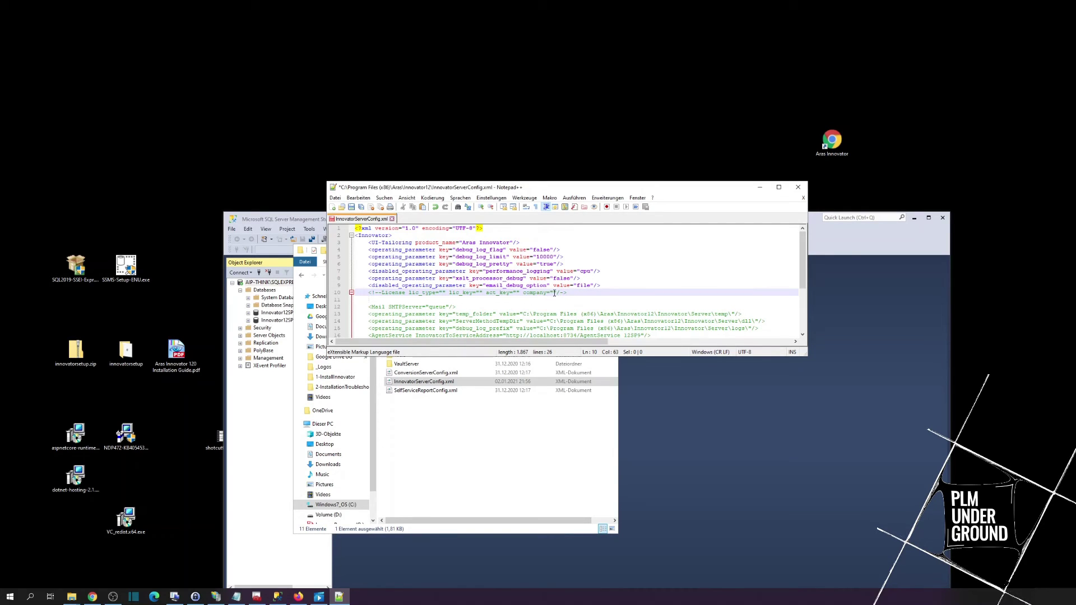
text(-)
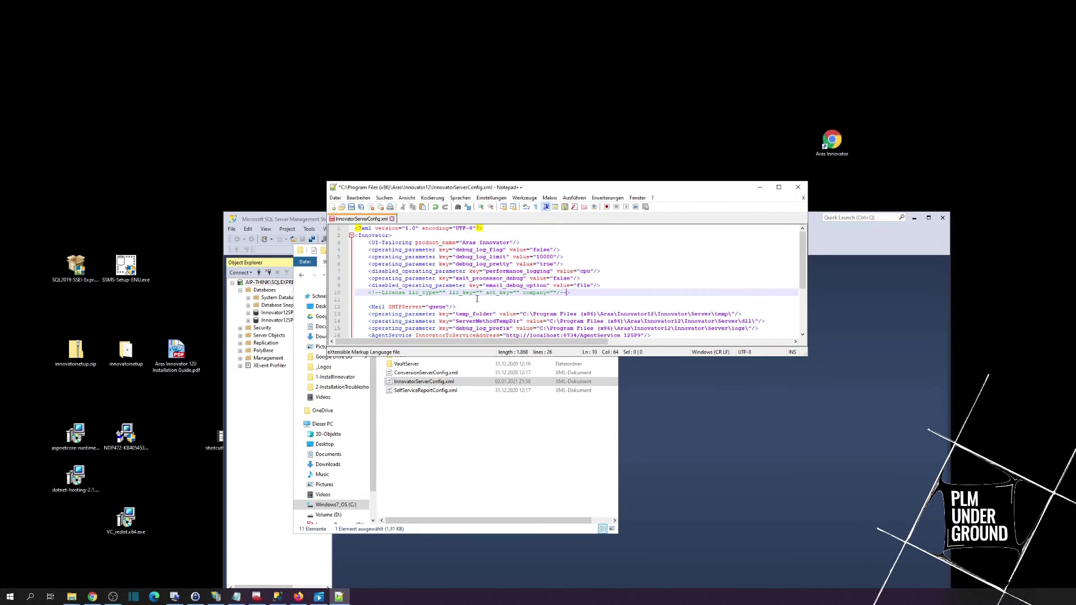
Step: Paste the new License line from the notes into line 11
key(alt+Tab)
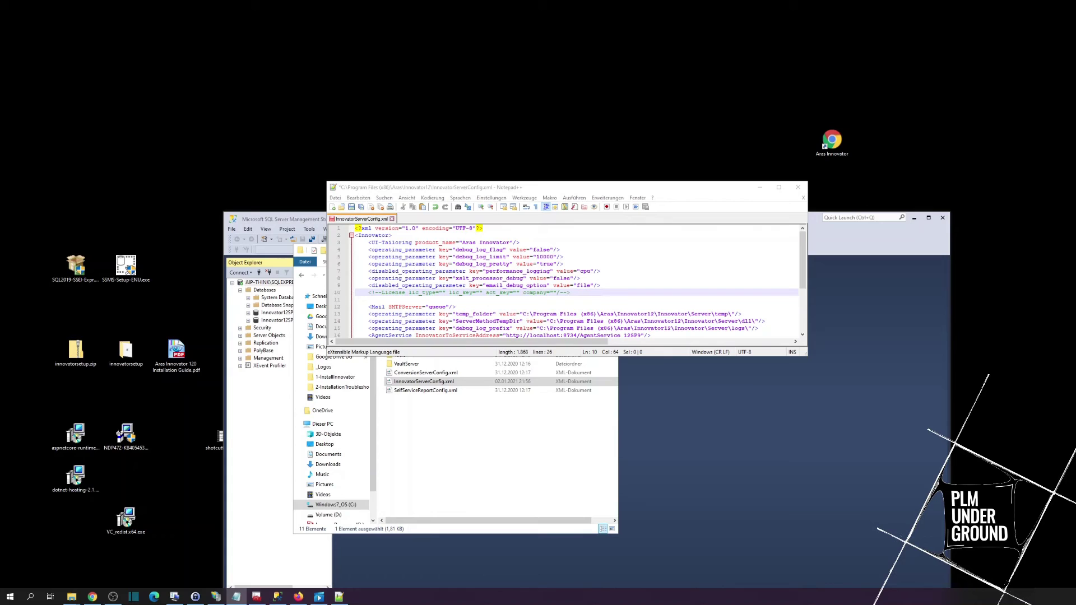
click(390, 301)
key(ctrl+v)
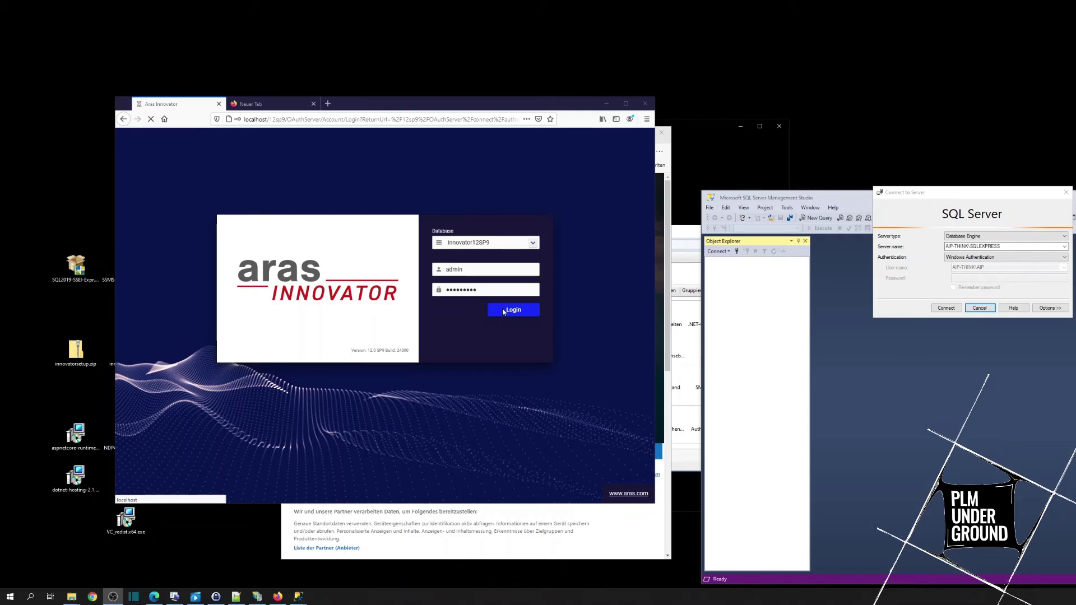
Step: Submit the admin login on Innovator12SP9, then try connecting SSMS to the SQLEXPRESS server
click(510, 313)
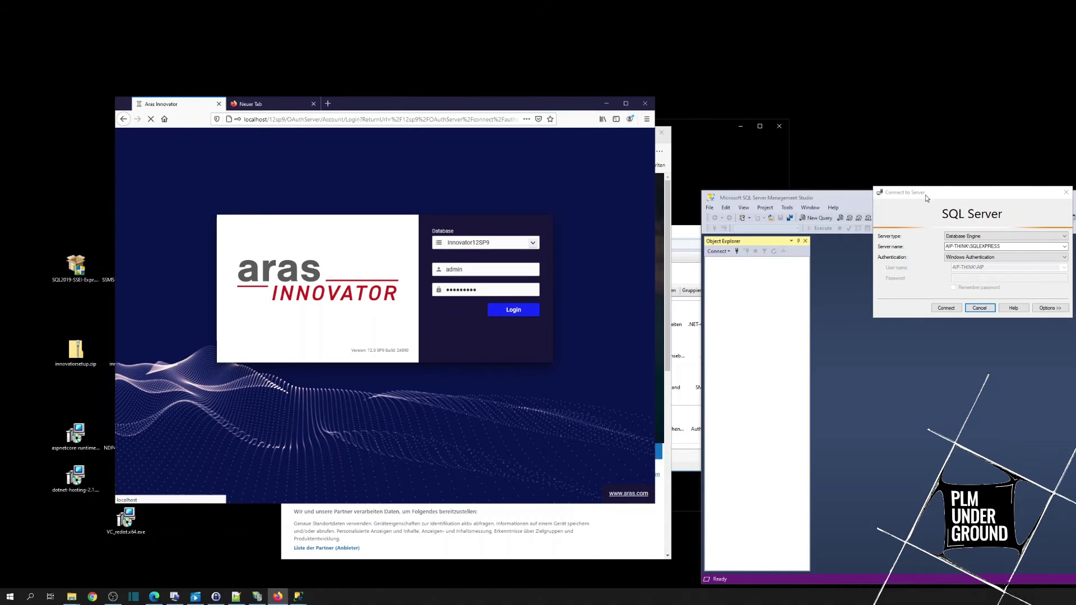
drag(927, 196, 882, 222)
click(902, 334)
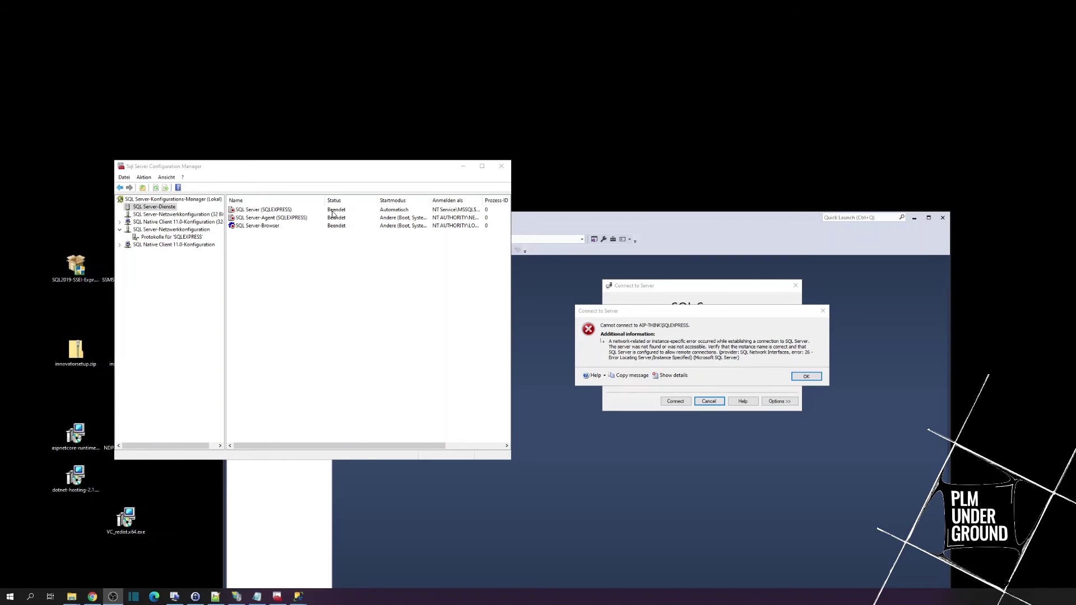
Step: Start the SQL Server (SQLEXPRESS) service, reconnect SSMS, and expand its Databases list
right_click(274, 210)
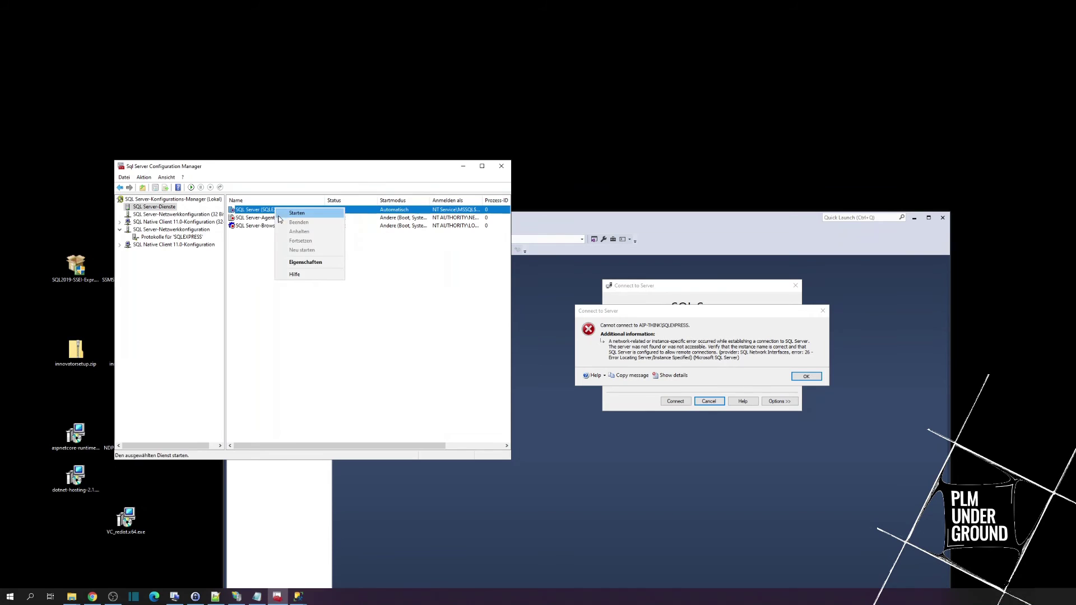
click(285, 217)
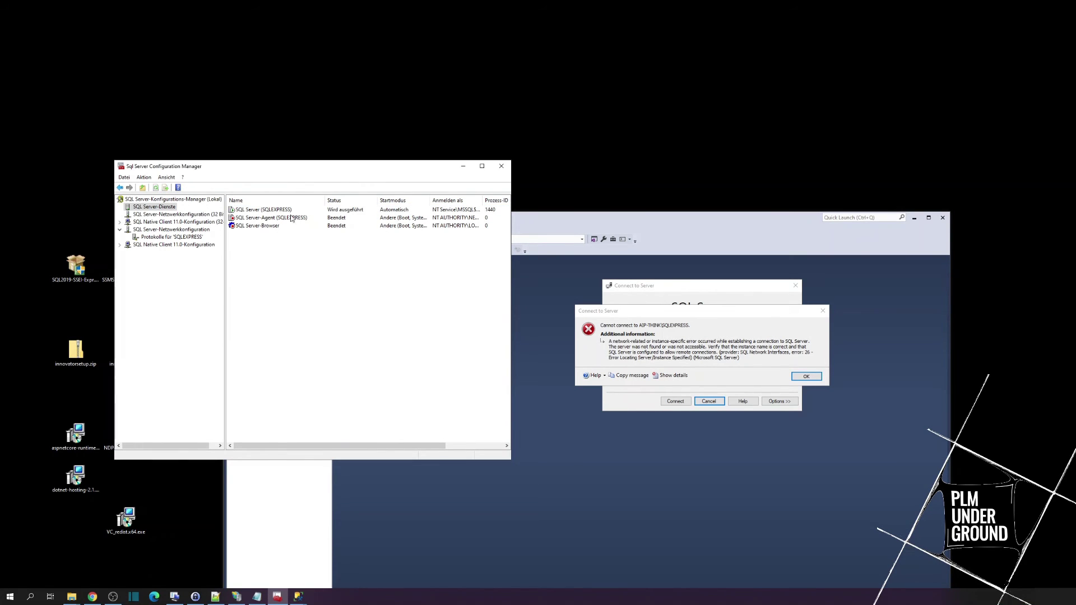
click(806, 376)
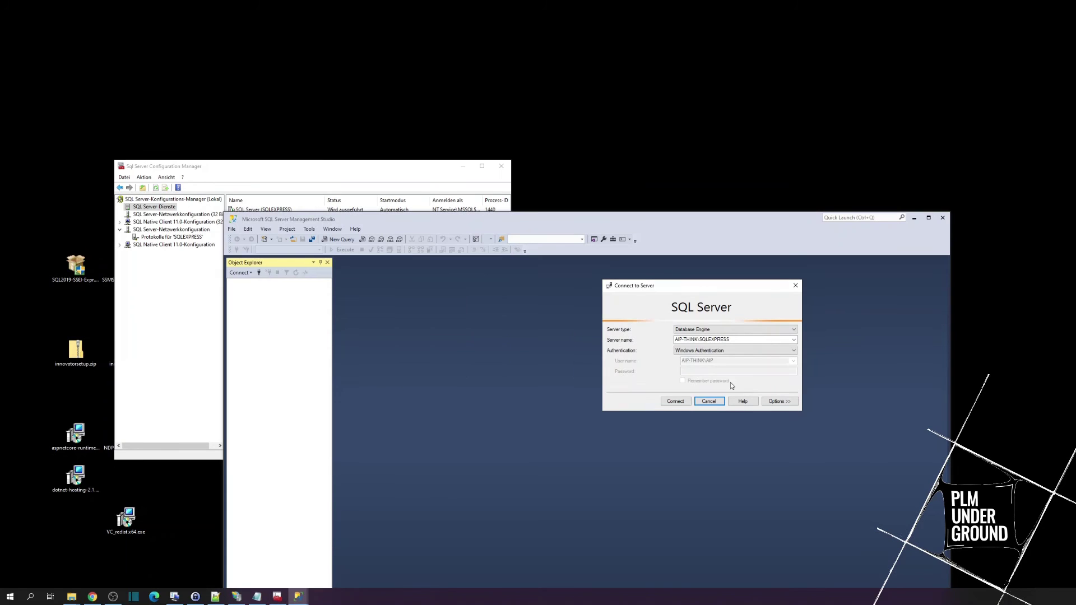
click(675, 401)
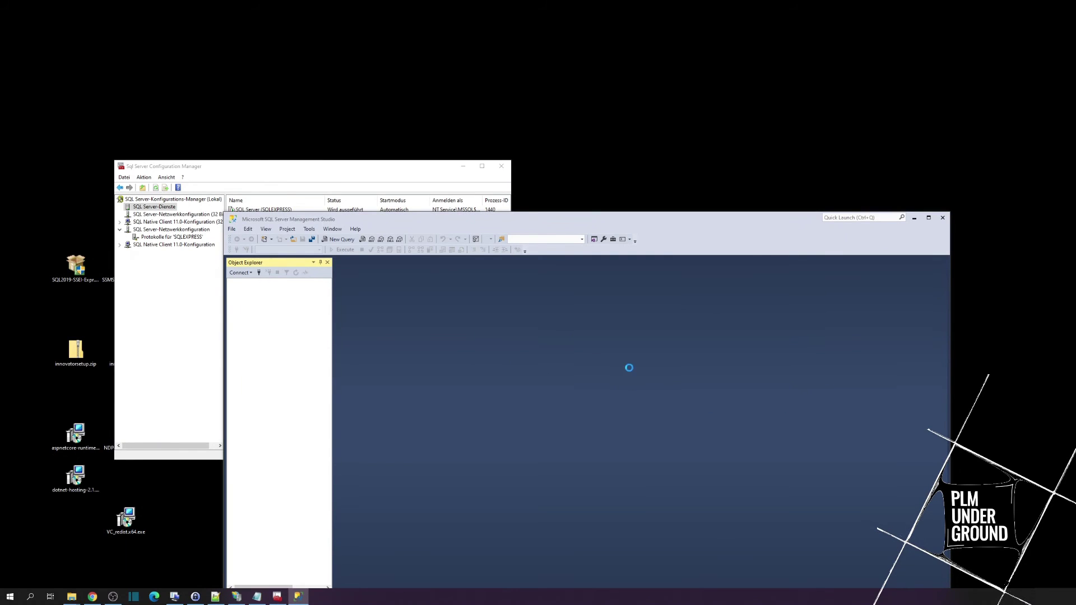
click(240, 291)
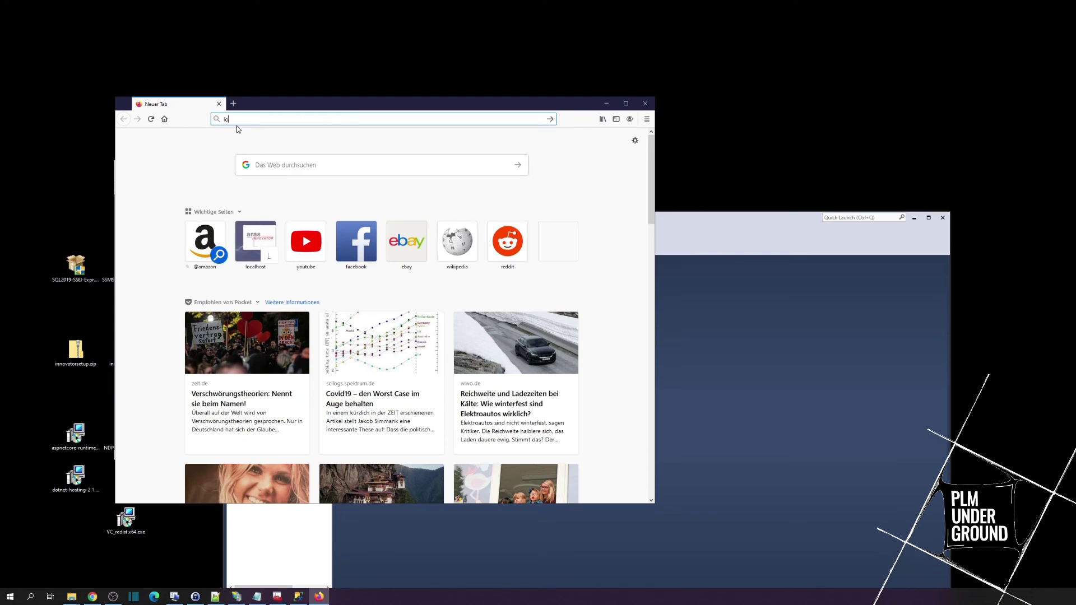
Step: Open localhost/12sp9/Client, continue past the warning, and log in as root without saving the password
text(localhost/)
click(235, 214)
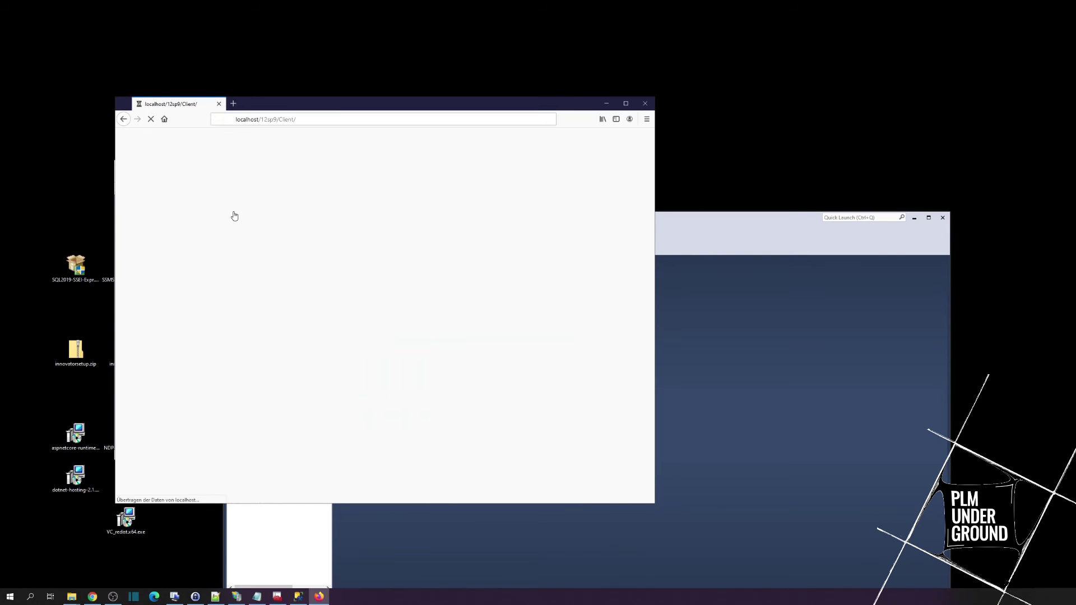
click(474, 337)
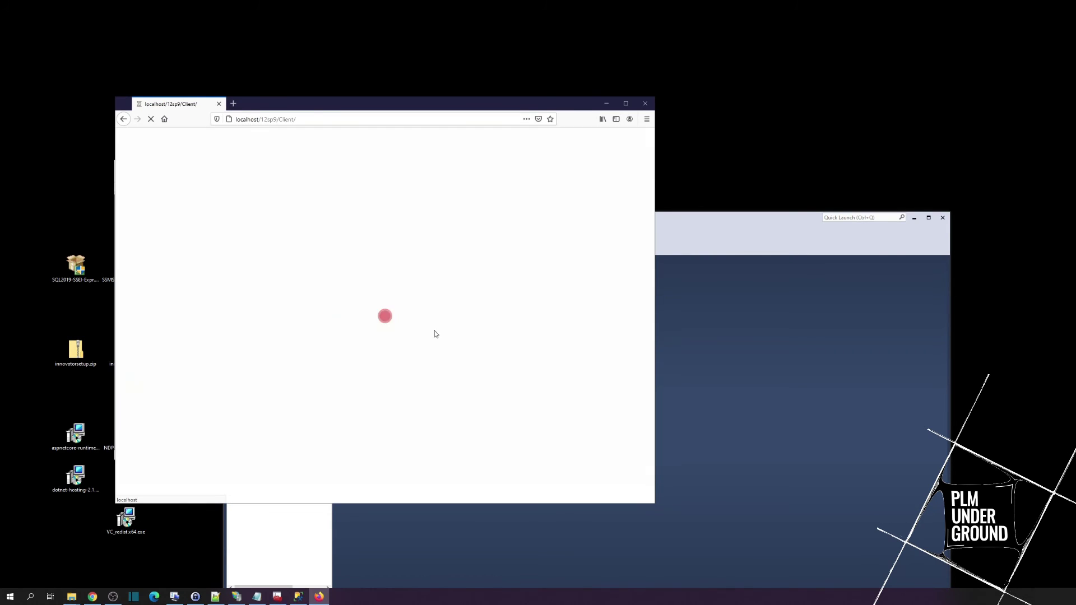
text(root)
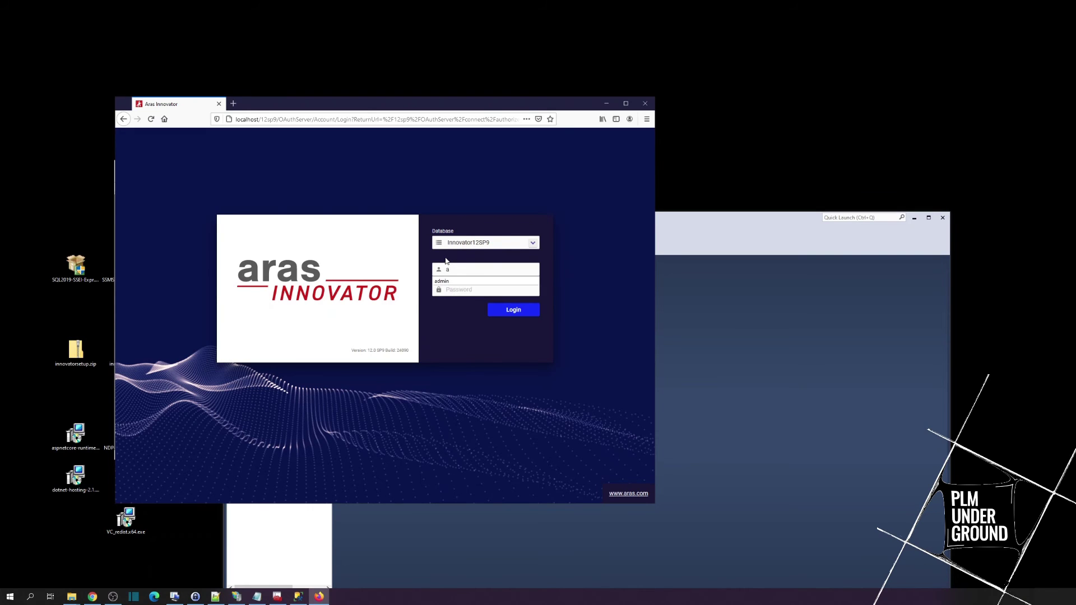
click(467, 294)
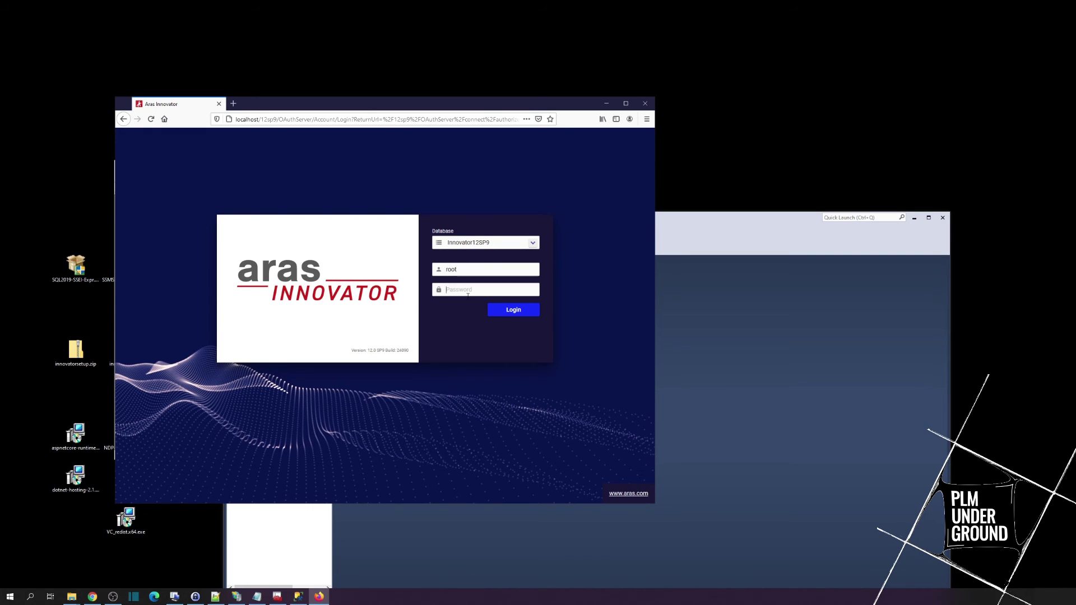
text(innovator)
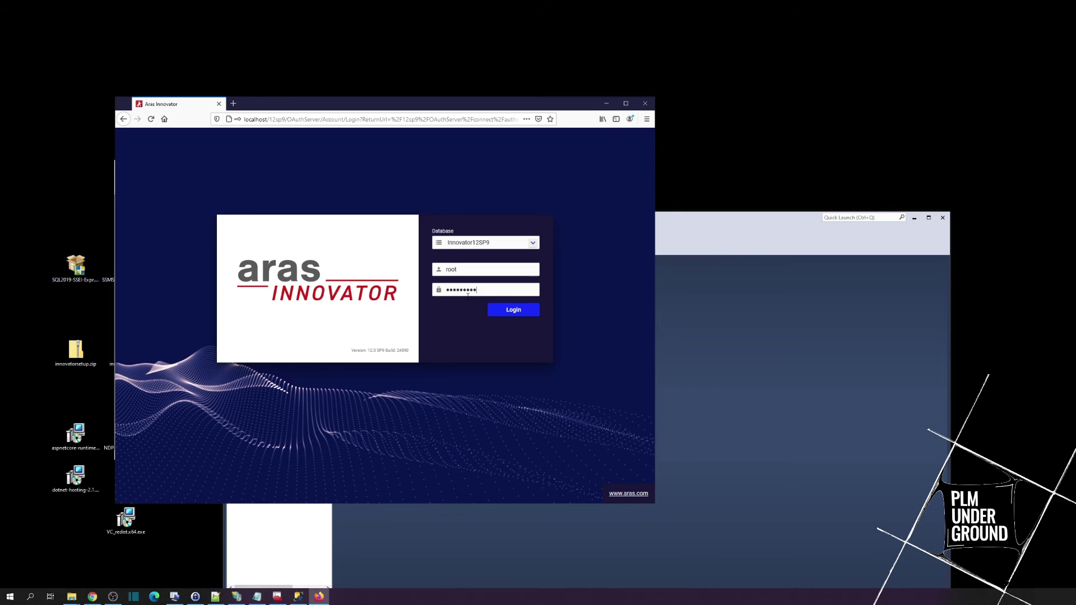
click(526, 310)
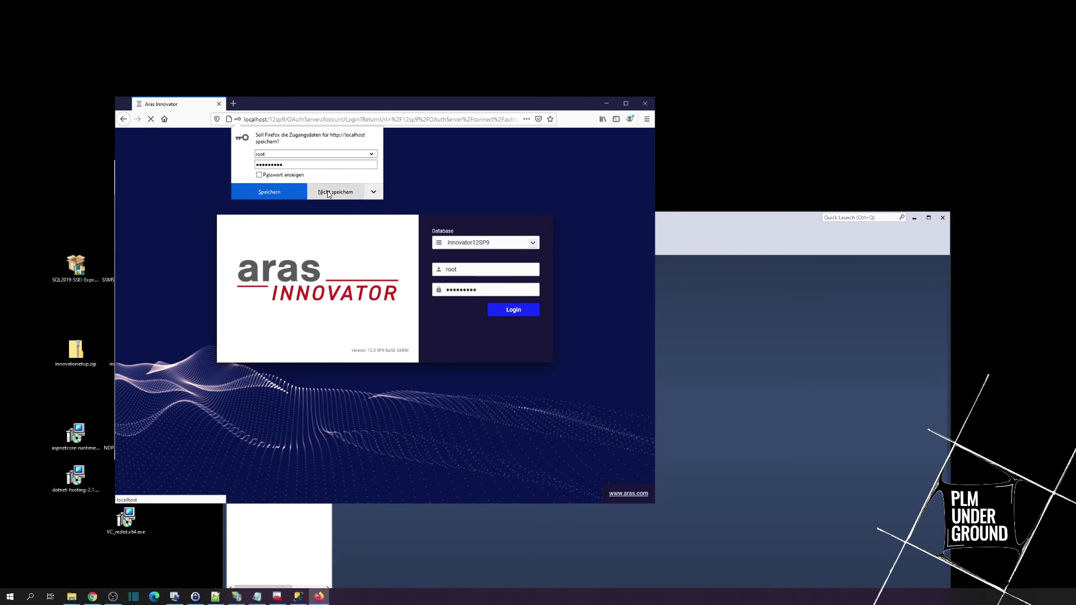
click(351, 191)
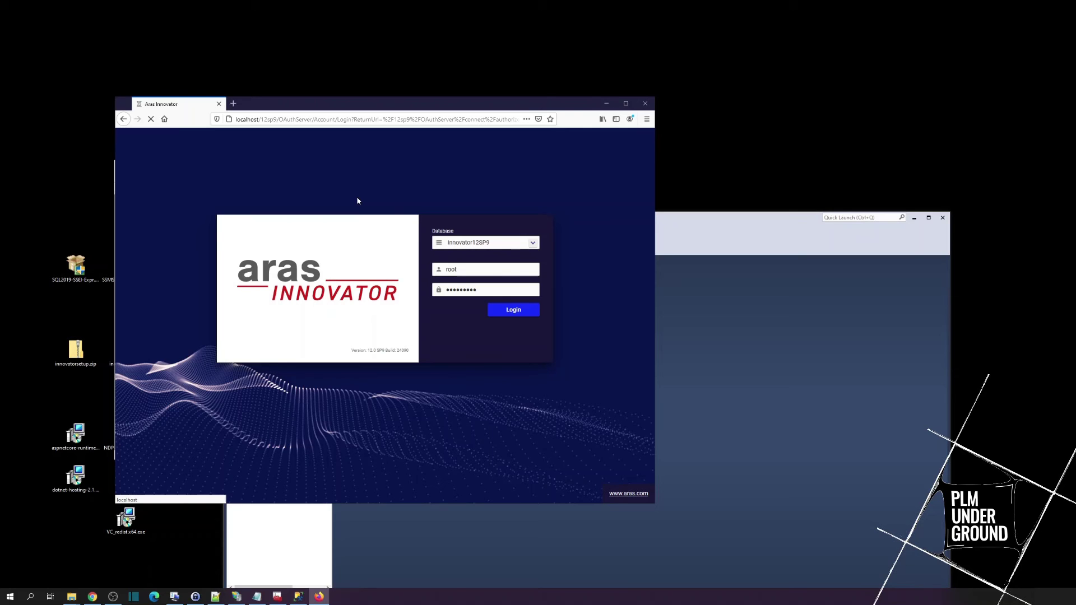
Step: Check the SQL Server services' status in SQL Server Configuration Manager
drag(315, 107, 531, 114)
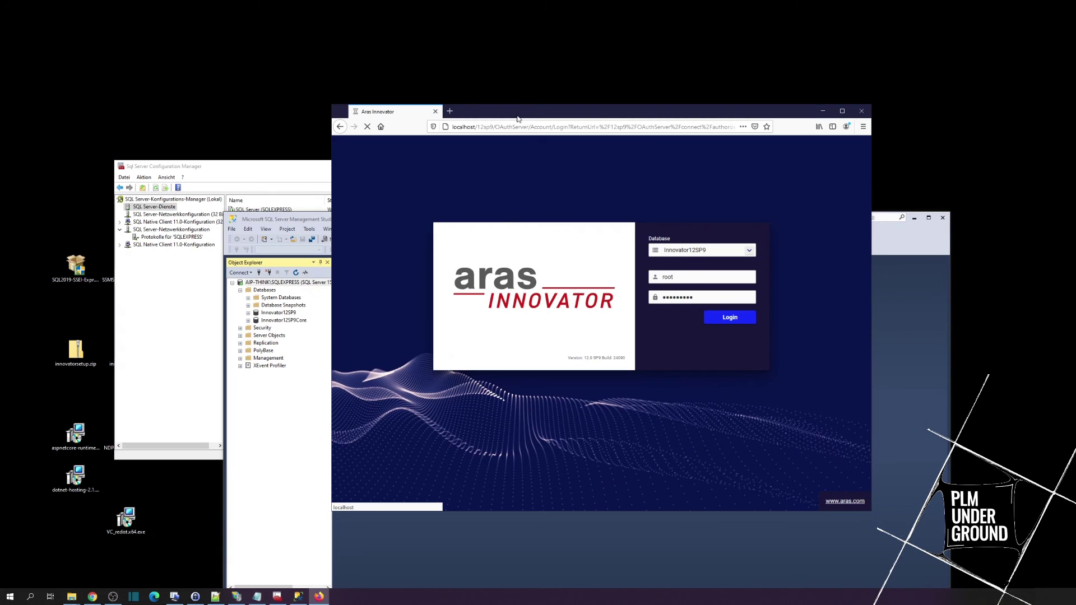
click(190, 269)
click(160, 216)
click(157, 209)
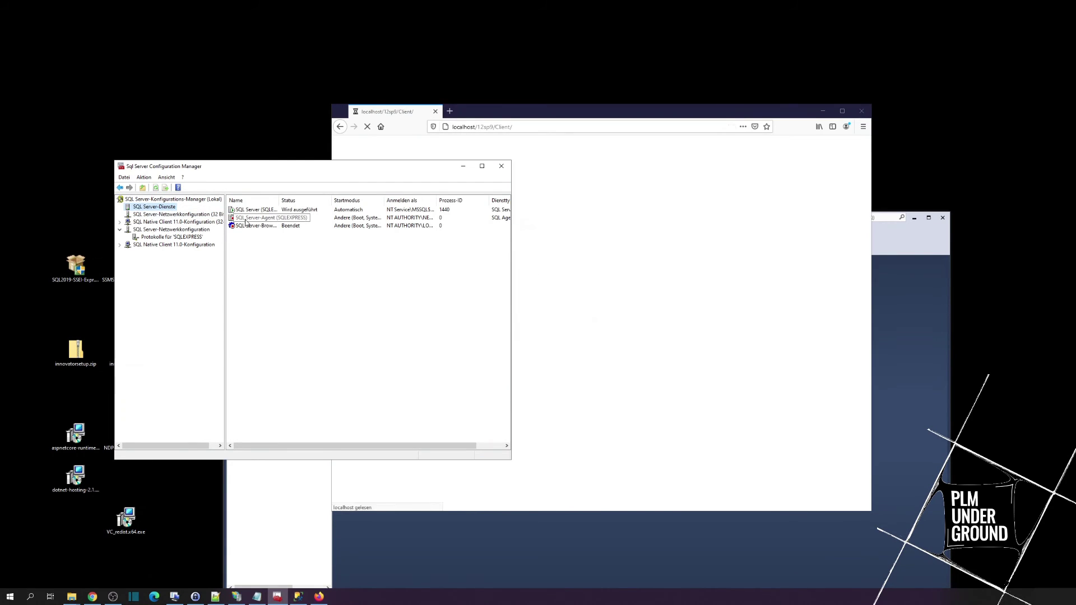
Step: Bring the loading Innovator client forward and open the Aras navigation panel
click(585, 212)
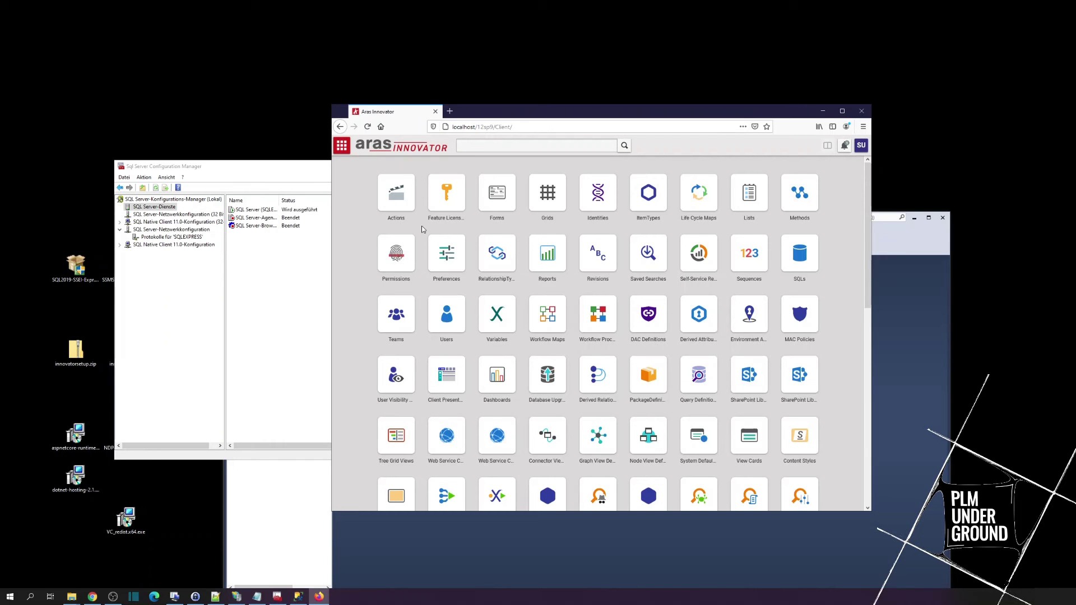
click(341, 146)
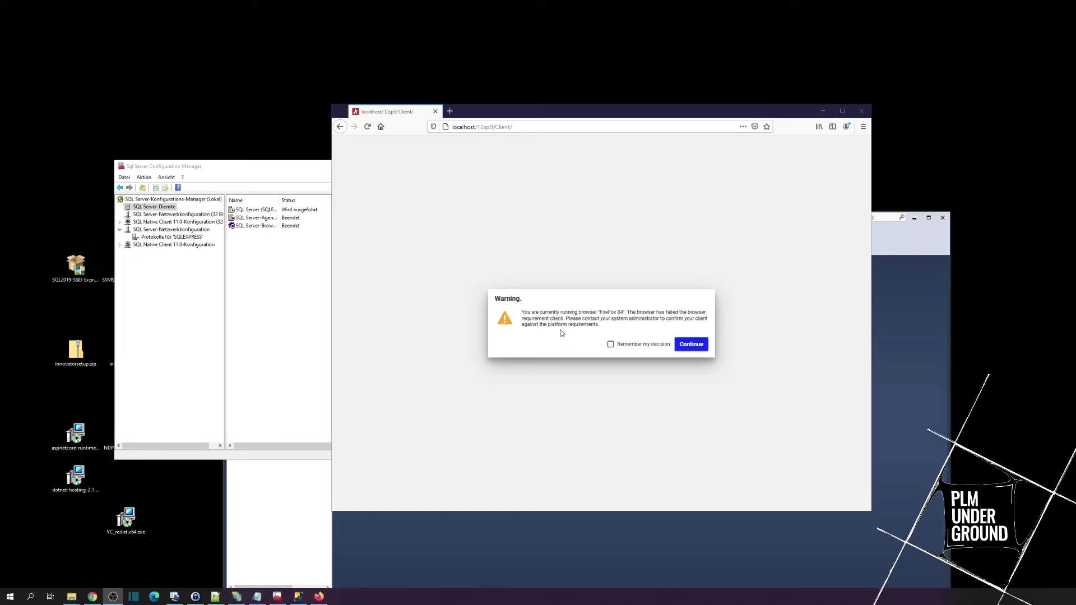
Step: Tick Remember my decision on the browser-requirement warning and continue
click(610, 344)
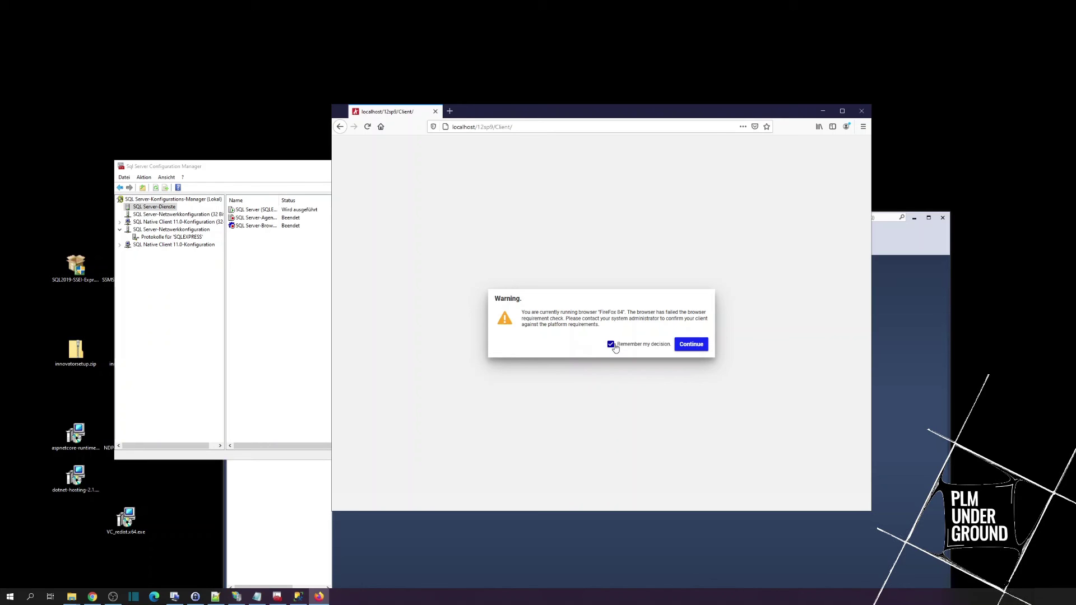
click(691, 344)
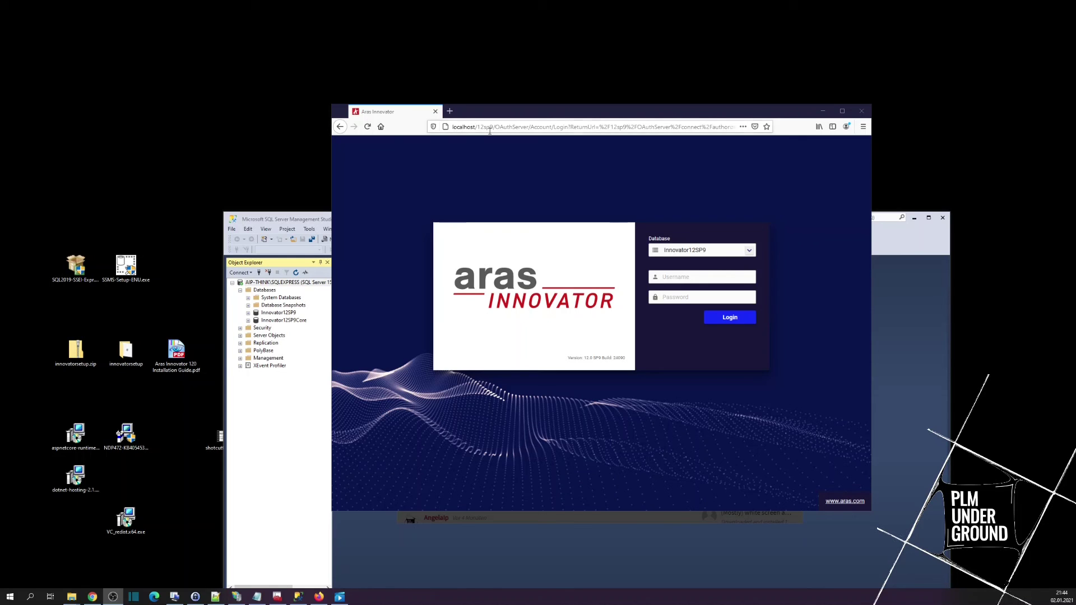
drag(493, 126, 451, 127)
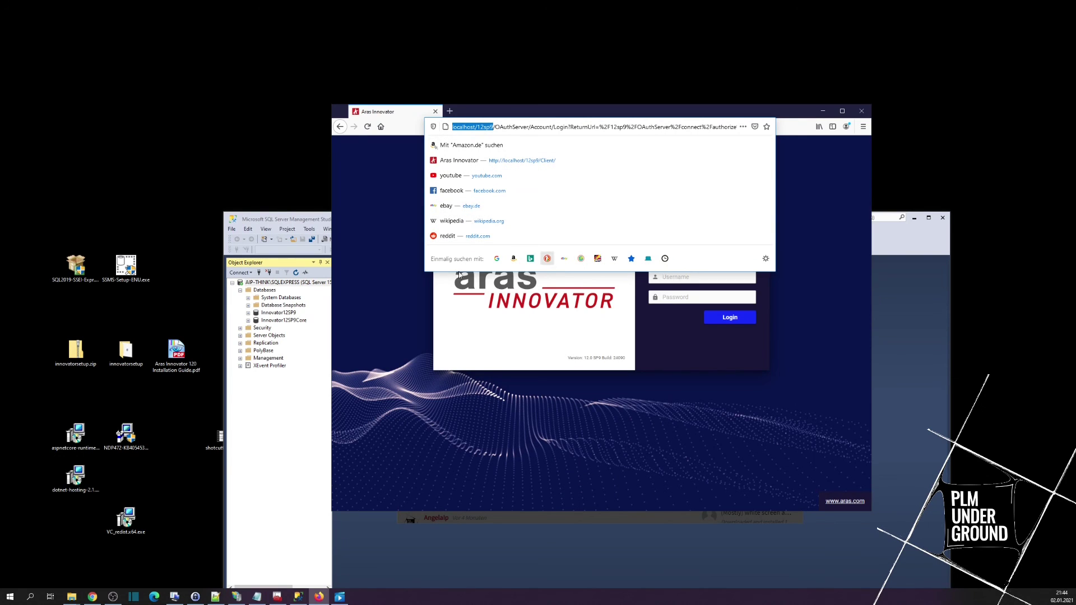
click(578, 366)
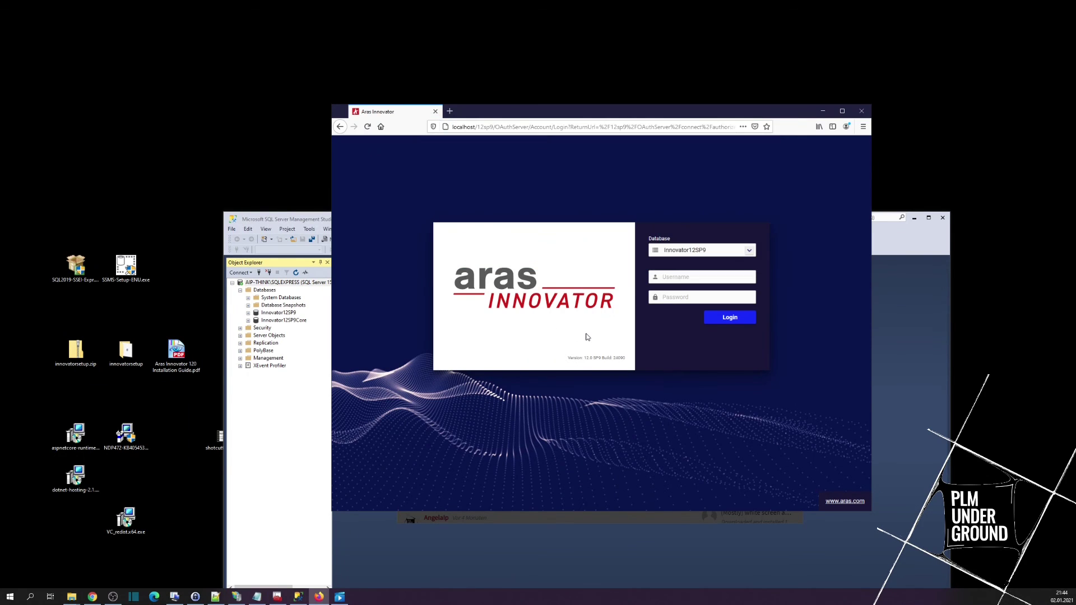